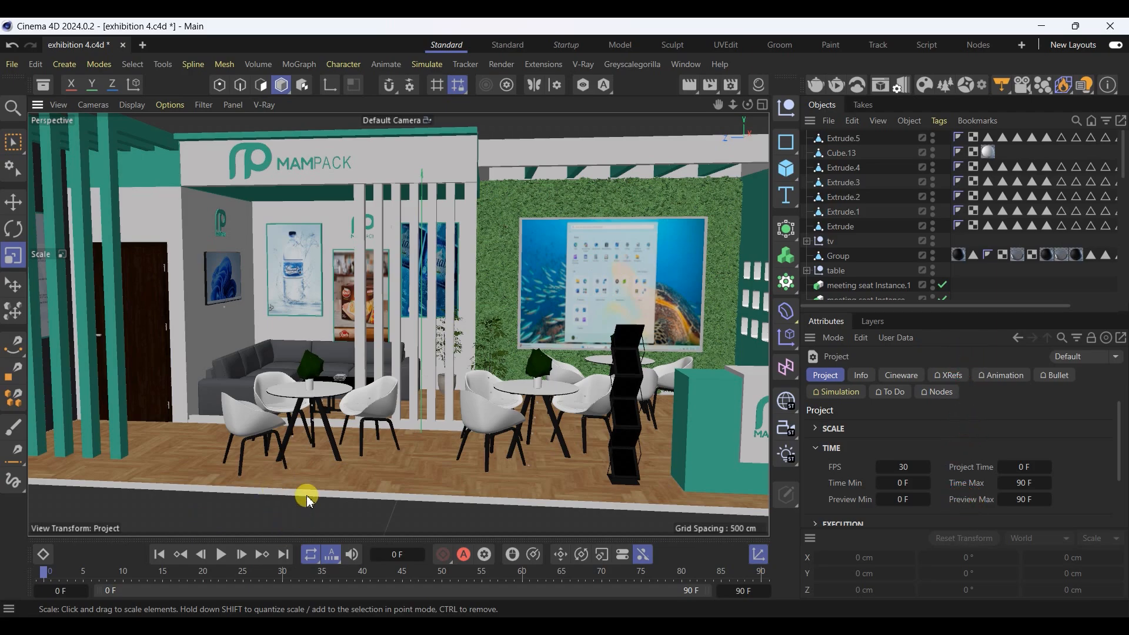
# Step: Open the Chaos Cosmos Browser and show the Pendant lights category under 3D Models, Lighting
pyautogui.scroll(-3, 426, 434)
pyautogui.scroll(5, 235, 339)
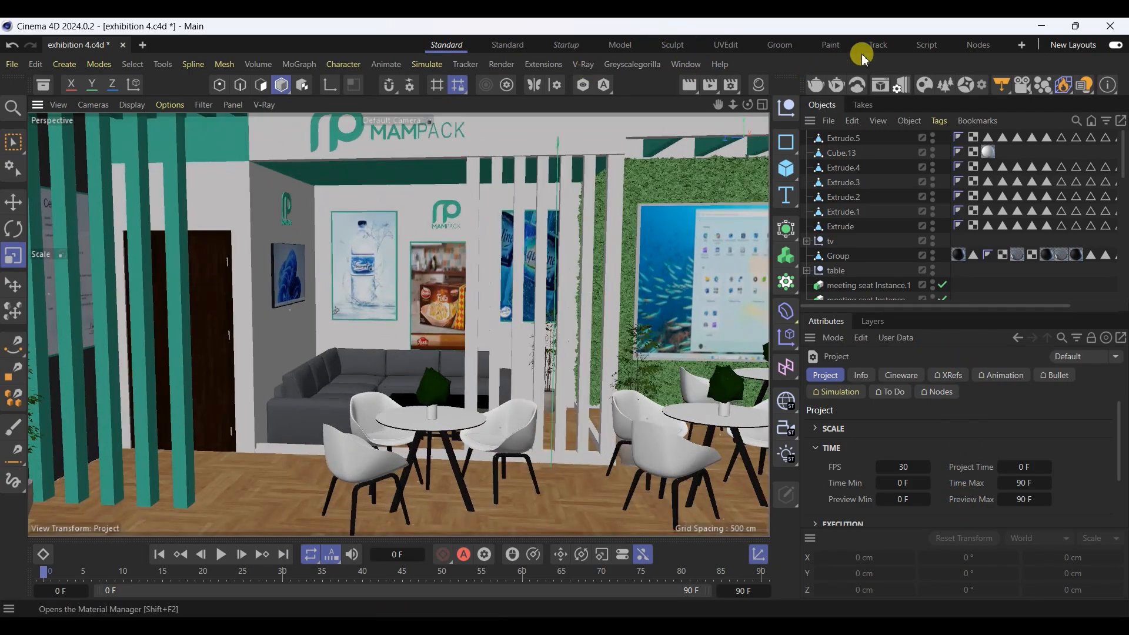
pyautogui.click(924, 84)
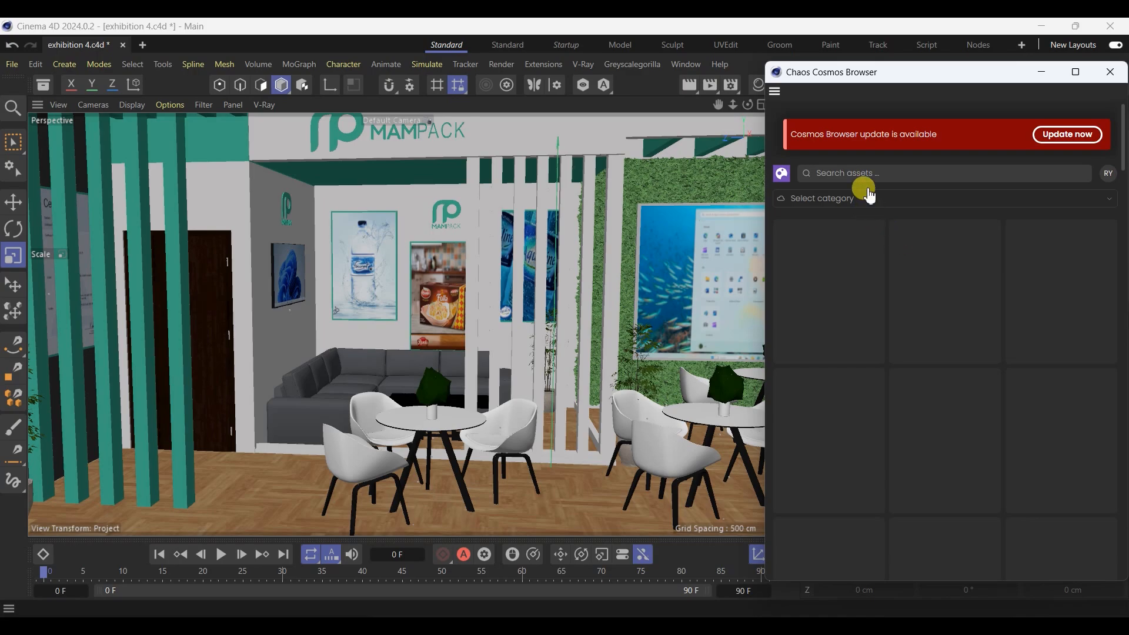
pyautogui.click(836, 202)
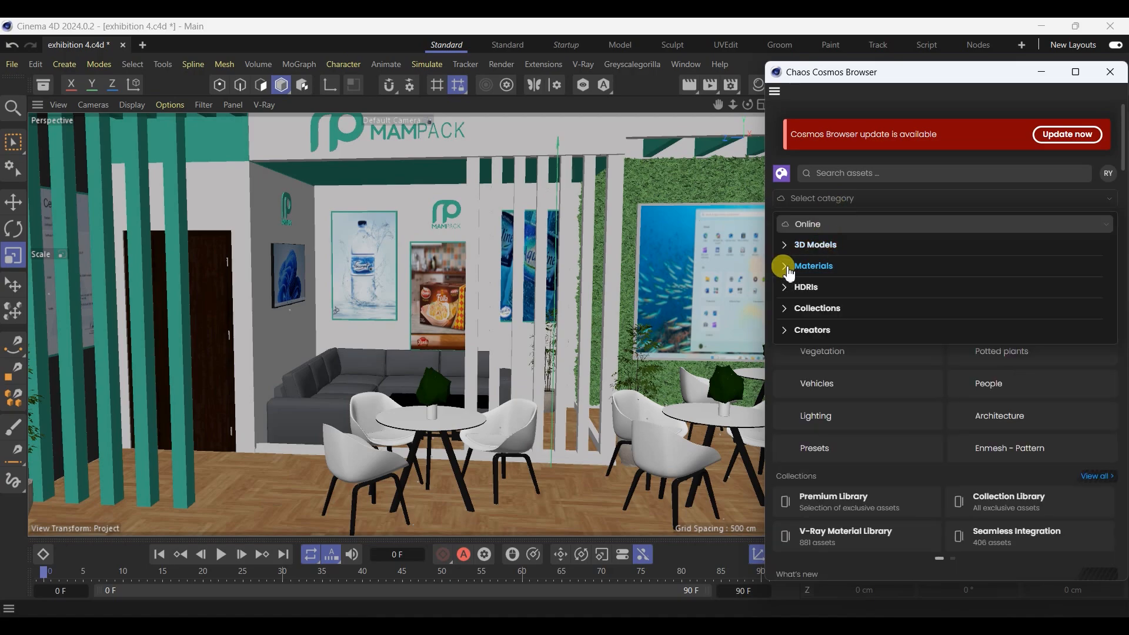
pyautogui.click(786, 247)
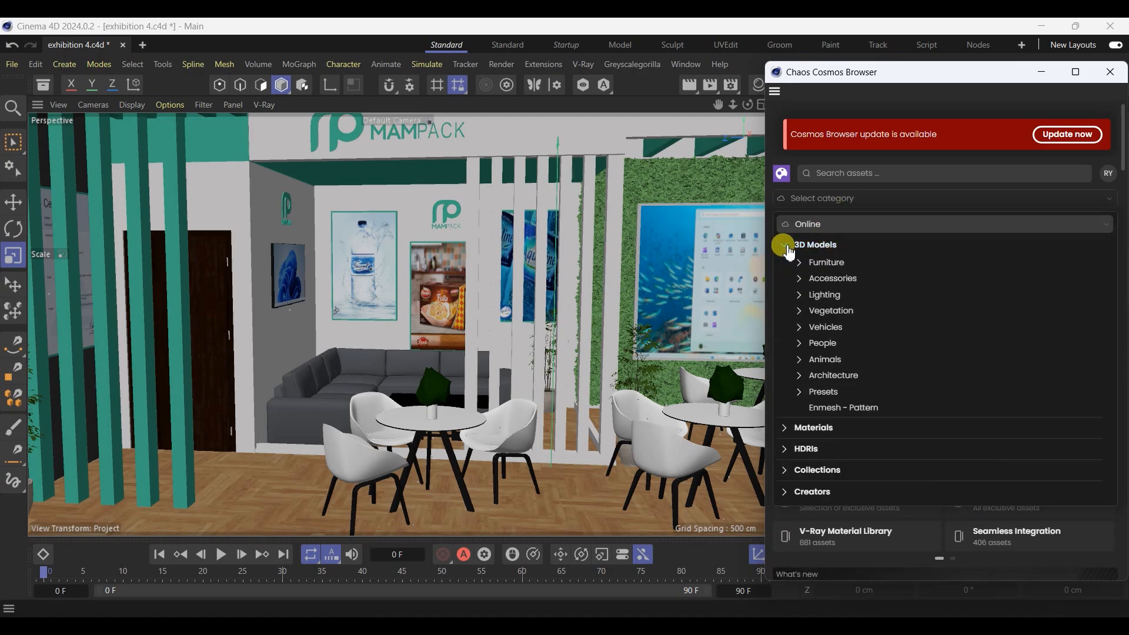
pyautogui.click(801, 295)
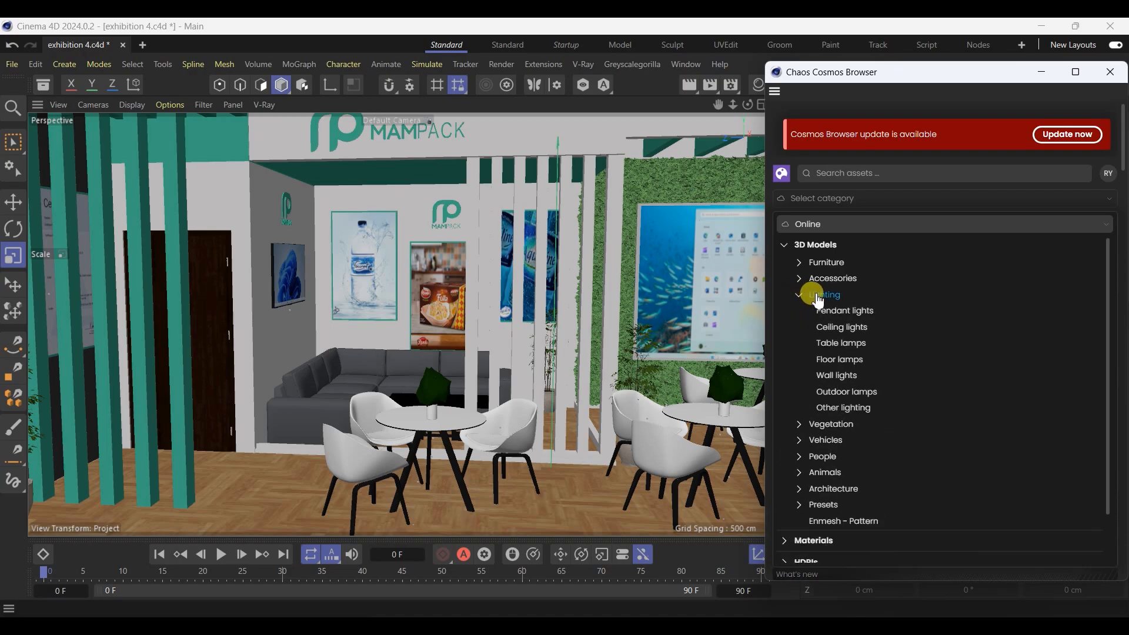
pyautogui.click(837, 327)
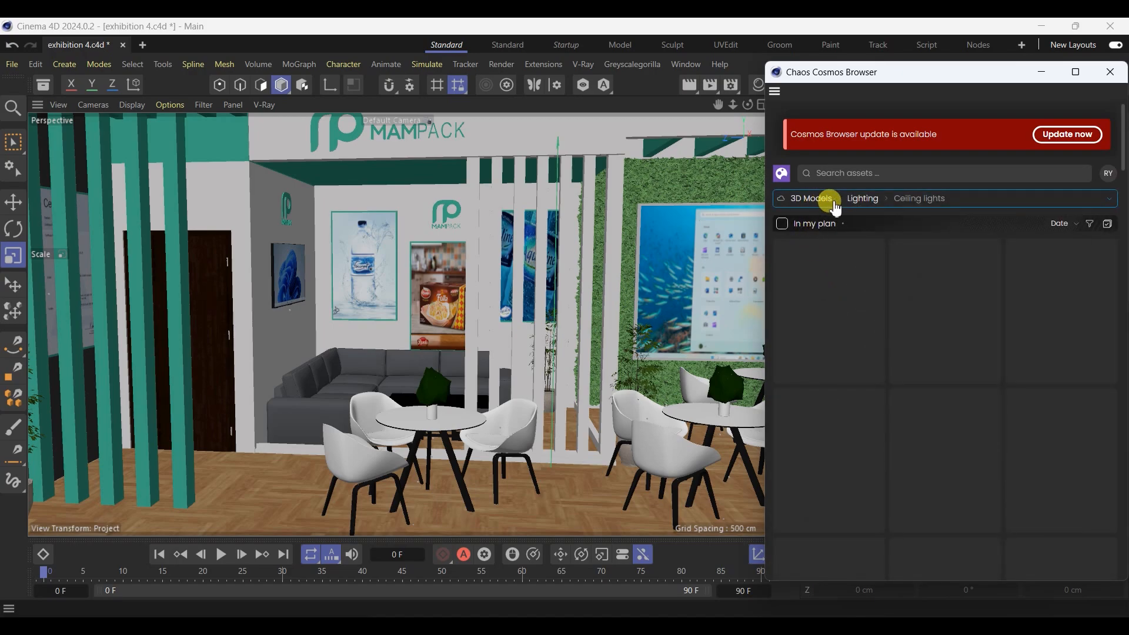
pyautogui.click(862, 203)
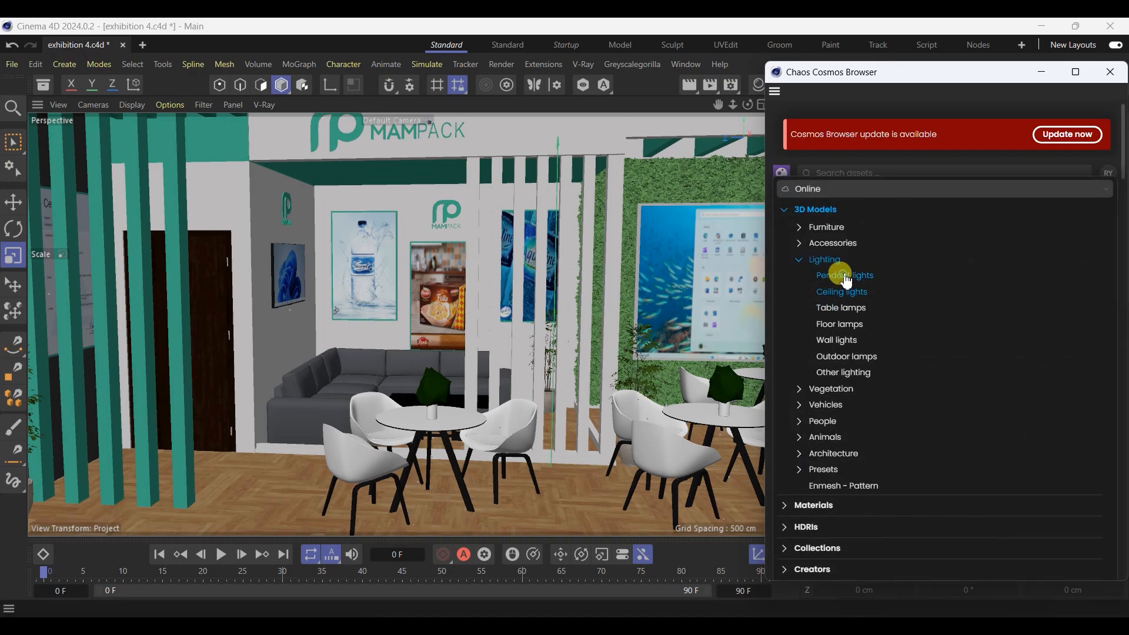
pyautogui.click(844, 276)
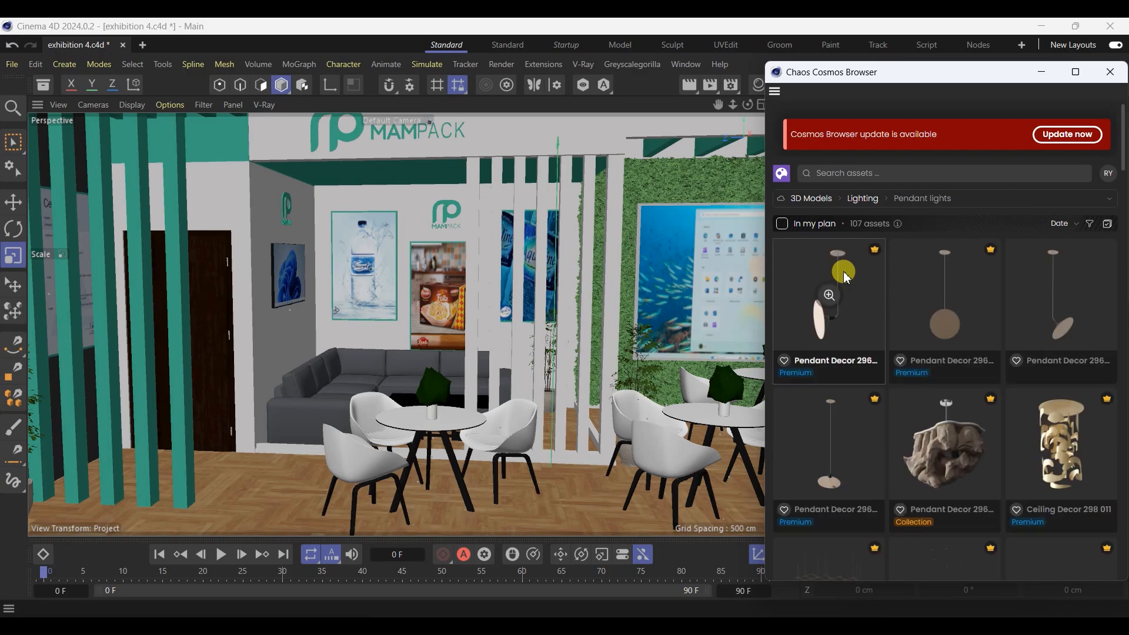
# Step: Find the Limbus Chandelier among the pendant lights and import it into the scene
pyautogui.scroll(-6, 845, 281)
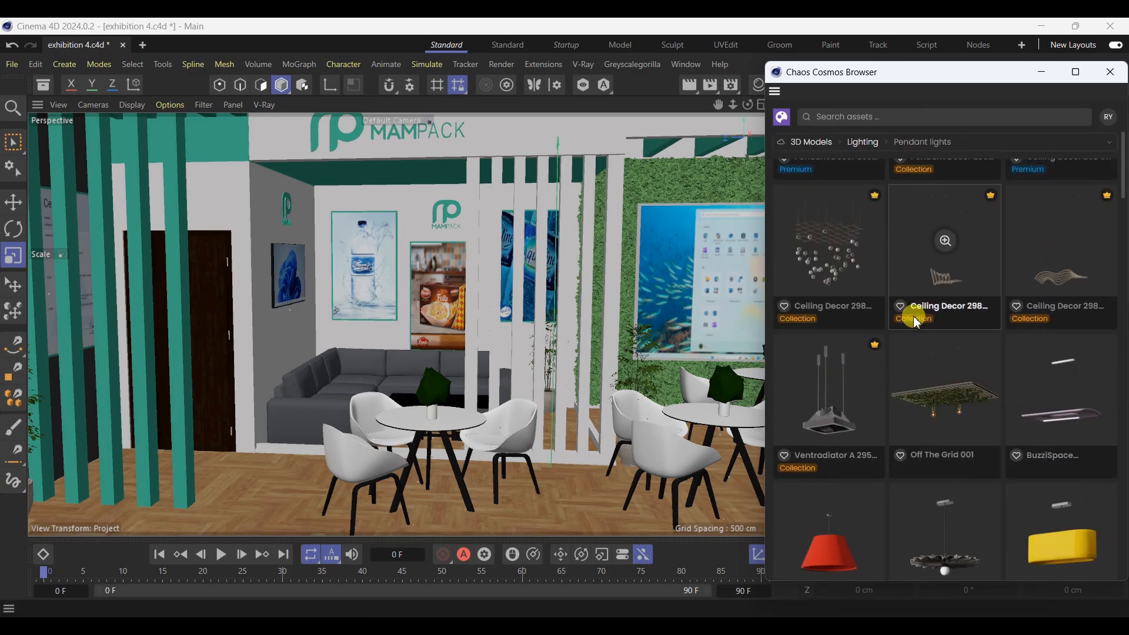
pyautogui.scroll(-5, 911, 312)
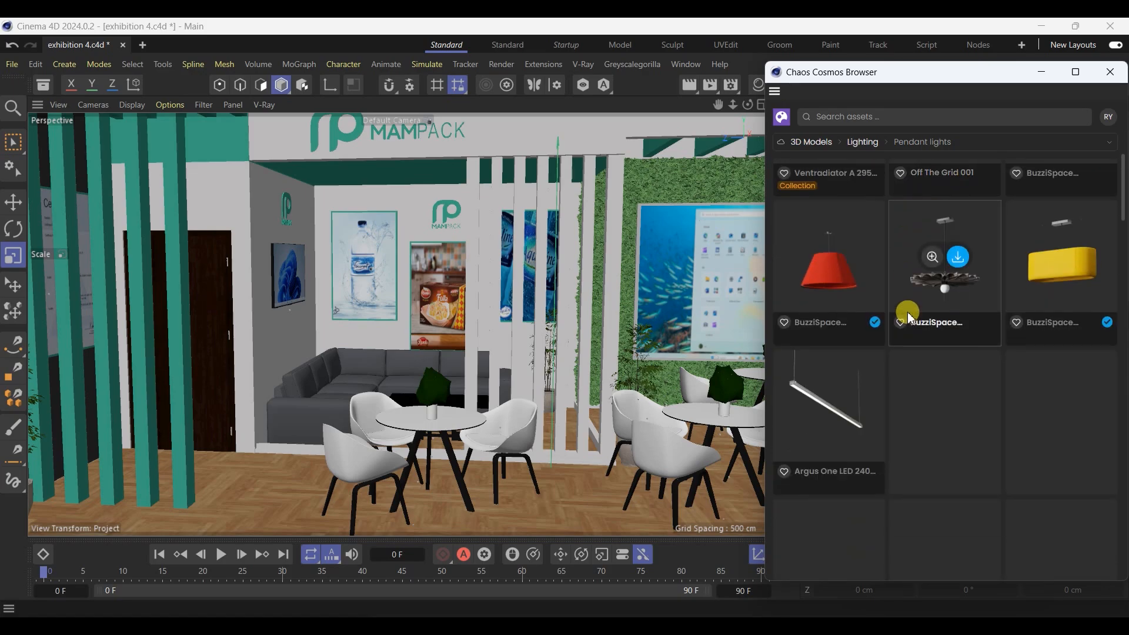
pyautogui.scroll(-3, 910, 312)
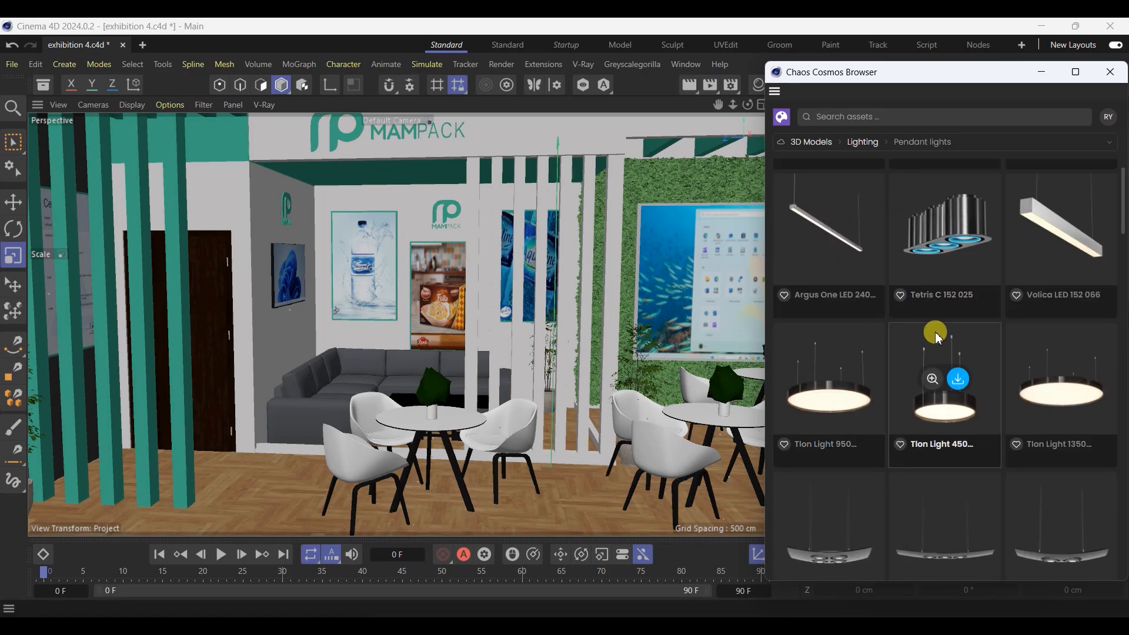
pyautogui.scroll(-3, 946, 365)
pyautogui.scroll(-10, 941, 344)
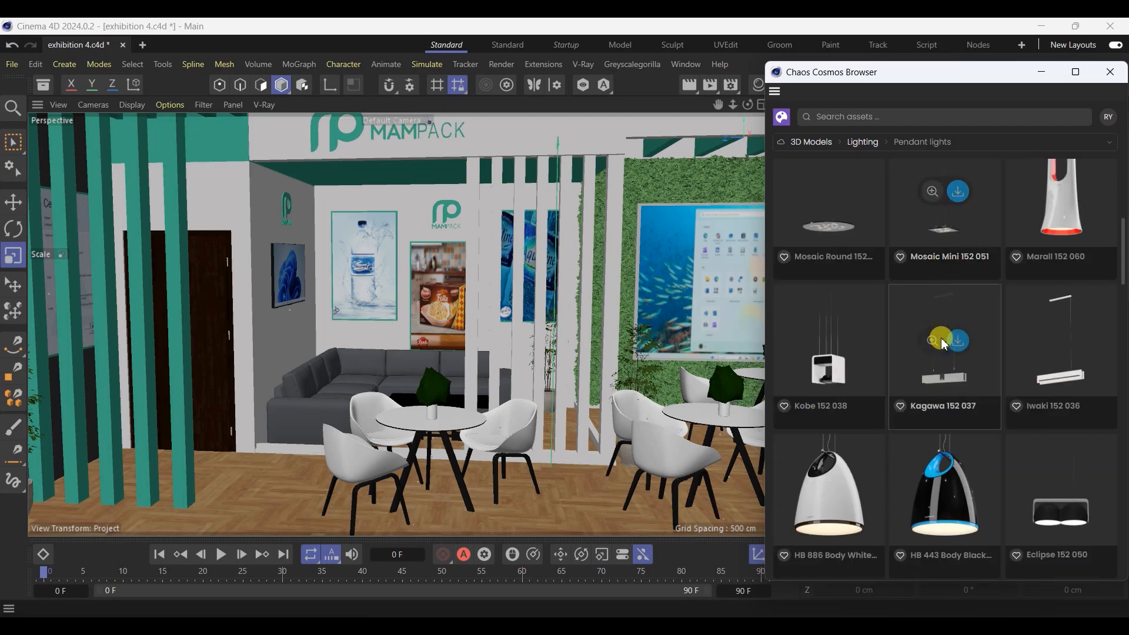
pyautogui.scroll(-10, 947, 336)
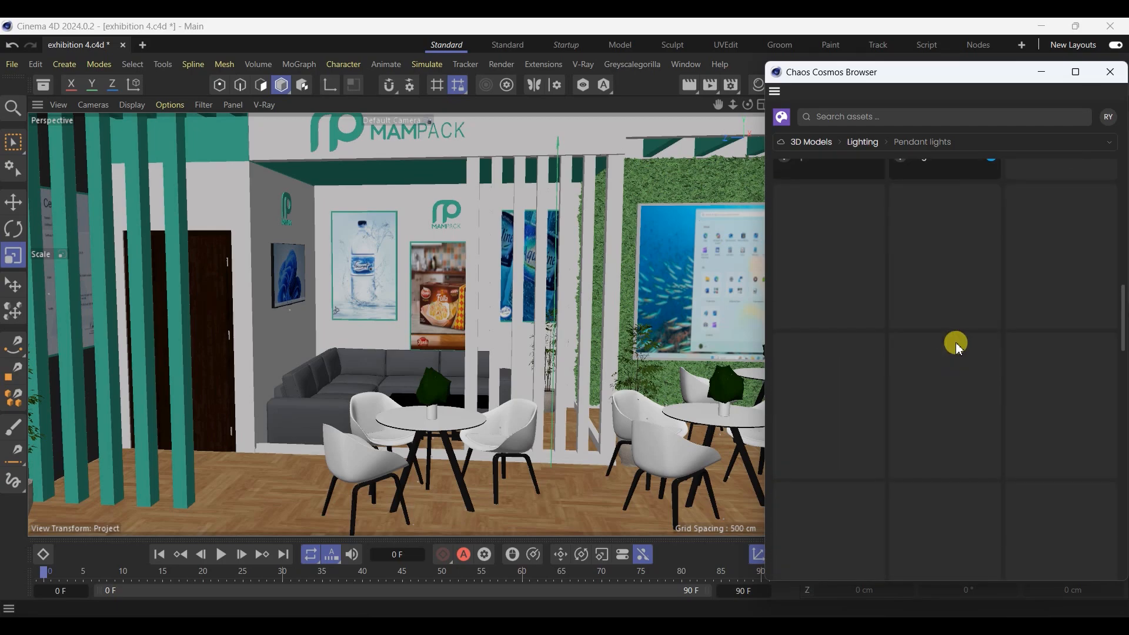
pyautogui.scroll(-9, 958, 345)
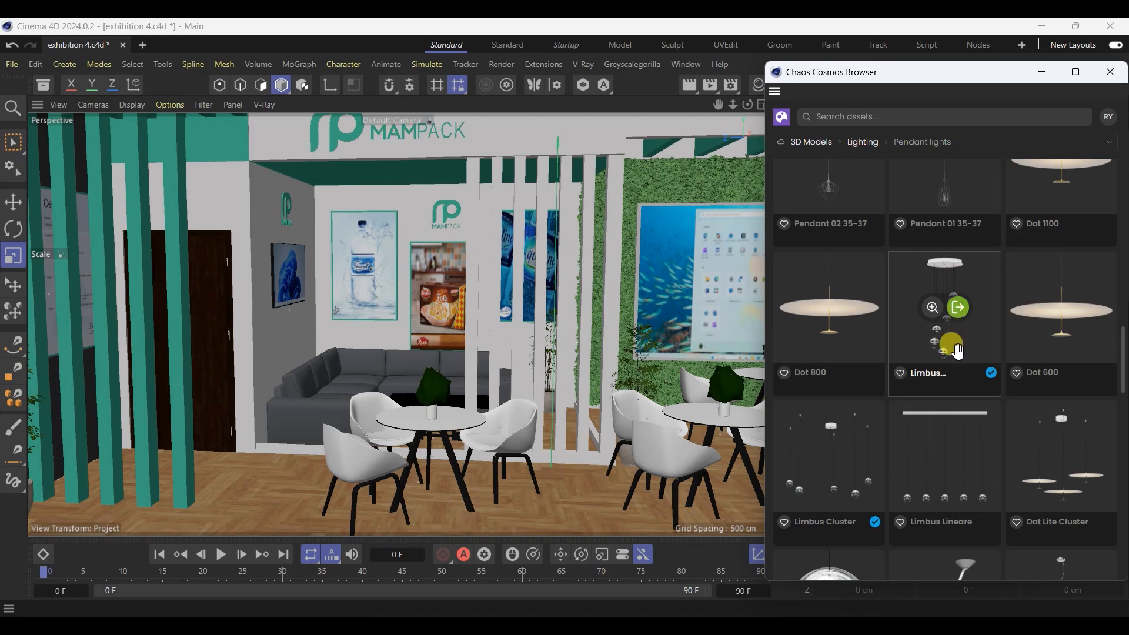
pyautogui.click(834, 615)
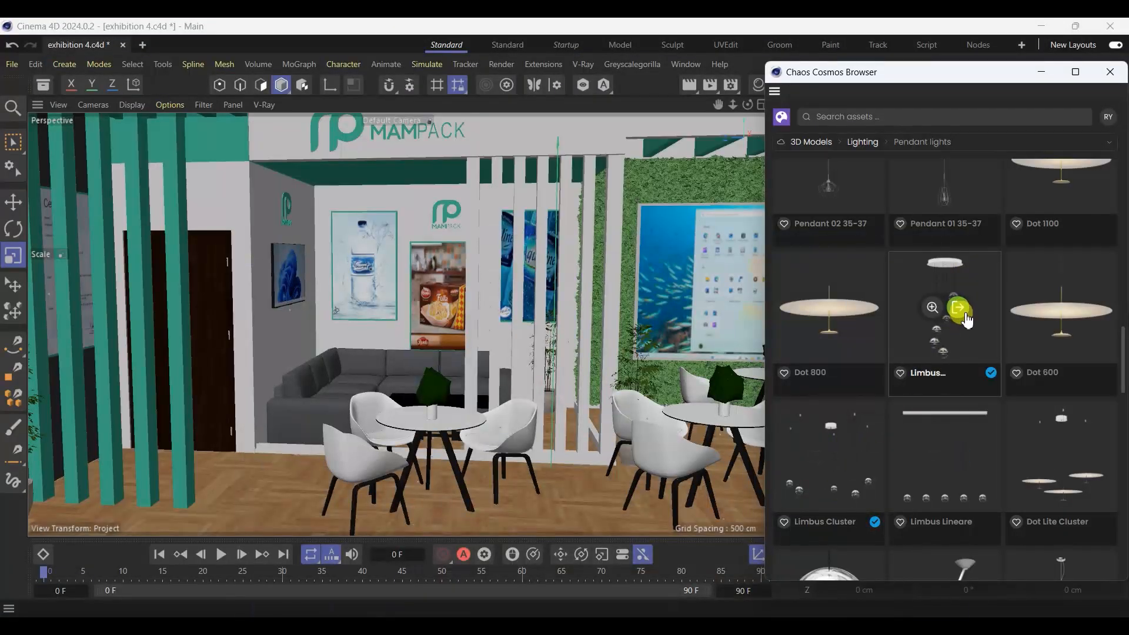
pyautogui.click(958, 308)
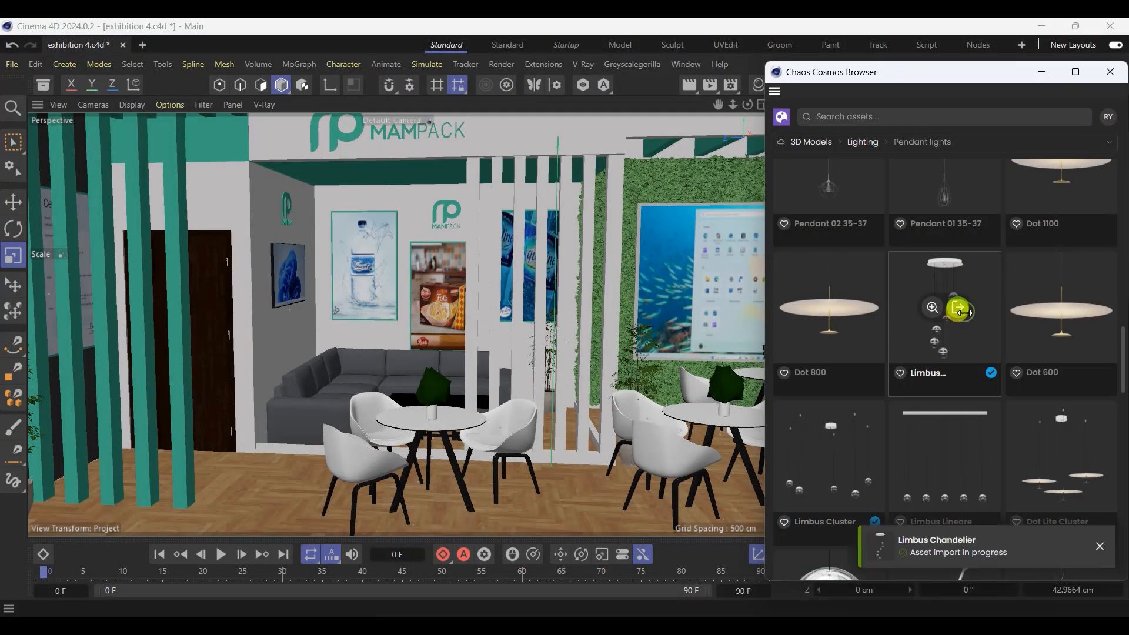
# Step: Import the Pendant 81-30 light, look through the remaining pendant lights and close the asset browser
pyautogui.scroll(-8, 937, 397)
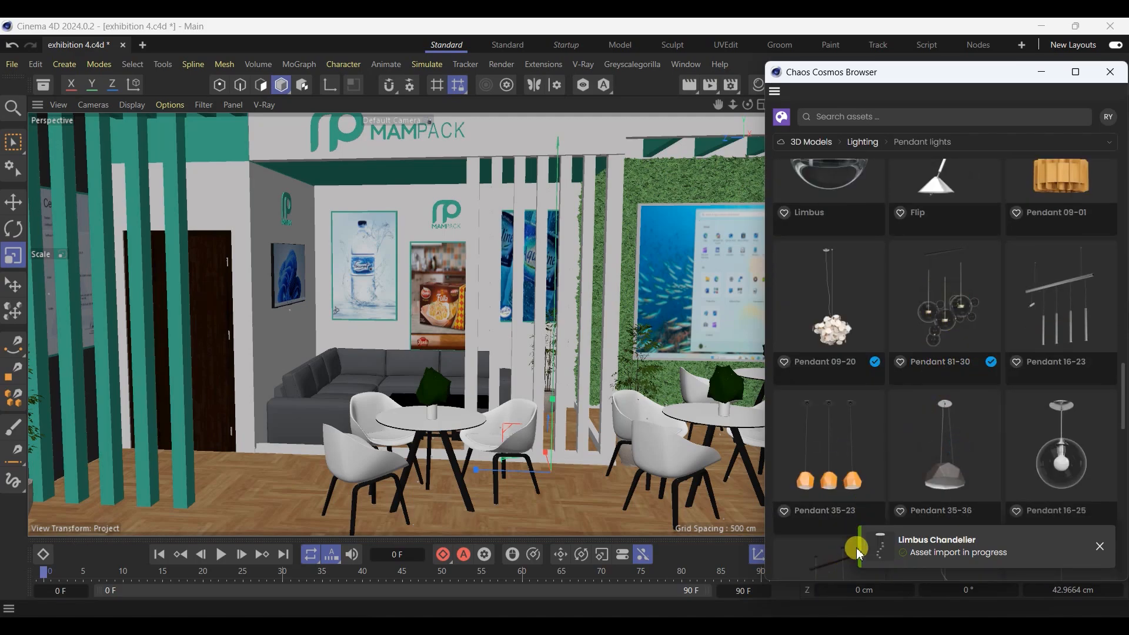
pyautogui.click(958, 299)
pyautogui.scroll(-8, 938, 359)
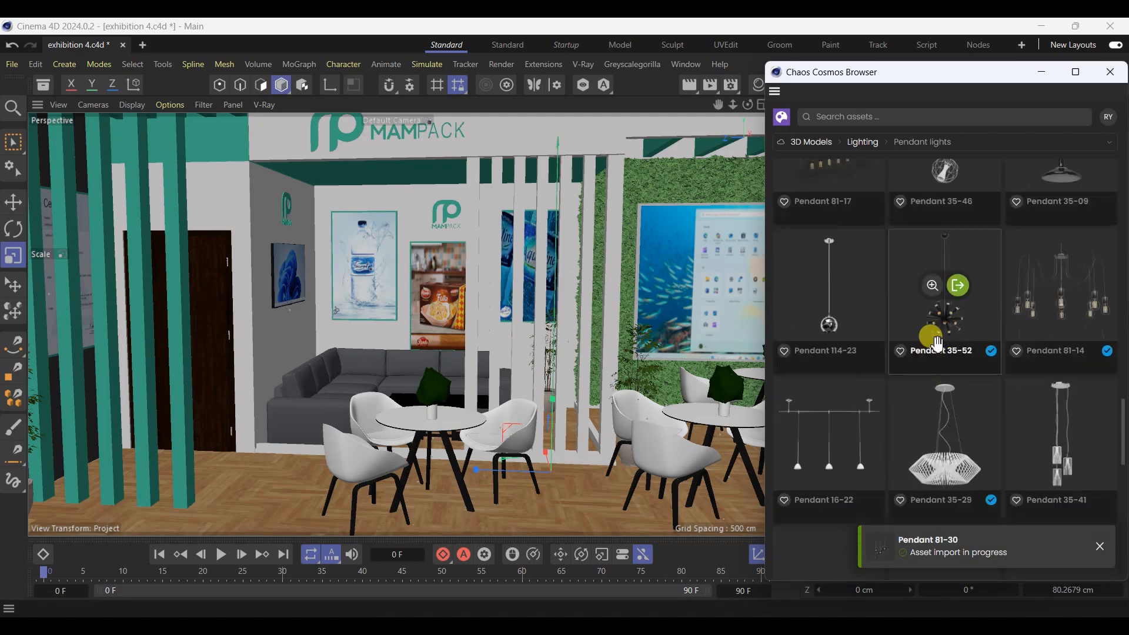
pyautogui.scroll(-10, 938, 347)
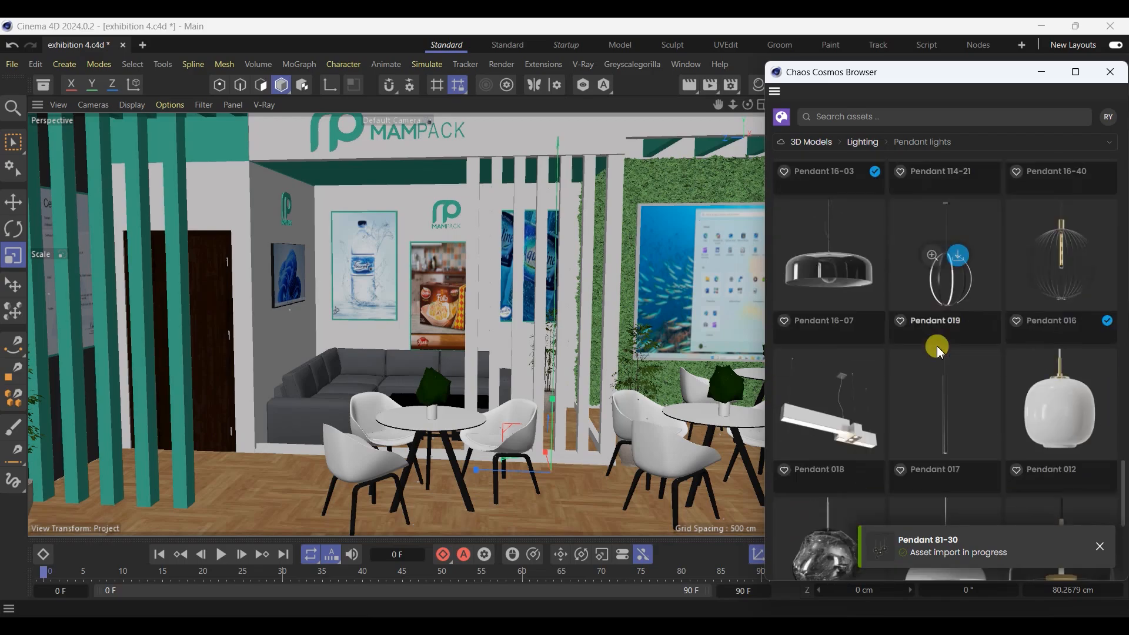
pyautogui.scroll(-10, 939, 351)
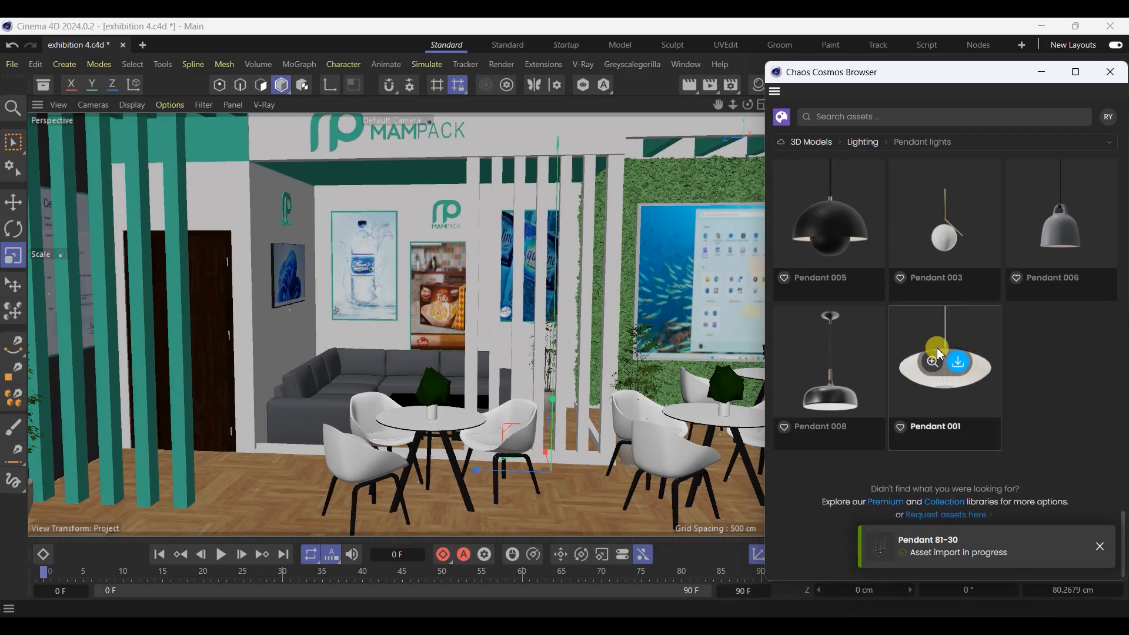
pyautogui.scroll(10, 939, 350)
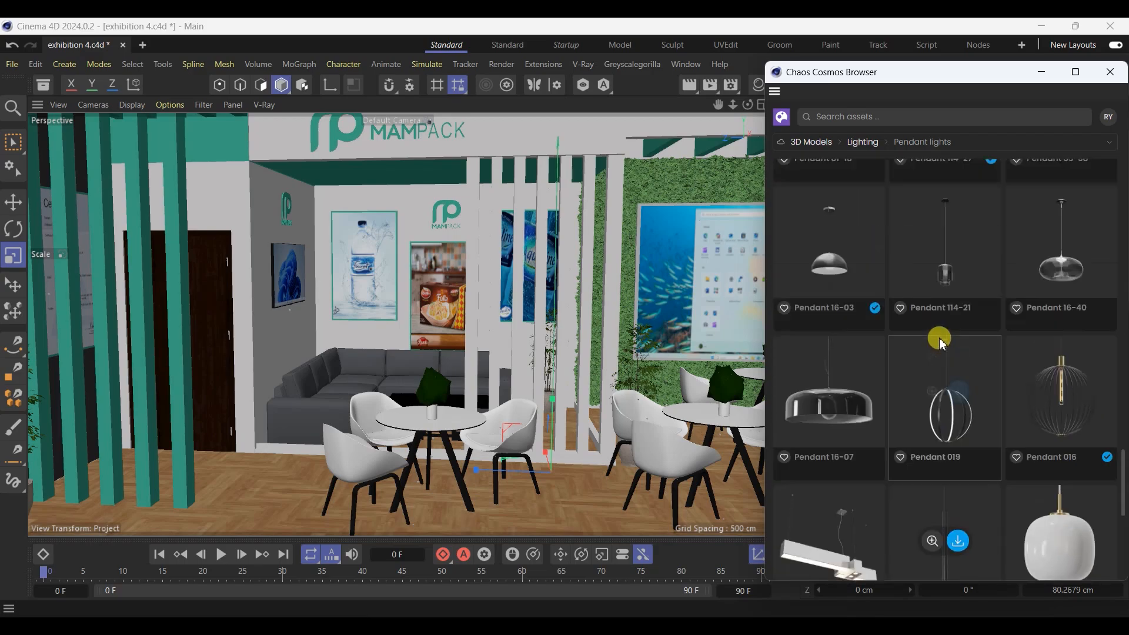
pyautogui.scroll(1, 970, 247)
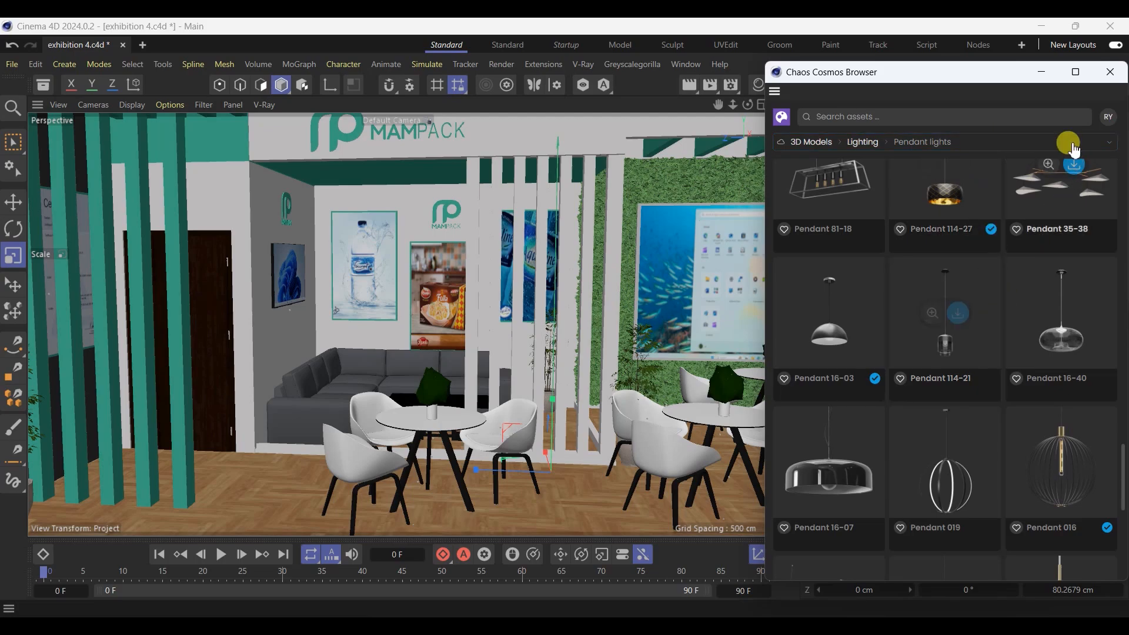
pyautogui.click(1110, 72)
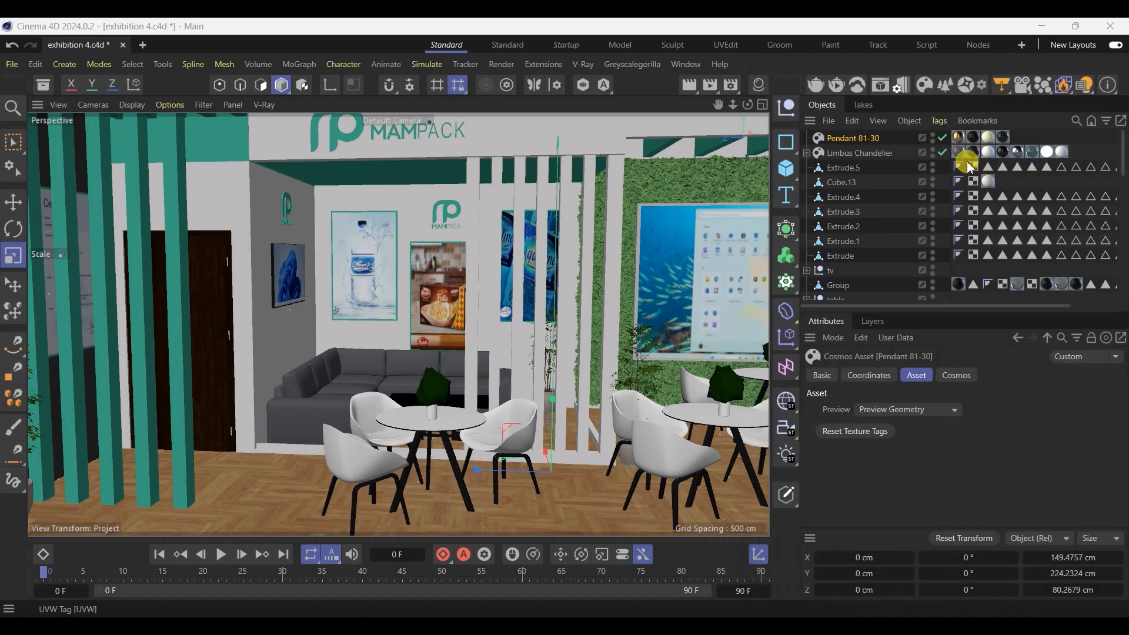
# Step: Select Pendant 81-30 and Limbus Chandelier, raise both to about 283 cm in Y and shift them along Z toward the sofa area
pyautogui.keyDown('ctrl'); pyautogui.click(868, 143); pyautogui.keyUp('ctrl')
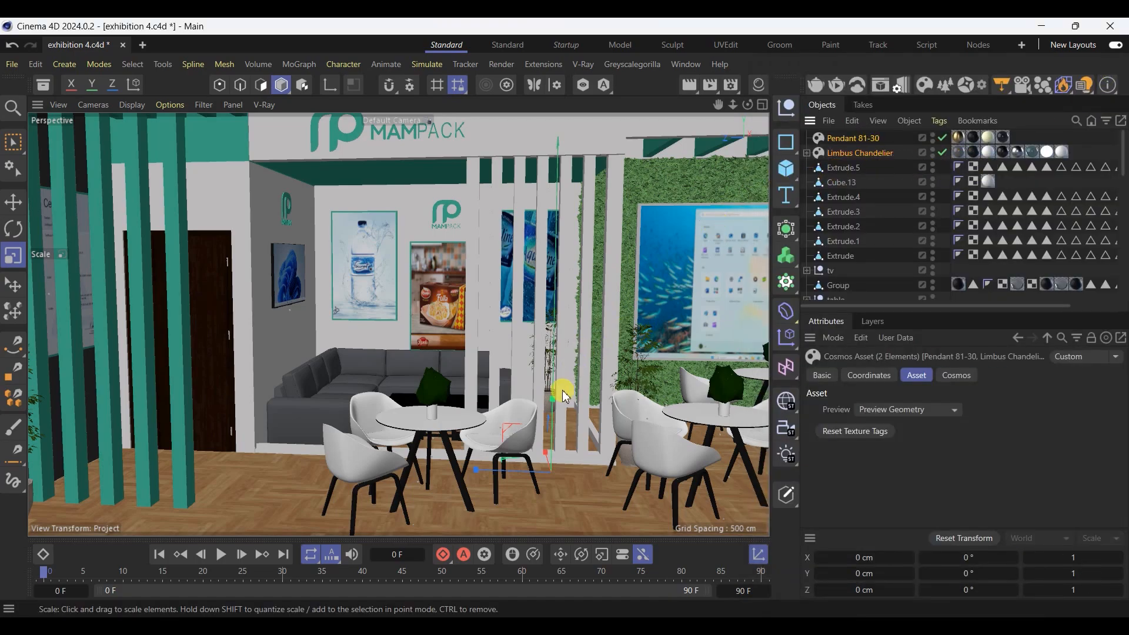
pyautogui.click(9, 197)
pyautogui.moveTo(549, 403); pyautogui.dragTo(565, 121)
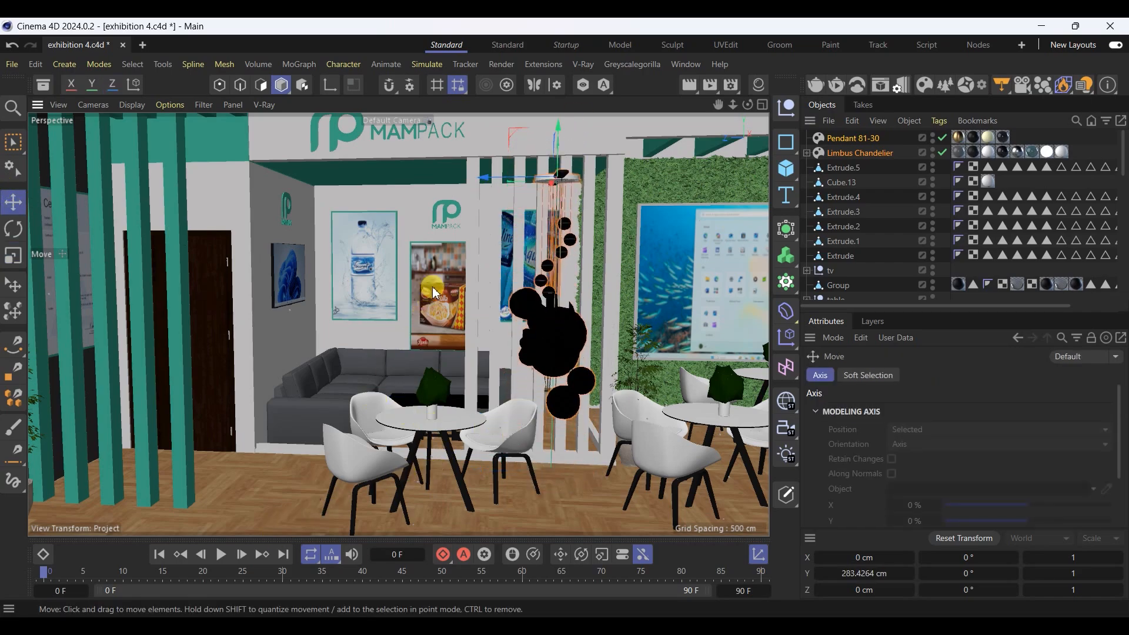
pyautogui.moveTo(490, 178); pyautogui.dragTo(252, 184)
# Step: Delete the Pendant 81-30 light from the scene
pyautogui.scroll(2, 360, 238)
pyautogui.scroll(1, 420, 304)
pyautogui.click(414, 353)
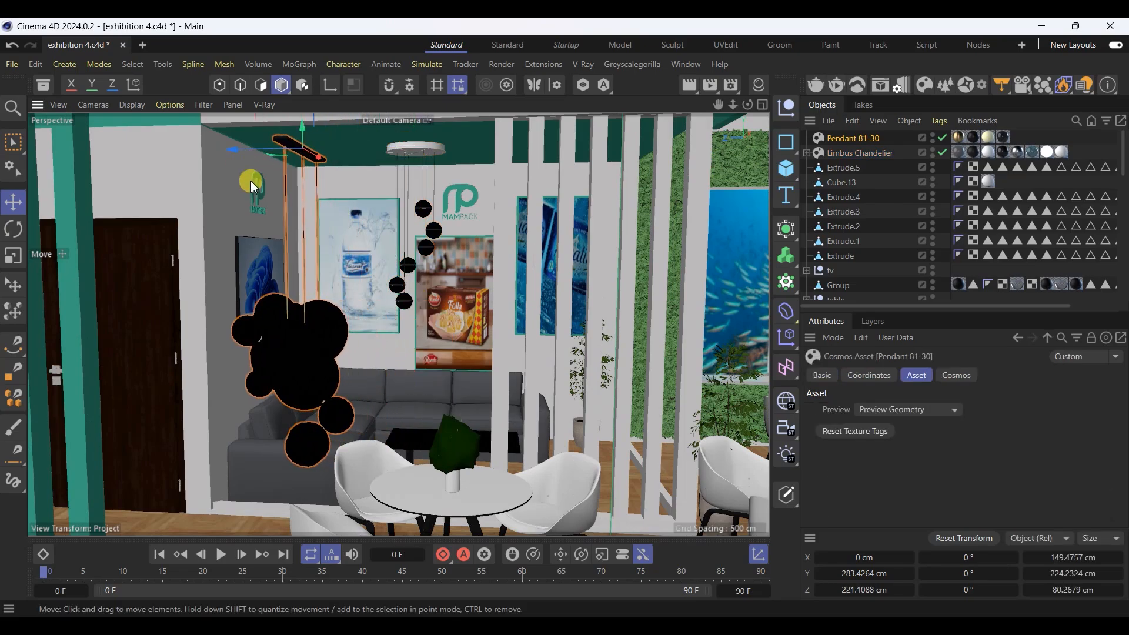
pyautogui.press('Delete')
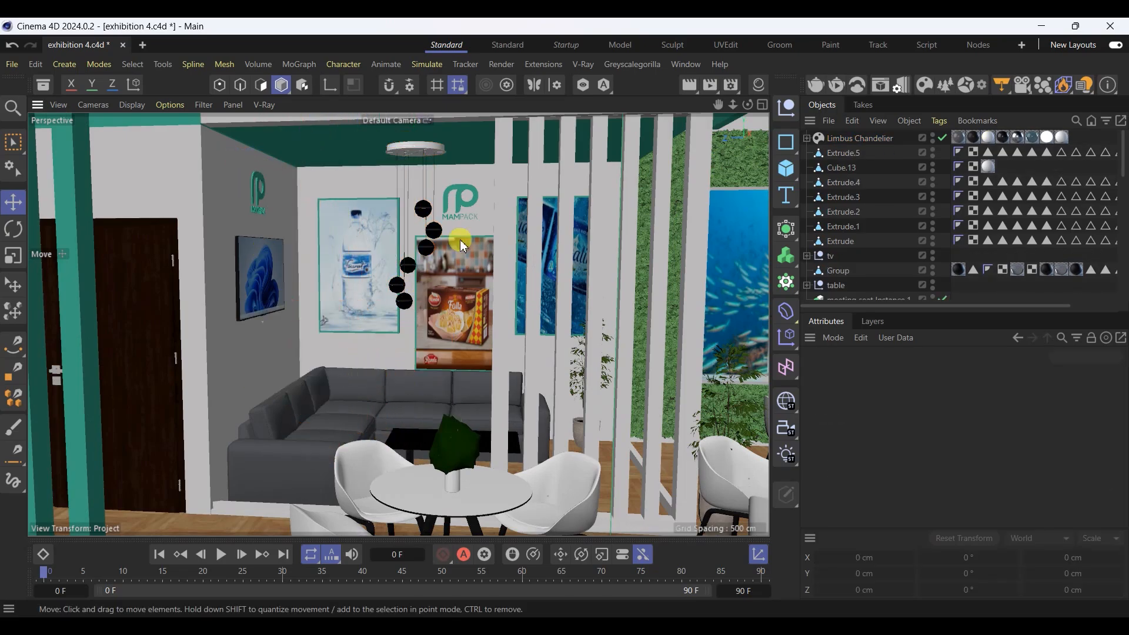
# Step: Raise the Limbus Chandelier to about 309 cm in Y and move it along X to about 169 cm
pyautogui.click(416, 144)
pyautogui.moveTo(415, 131); pyautogui.dragTo(415, 95)
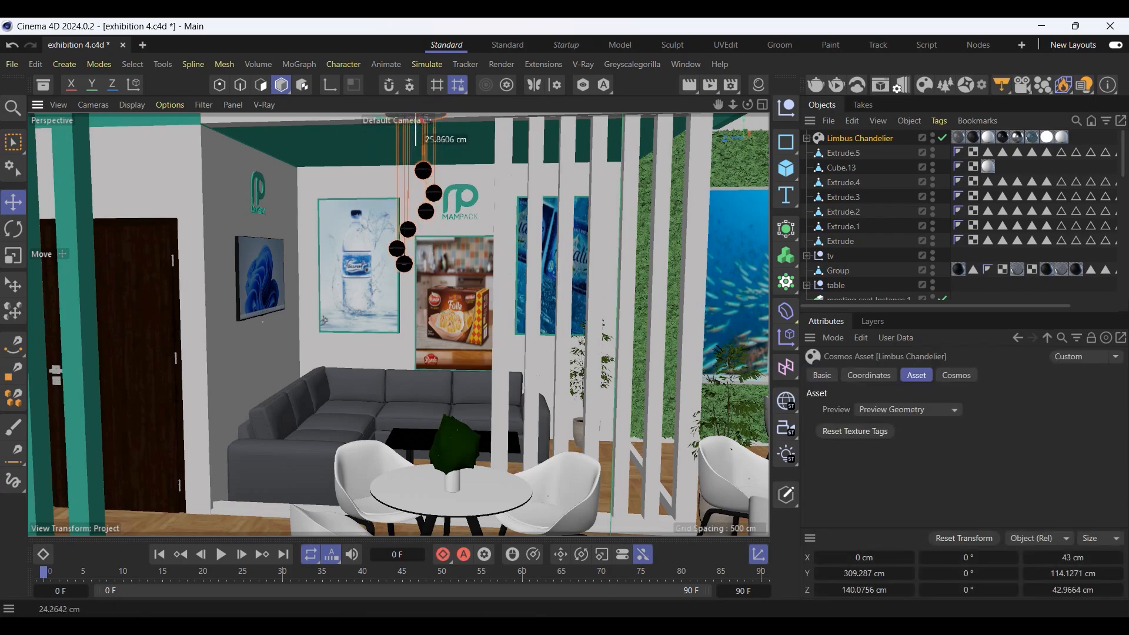
pyautogui.scroll(-5, 387, 343)
pyautogui.keyDown('alt'); pyautogui.moveTo(382, 379); pyautogui.dragTo(299, 389); pyautogui.keyUp('alt')
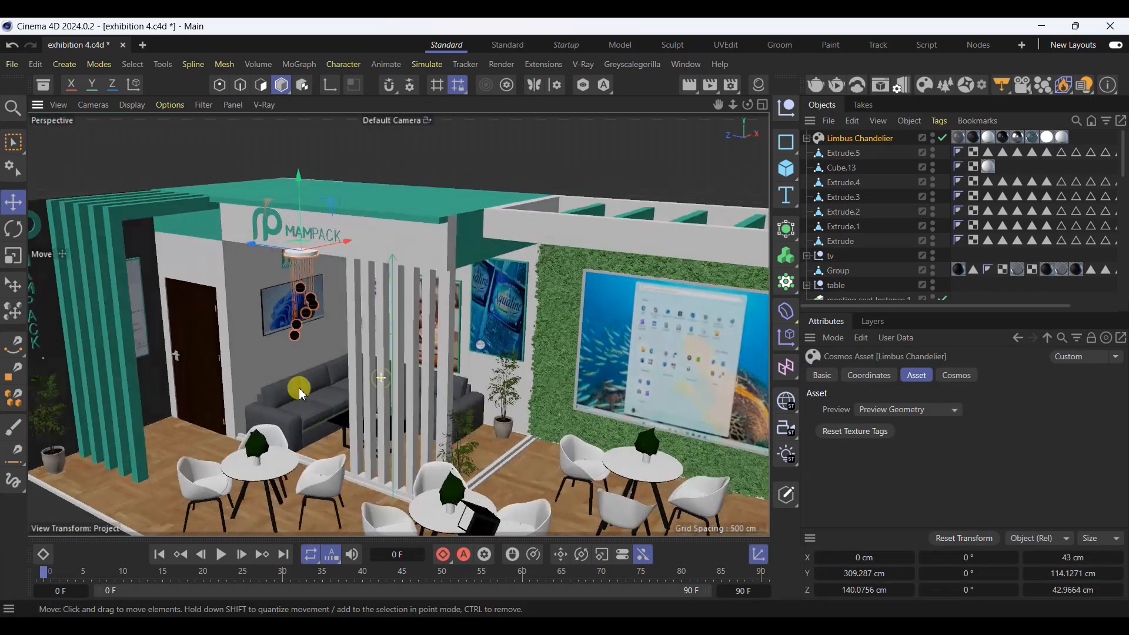
pyautogui.moveTo(341, 243); pyautogui.dragTo(438, 207)
# Step: Reposition the Limbus Chandelier under the lounge ceiling at about 95 cm in X and 216 cm in Z
pyautogui.scroll(5, 229, 307)
pyautogui.scroll(3, 257, 295)
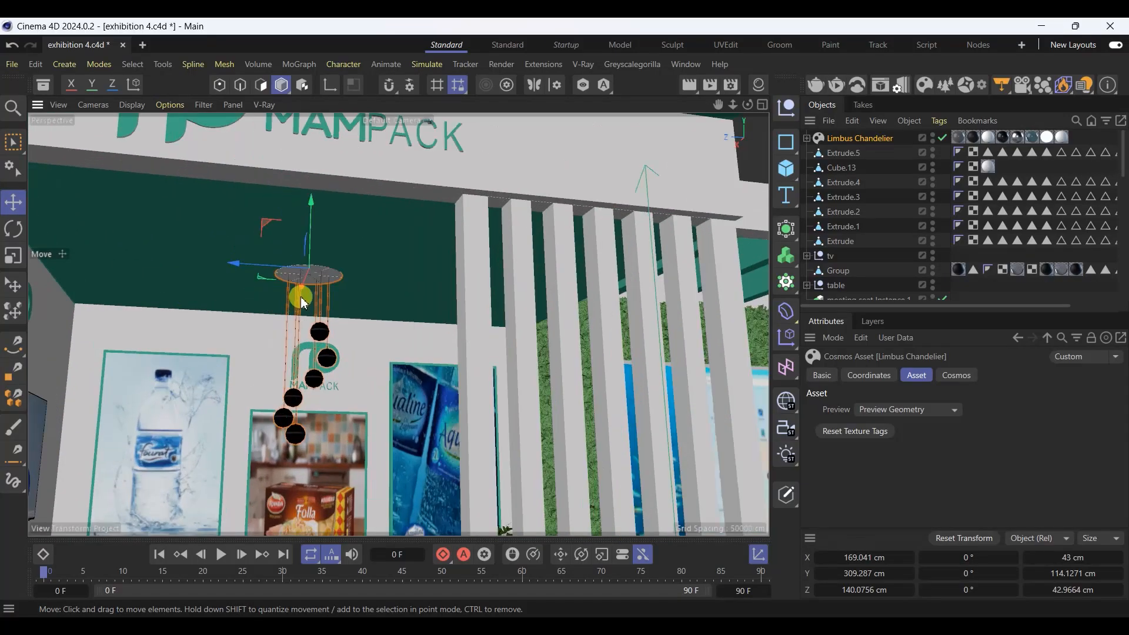
pyautogui.moveTo(300, 298); pyautogui.dragTo(316, 265)
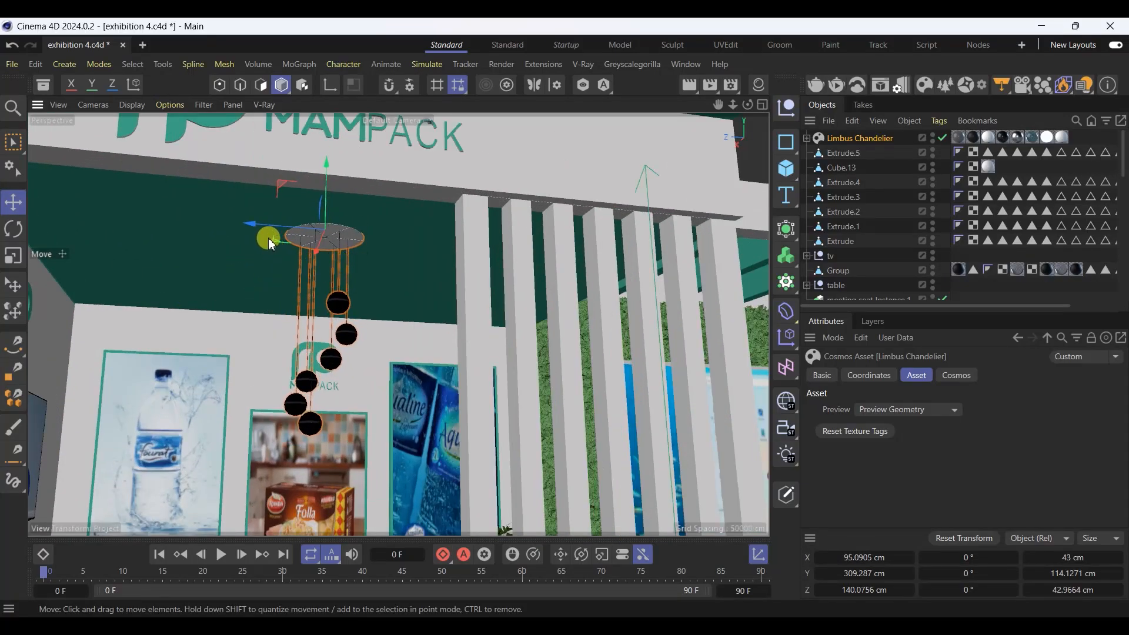
pyautogui.moveTo(245, 221); pyautogui.dragTo(157, 451)
# Step: Check the chandelier's placement in the lounge from several angles and move it along X to about 147 cm
pyautogui.scroll(-4, 652, 199)
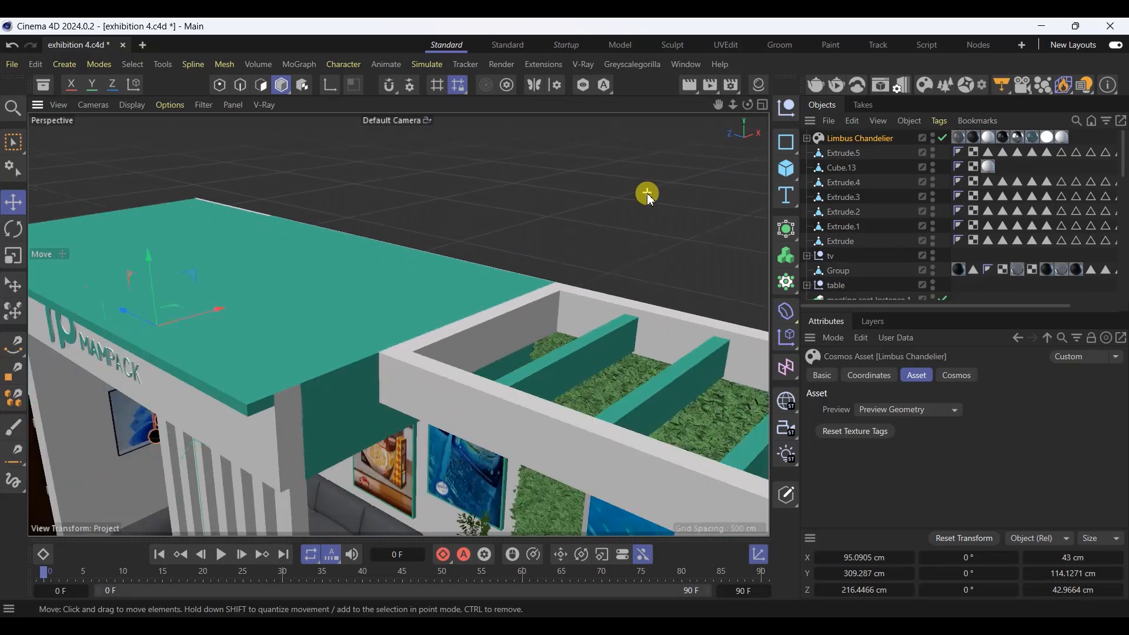
pyautogui.scroll(-4, 647, 194)
pyautogui.scroll(10, 308, 374)
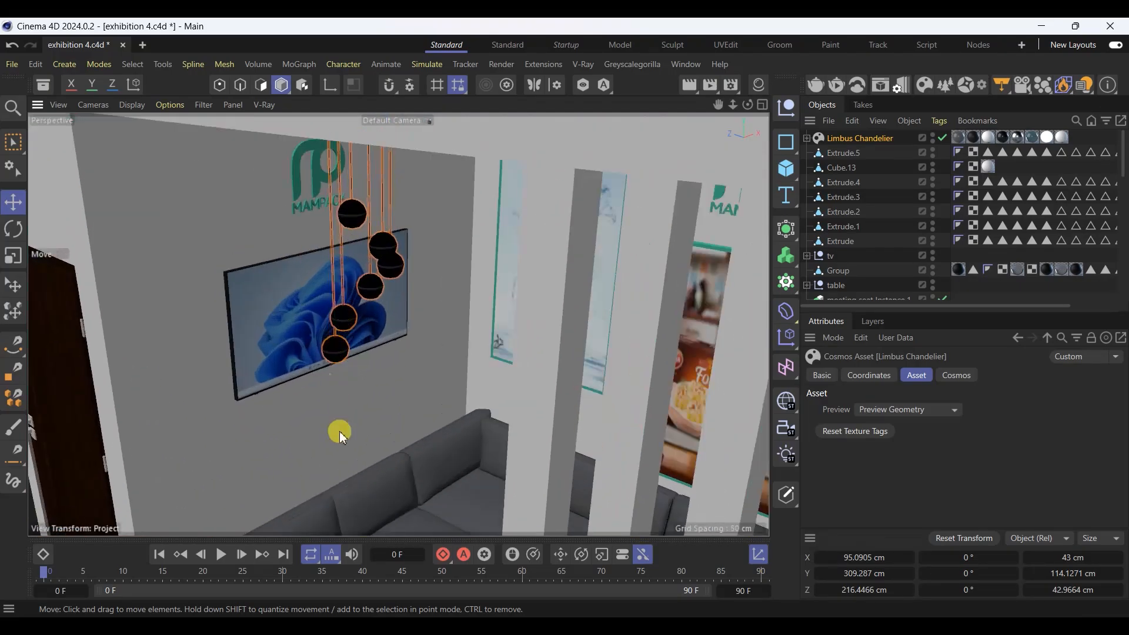
pyautogui.keyDown('alt'); pyautogui.moveTo(339, 432); pyautogui.dragTo(373, 385); pyautogui.keyUp('alt')
pyautogui.scroll(-5, 393, 426)
pyautogui.scroll(5, 420, 246)
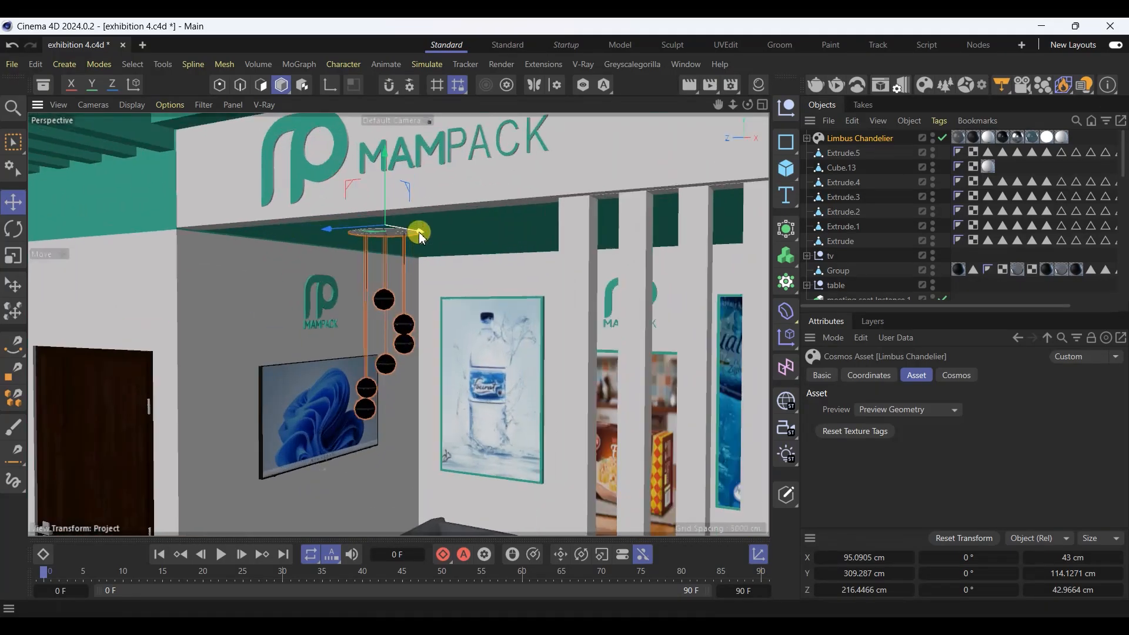
pyautogui.moveTo(421, 234); pyautogui.dragTo(502, 225)
pyautogui.moveTo(531, 189); pyautogui.dragTo(526, 203)
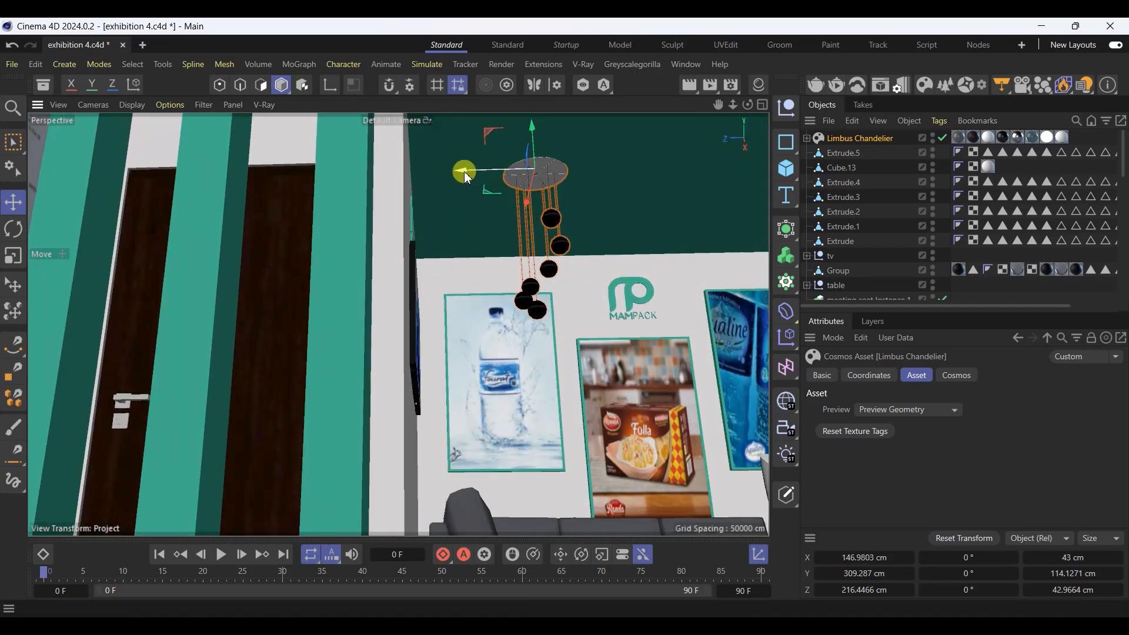
# Step: Move the Limbus Chandelier to about 218 cm in Z and scale it down uniformly to about 32 × 85 × 32 cm
pyautogui.moveTo(464, 172); pyautogui.dragTo(459, 171)
pyautogui.scroll(-5, 404, 280)
pyautogui.scroll(3, 579, 217)
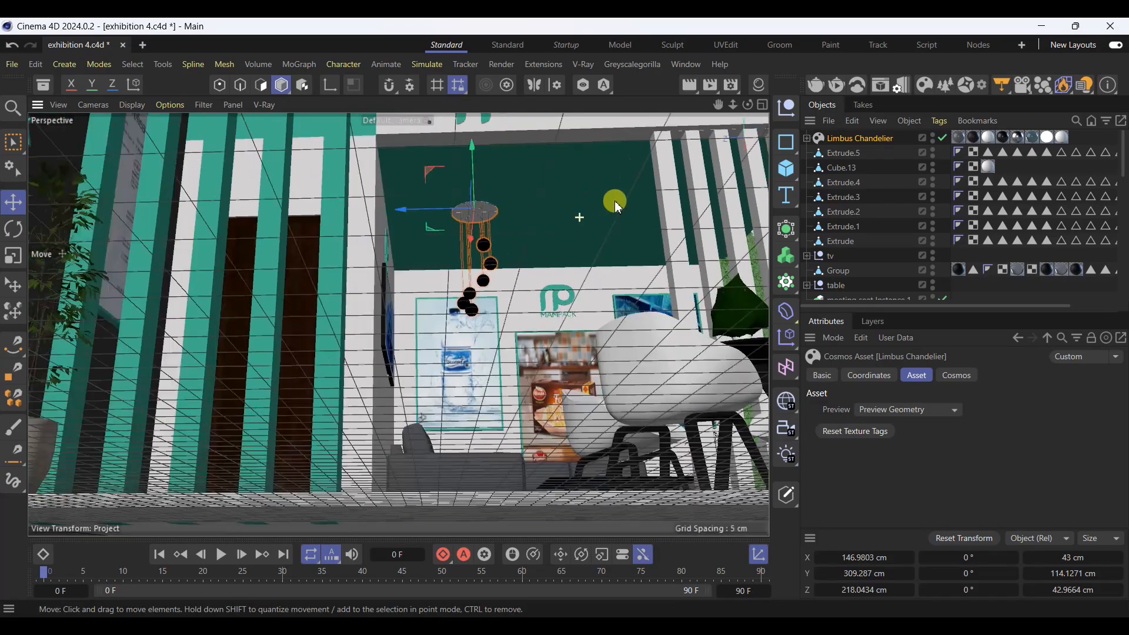
pyautogui.scroll(3, 614, 204)
pyautogui.keyDown('alt'); pyautogui.moveTo(506, 404); pyautogui.dragTo(495, 433); pyautogui.keyUp('alt')
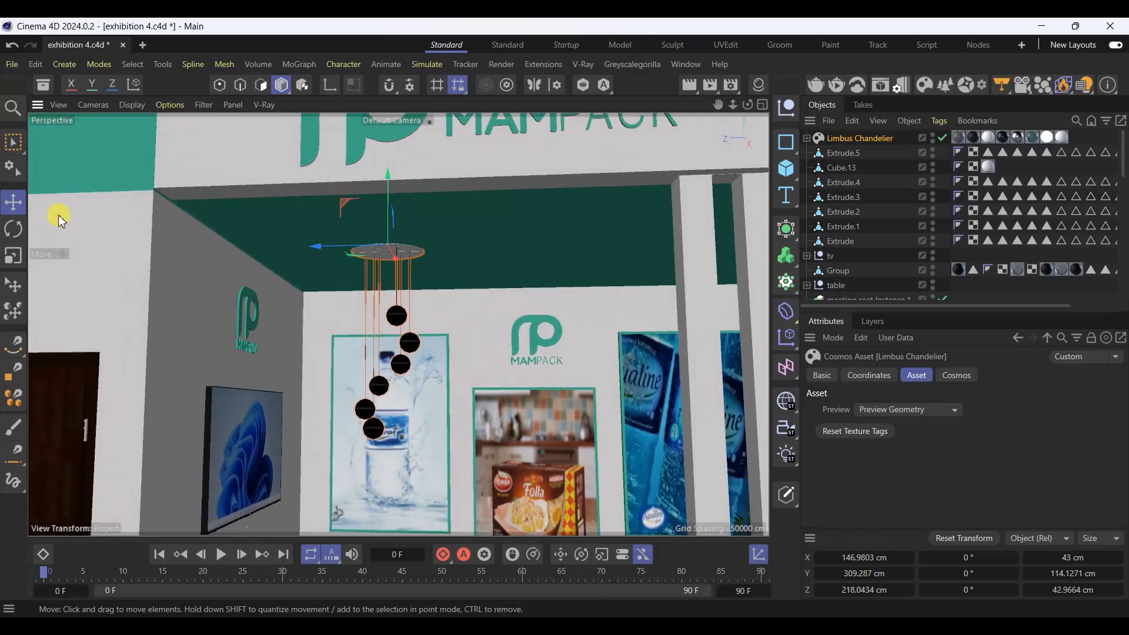
pyautogui.click(13, 255)
pyautogui.moveTo(590, 268); pyautogui.dragTo(390, 280)
pyautogui.click(6, 203)
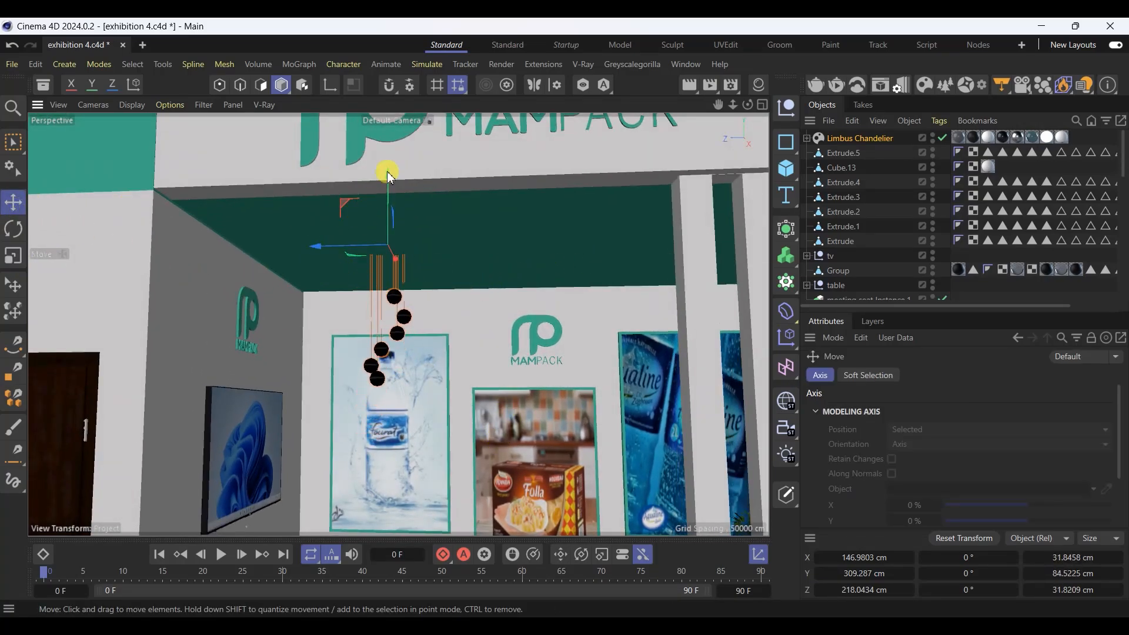
# Step: Lower the Limbus Chandelier to about 307 cm in Y and shift it to about 216 cm in Z
pyautogui.moveTo(390, 176); pyautogui.dragTo(395, 188)
pyautogui.scroll(-3, 351, 255)
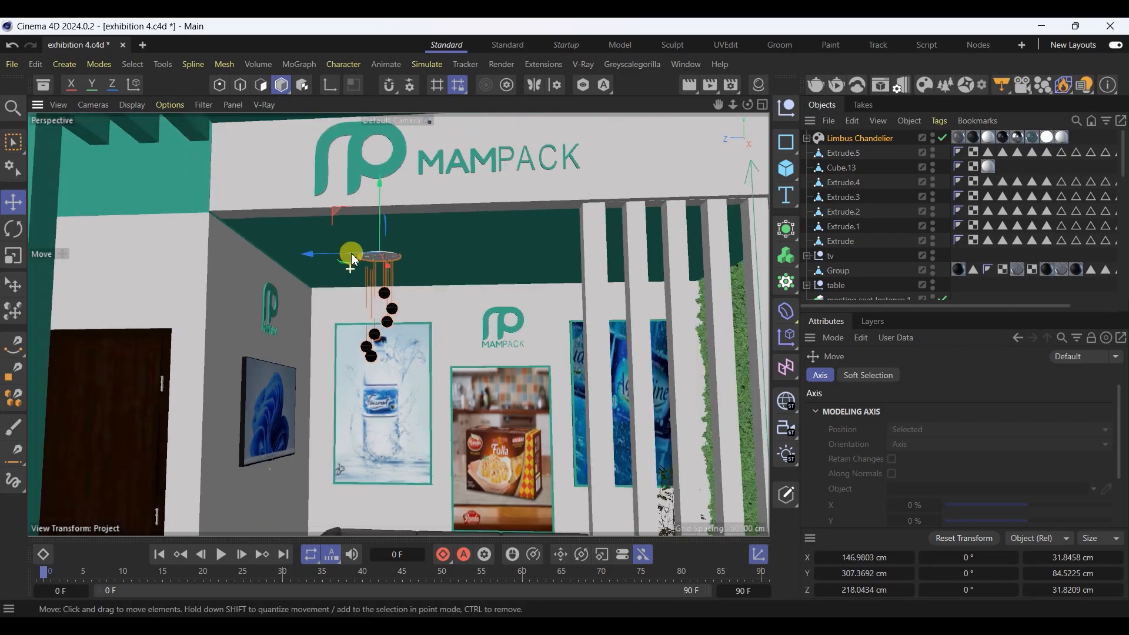
pyautogui.scroll(-6, 357, 146)
pyautogui.keyDown('alt'); pyautogui.moveTo(395, 397); pyautogui.dragTo(423, 399); pyautogui.keyUp('alt')
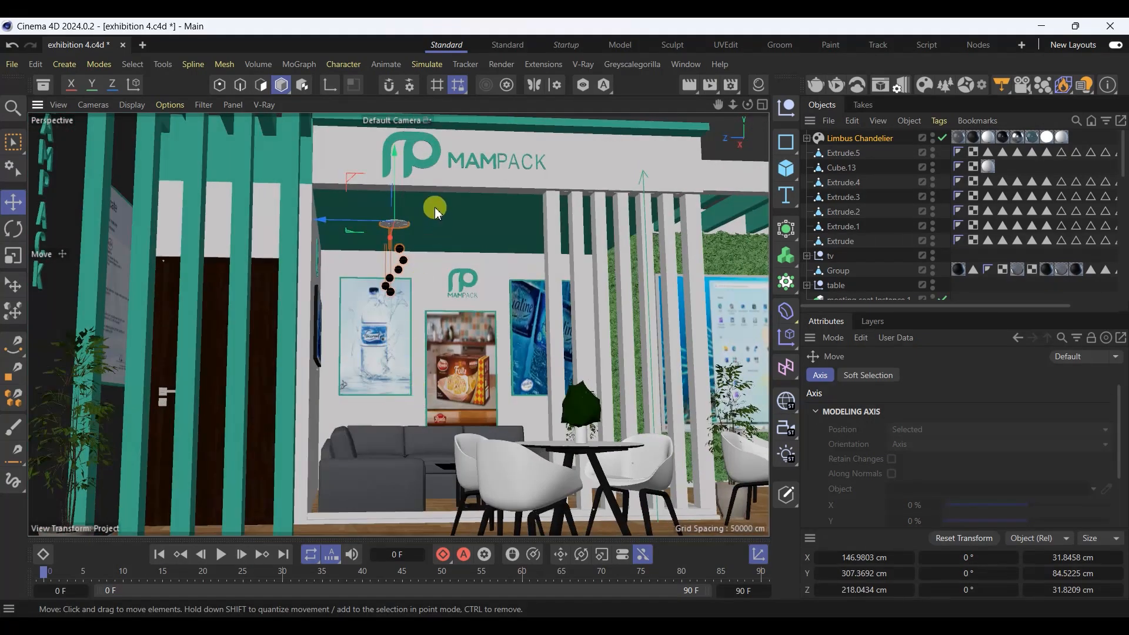
pyautogui.scroll(5, 426, 255)
pyautogui.moveTo(290, 205); pyautogui.dragTo(294, 205)
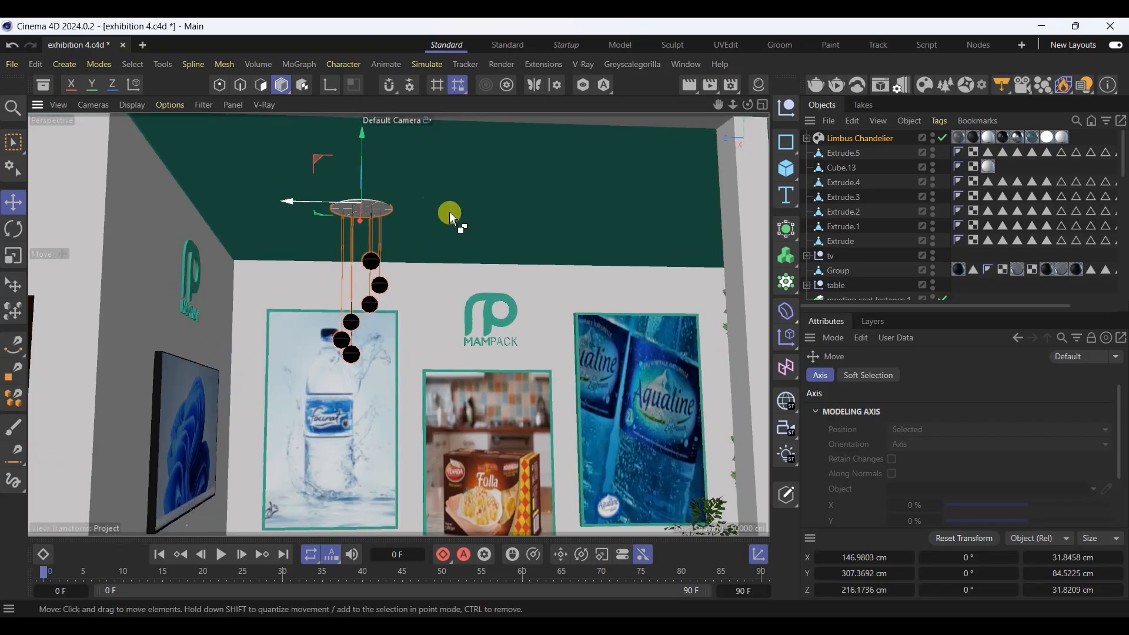
# Step: Create an instance of the Limbus Chandelier, move it along the lounge ceiling to above the Aqualine poster, and save the project
pyautogui.click(786, 229)
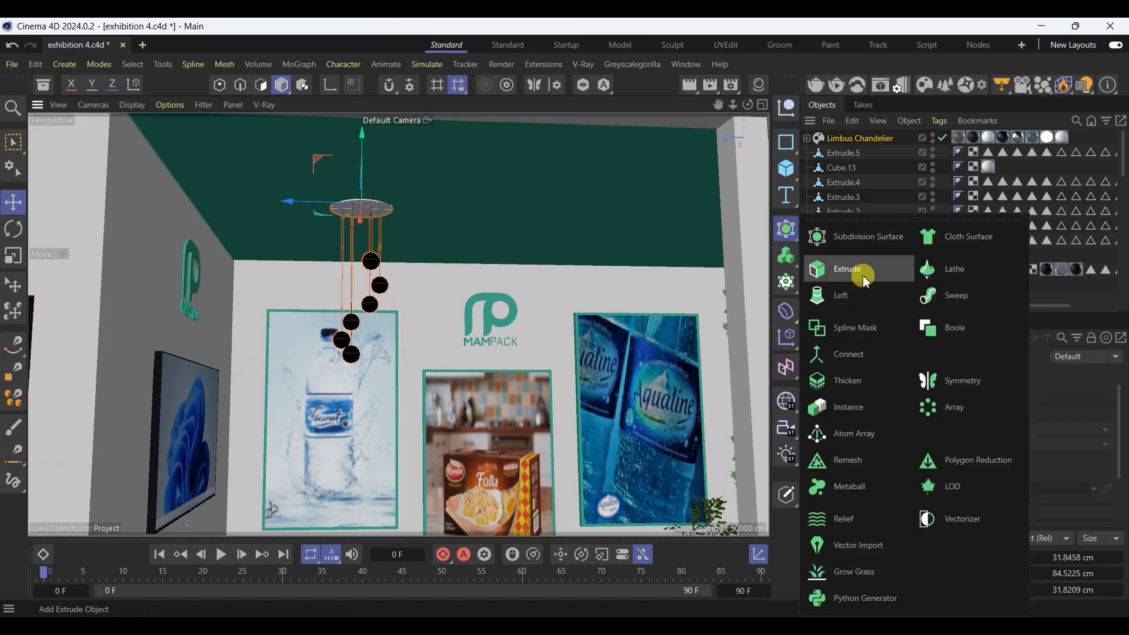
pyautogui.click(870, 406)
pyautogui.keyDown('alt'); pyautogui.moveTo(291, 199); pyautogui.dragTo(364, 207); pyautogui.keyUp('alt')
pyautogui.moveTo(257, 199); pyautogui.dragTo(276, 222)
pyautogui.hotkey('ctrl', 's')
# Step: Set all six Limbus Chandelier light sources to Watts with an intensity of 15
pyautogui.click(808, 139)
pyautogui.click(854, 153)
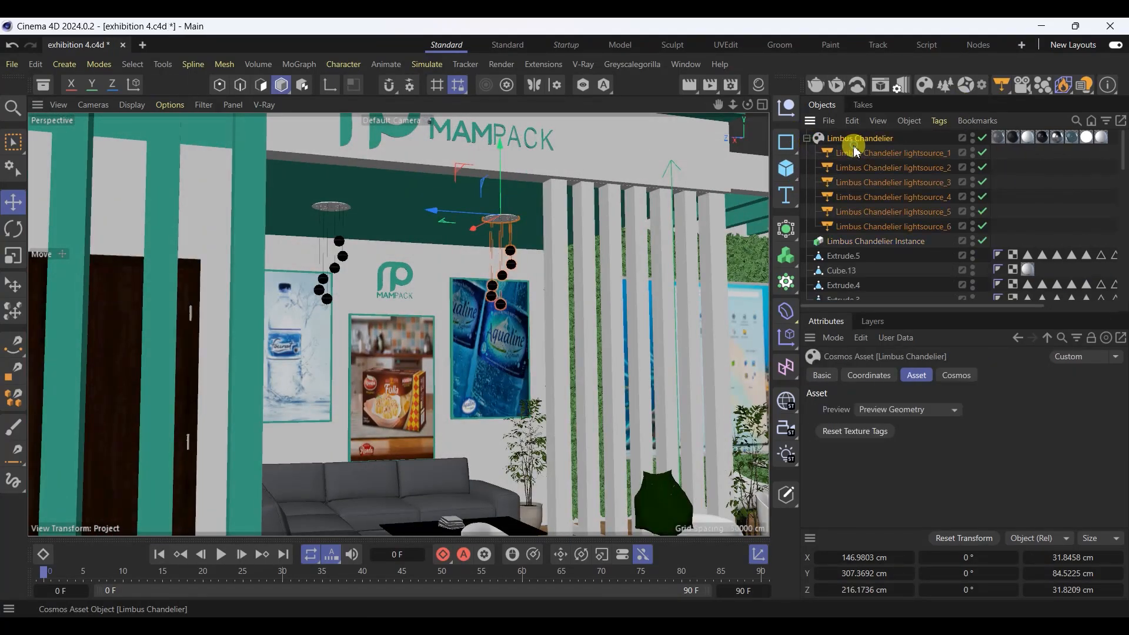
pyautogui.keyDown('shift'); pyautogui.click(854, 229); pyautogui.keyUp('shift')
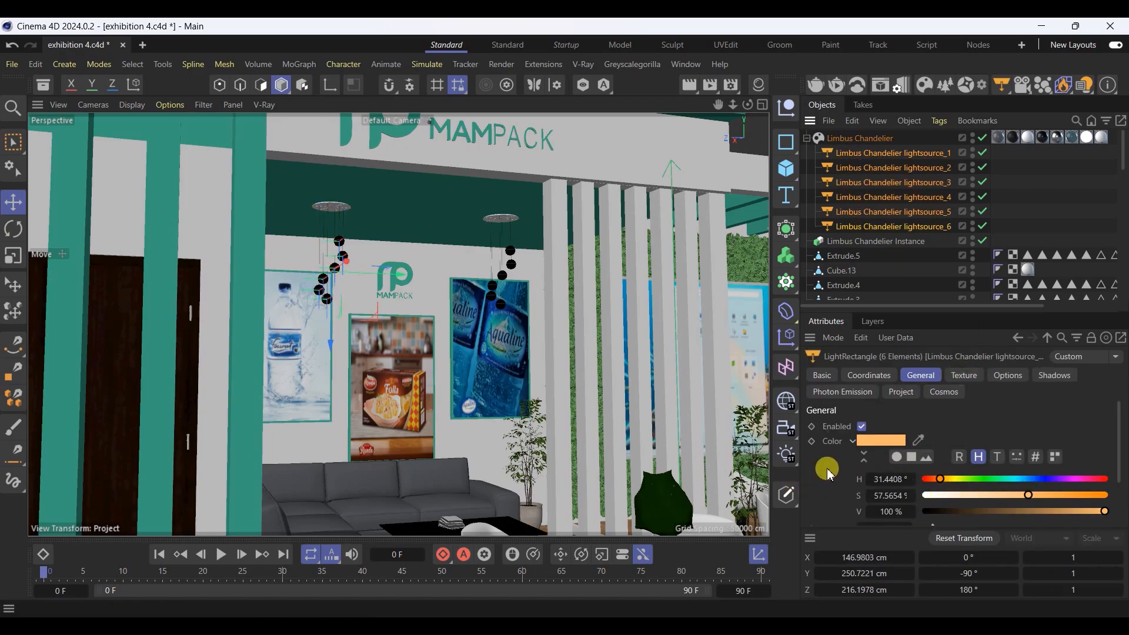
pyautogui.scroll(-3, 829, 474)
pyautogui.click(893, 486)
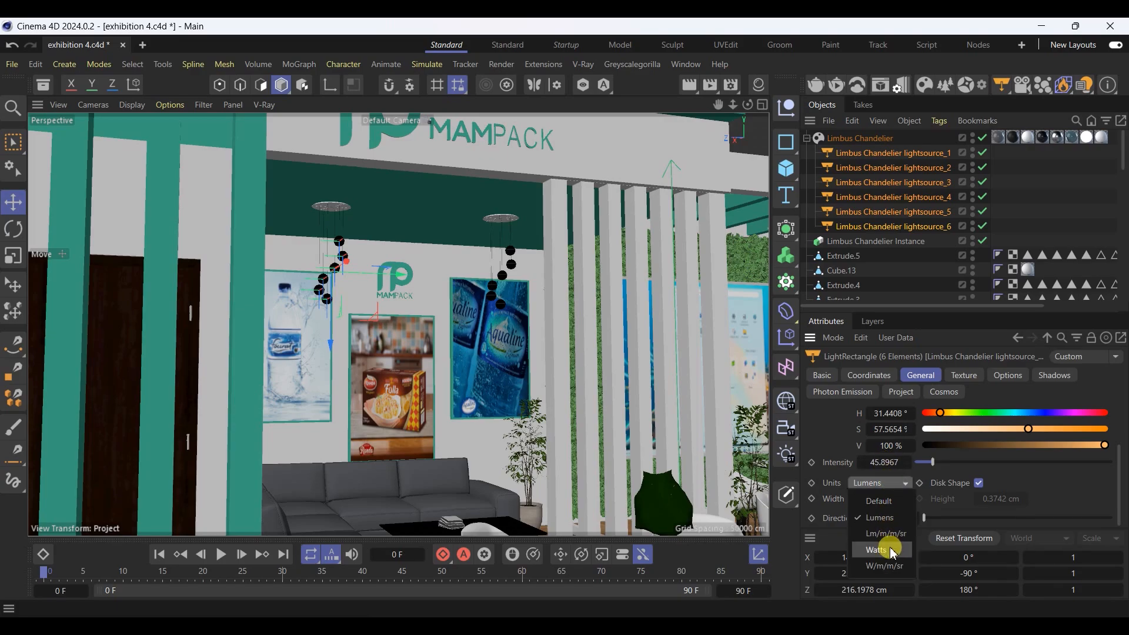
pyautogui.click(885, 553)
pyautogui.click(904, 461)
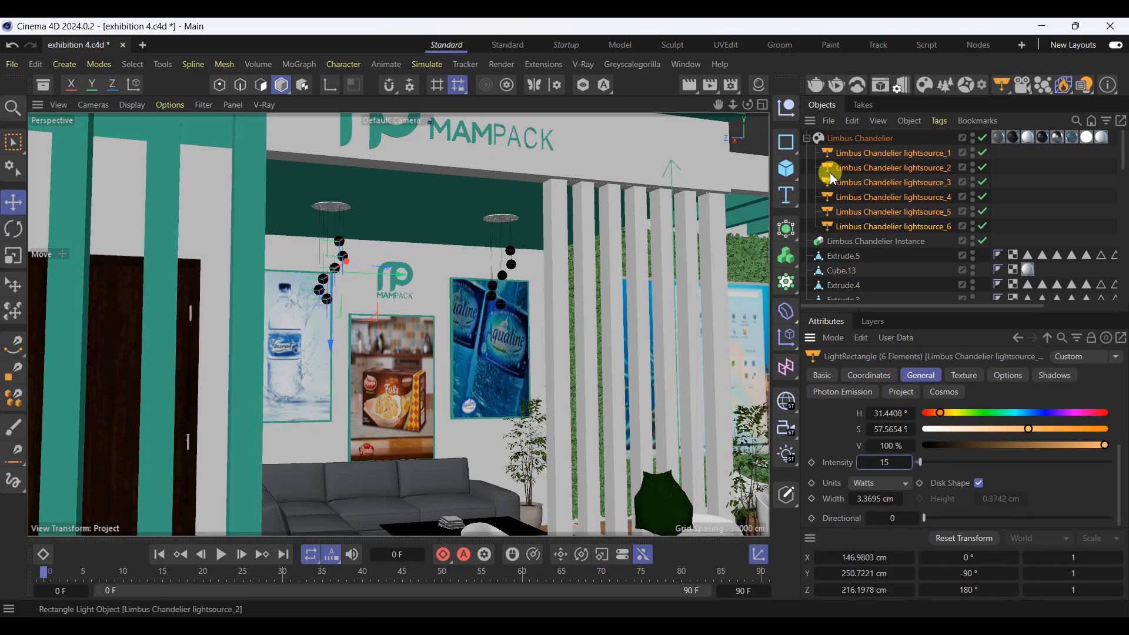
# Step: Collapse the Limbus Chandelier's hierarchy, check both chandeliers in the whole booth, and save the project
pyautogui.click(807, 138)
pyautogui.click(835, 139)
pyautogui.scroll(-6, 530, 342)
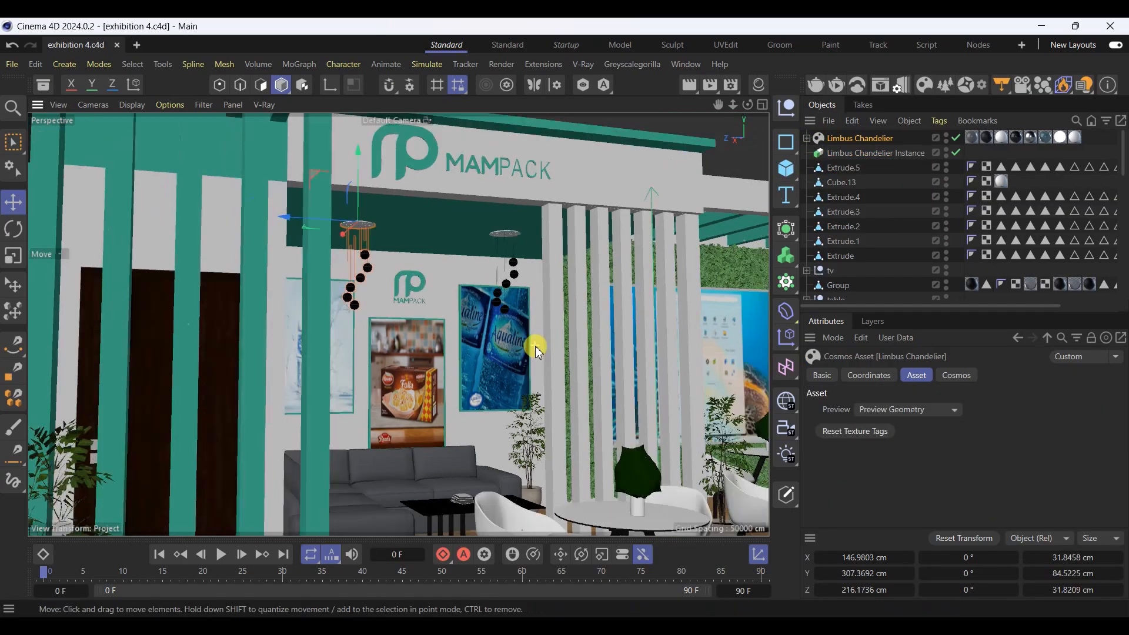
pyautogui.scroll(1, 517, 331)
pyautogui.keyDown('alt'); pyautogui.moveTo(484, 429); pyautogui.dragTo(442, 429); pyautogui.keyUp('alt')
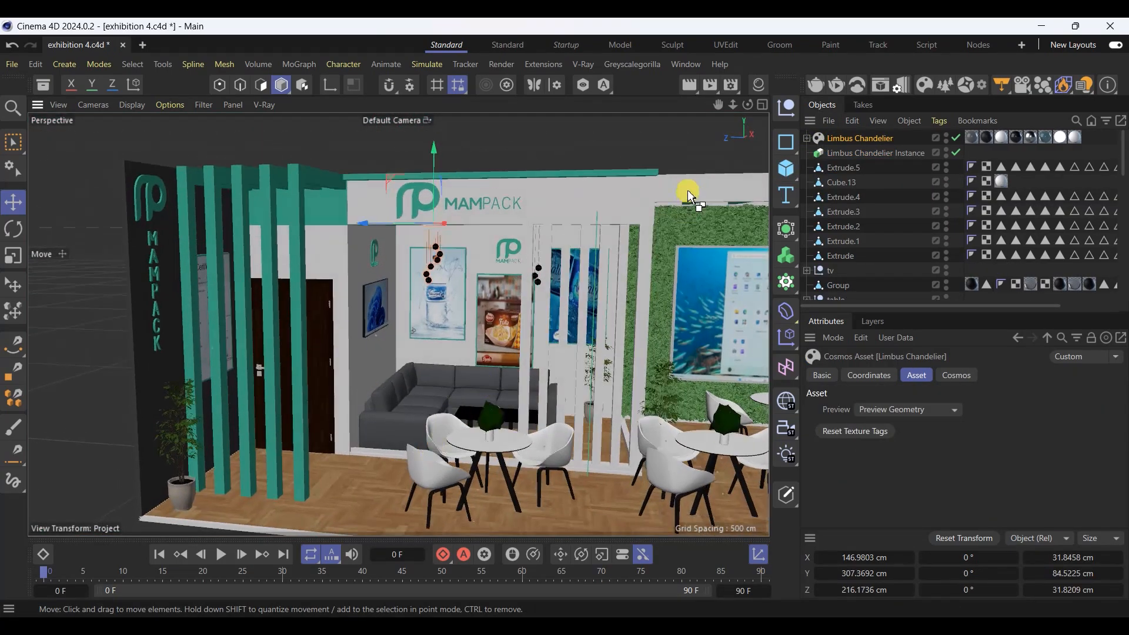
pyautogui.hotkey('ctrl', 's')
# Step: Browse Chaos Cosmos for 3D models of ceiling lights in the Lighting category
pyautogui.click(926, 91)
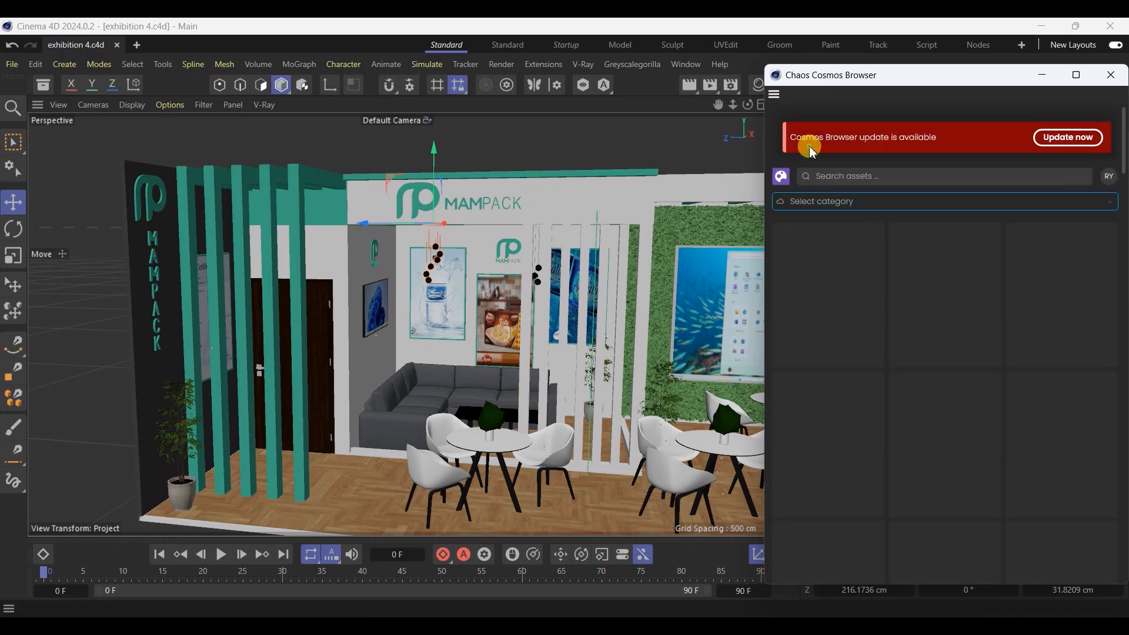
pyautogui.click(807, 210)
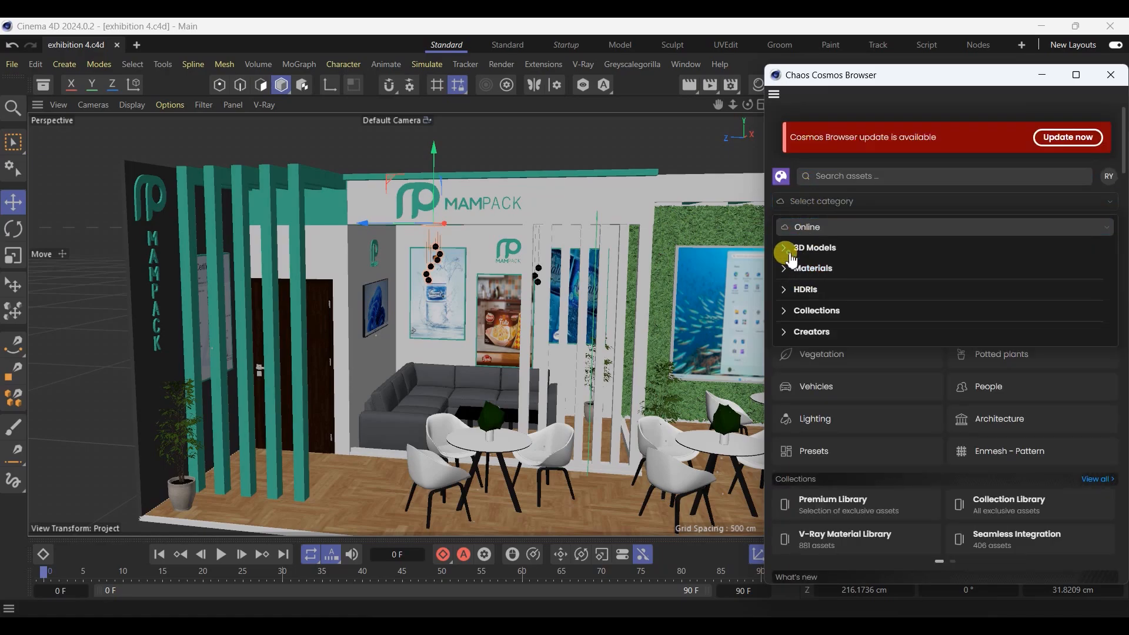
pyautogui.click(810, 248)
pyautogui.click(801, 297)
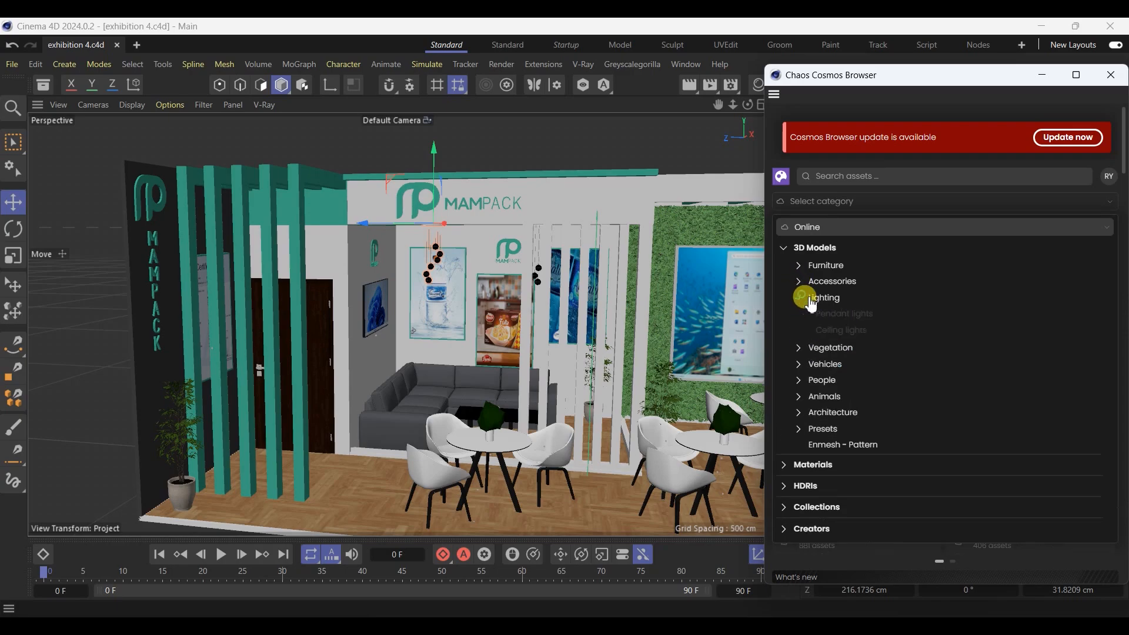
pyautogui.click(835, 331)
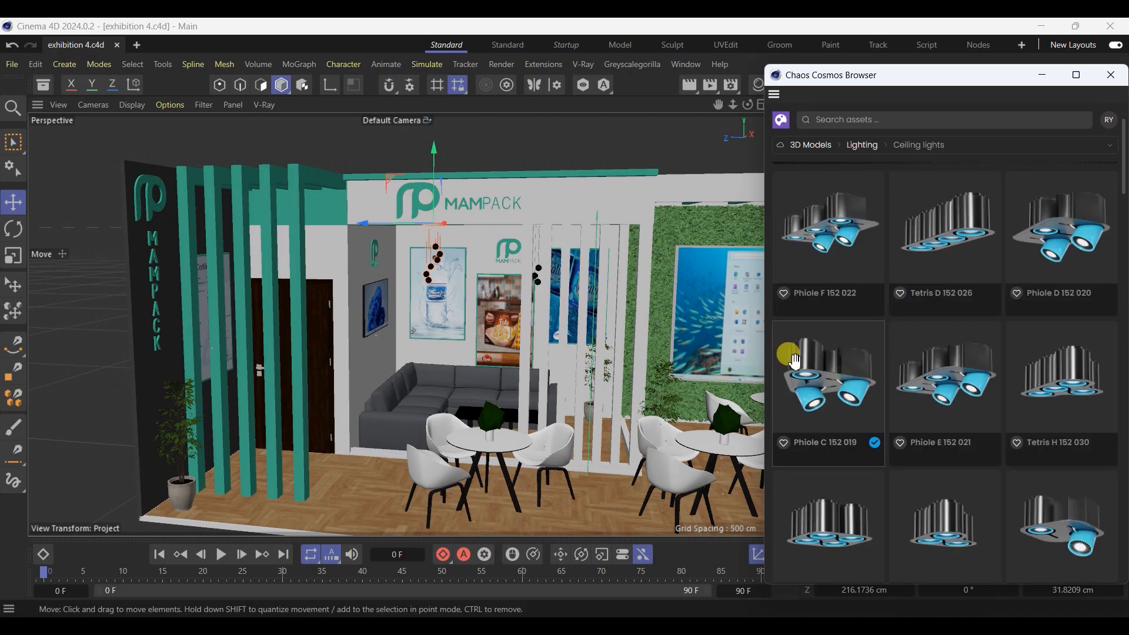
# Step: Import the Tlon Light 450 Ceiling 152 006 asset into the scene and close the asset browser
pyautogui.scroll(-3, 881, 366)
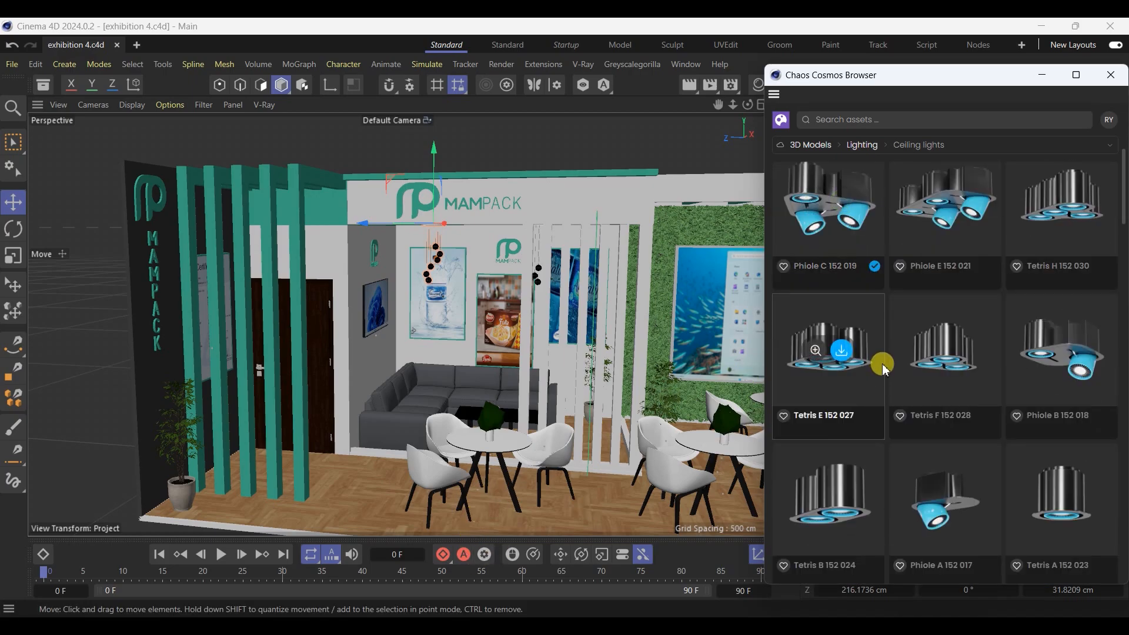
pyautogui.scroll(-8, 882, 369)
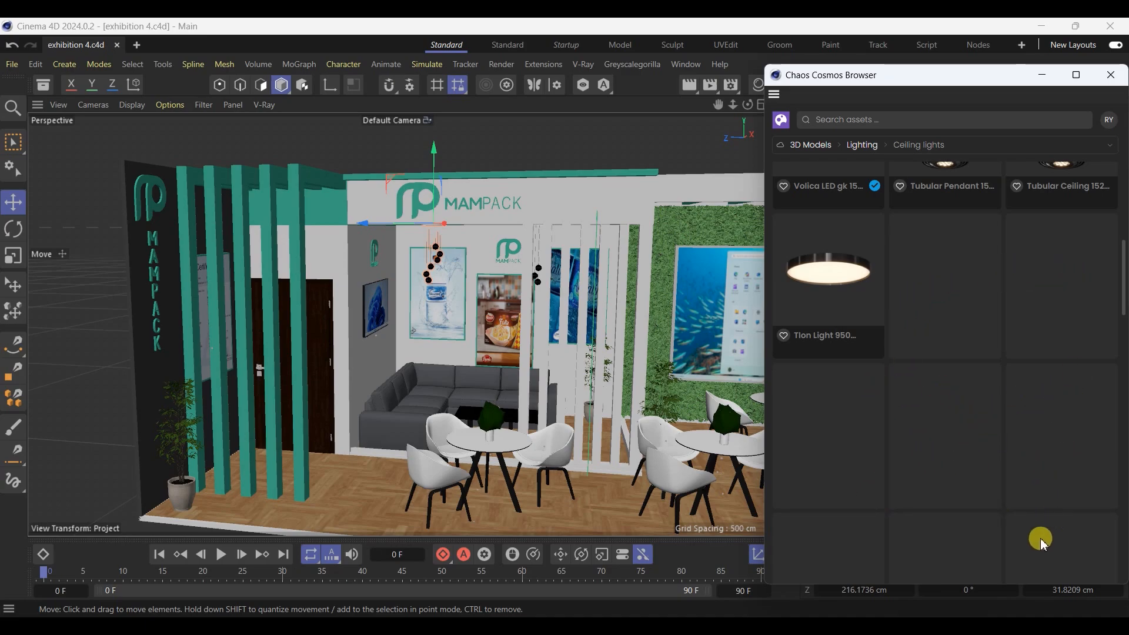
pyautogui.scroll(5, 975, 398)
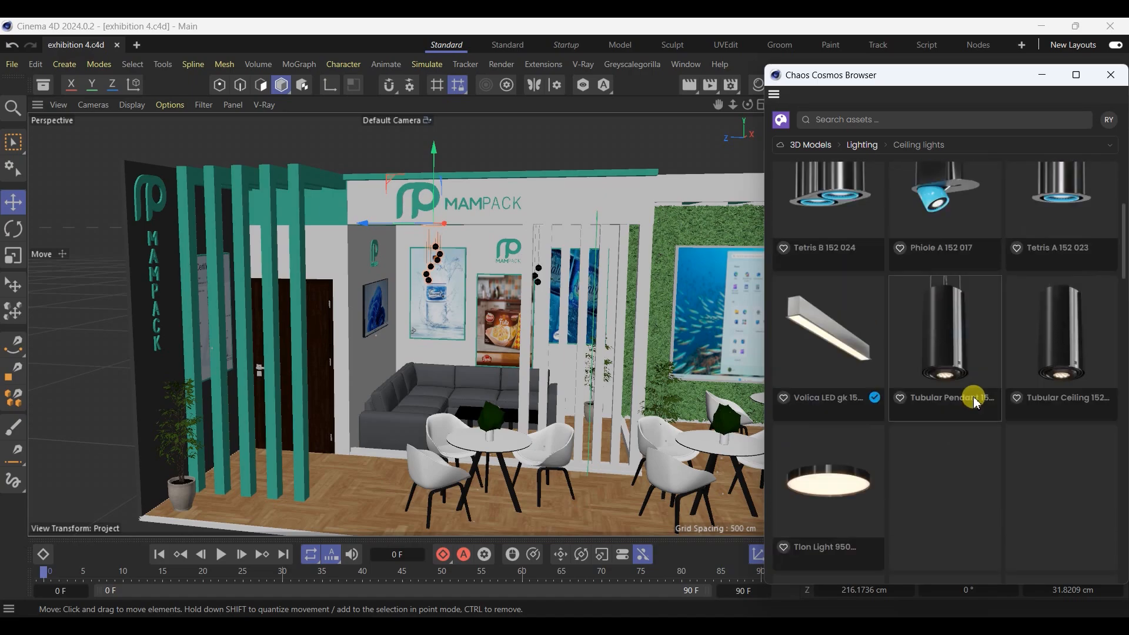
pyautogui.scroll(-6, 980, 410)
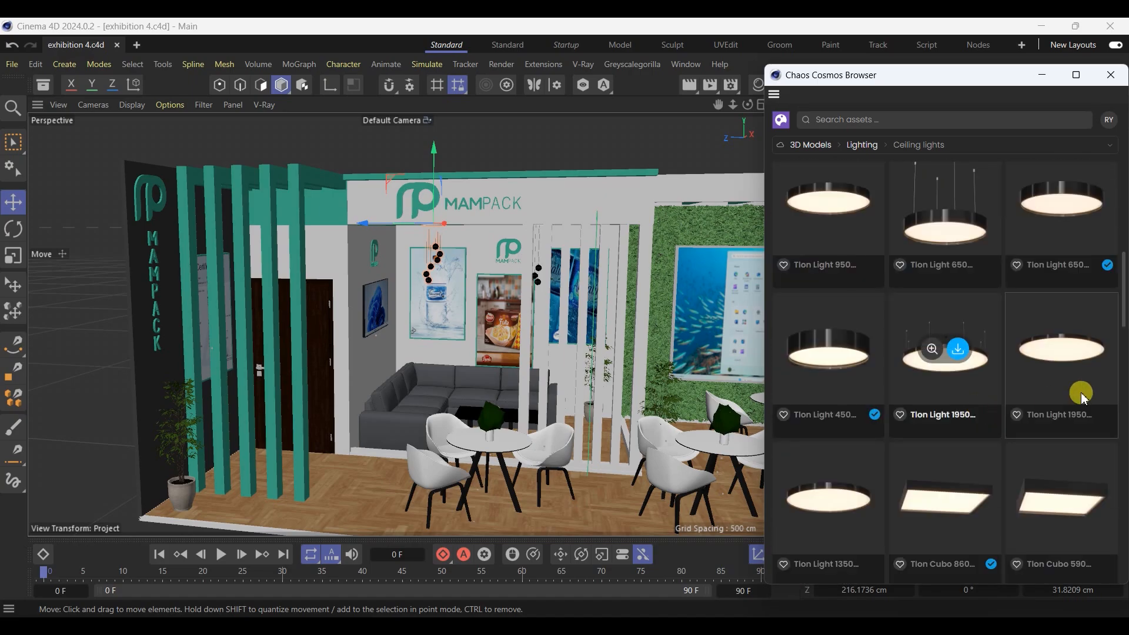
pyautogui.click(847, 354)
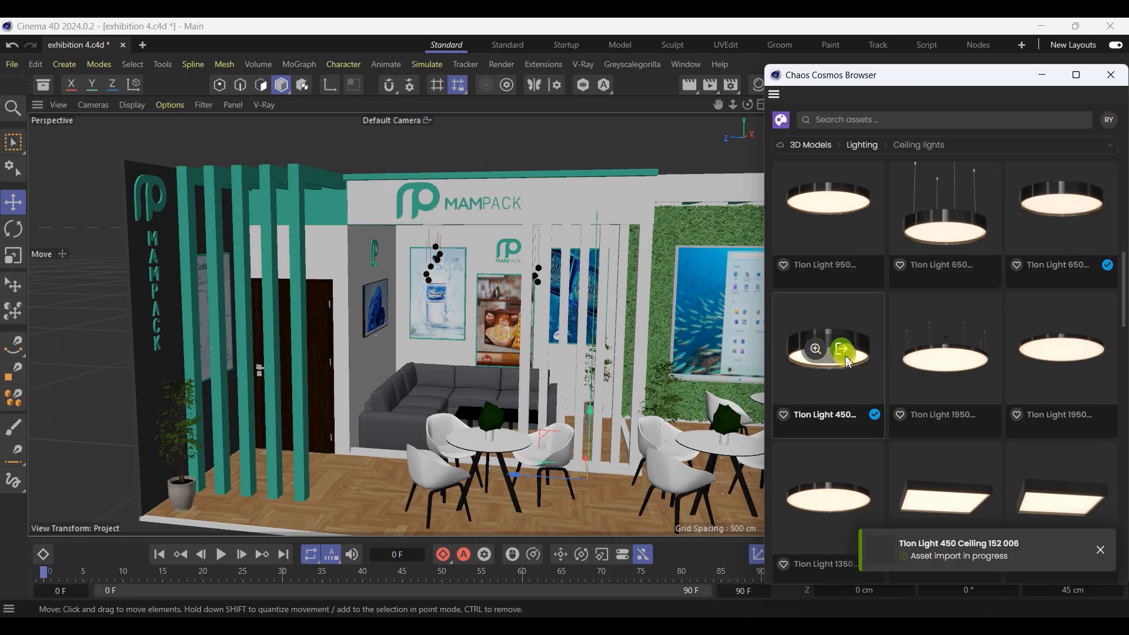
pyautogui.click(1111, 75)
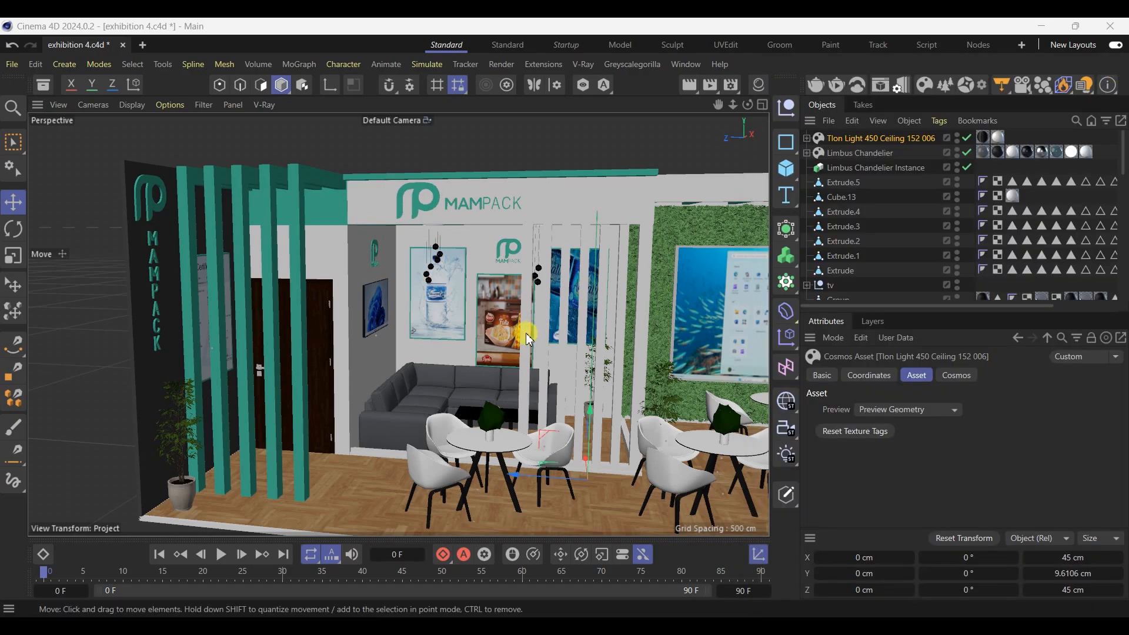
# Step: Move the Tlon ceiling light beside the green columns at about -169 cm in X and 295 cm in Z
pyautogui.keyDown('alt'); pyautogui.moveTo(624, 492); pyautogui.dragTo(566, 497); pyautogui.keyUp('alt')
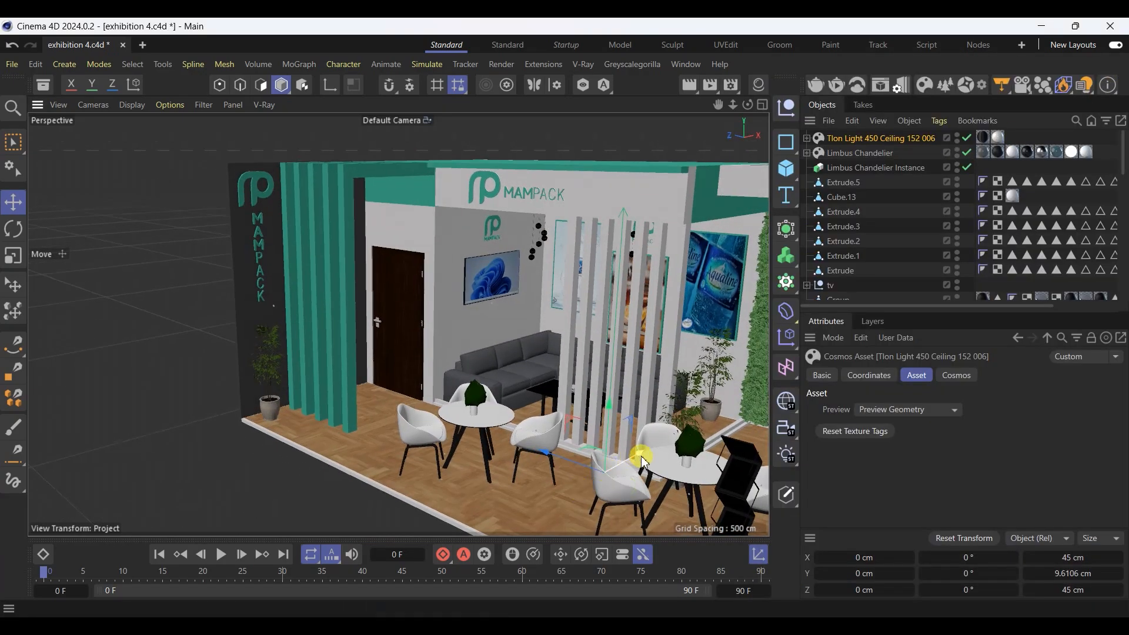
pyautogui.moveTo(640, 457); pyautogui.dragTo(524, 496)
pyautogui.moveTo(440, 507); pyautogui.dragTo(390, 428)
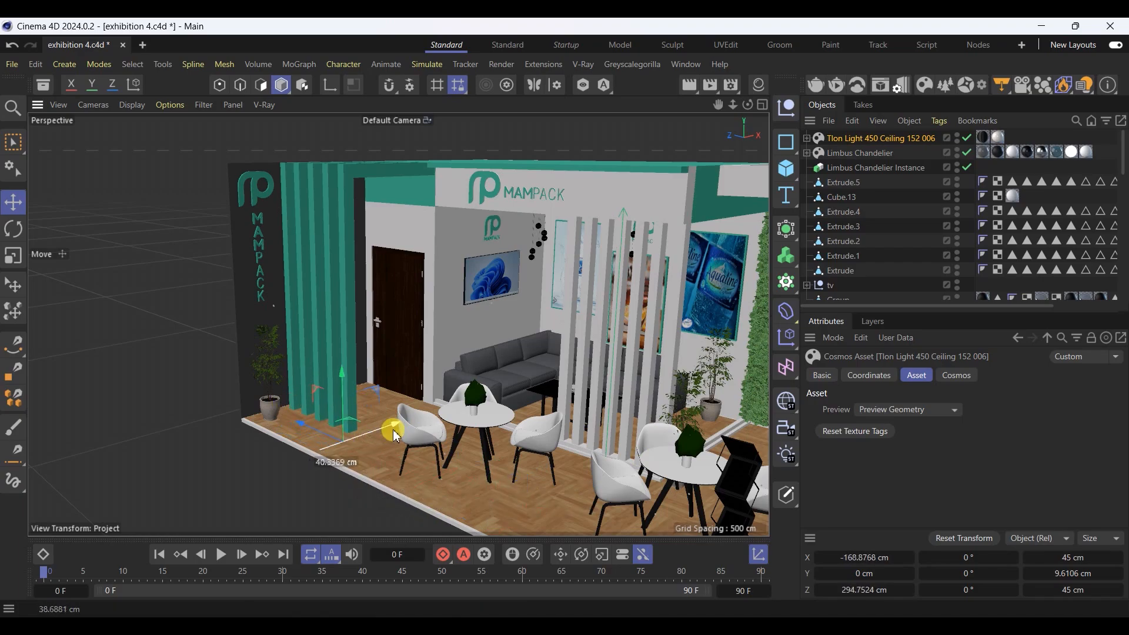
pyautogui.scroll(4, 316, 444)
pyautogui.scroll(2, 313, 437)
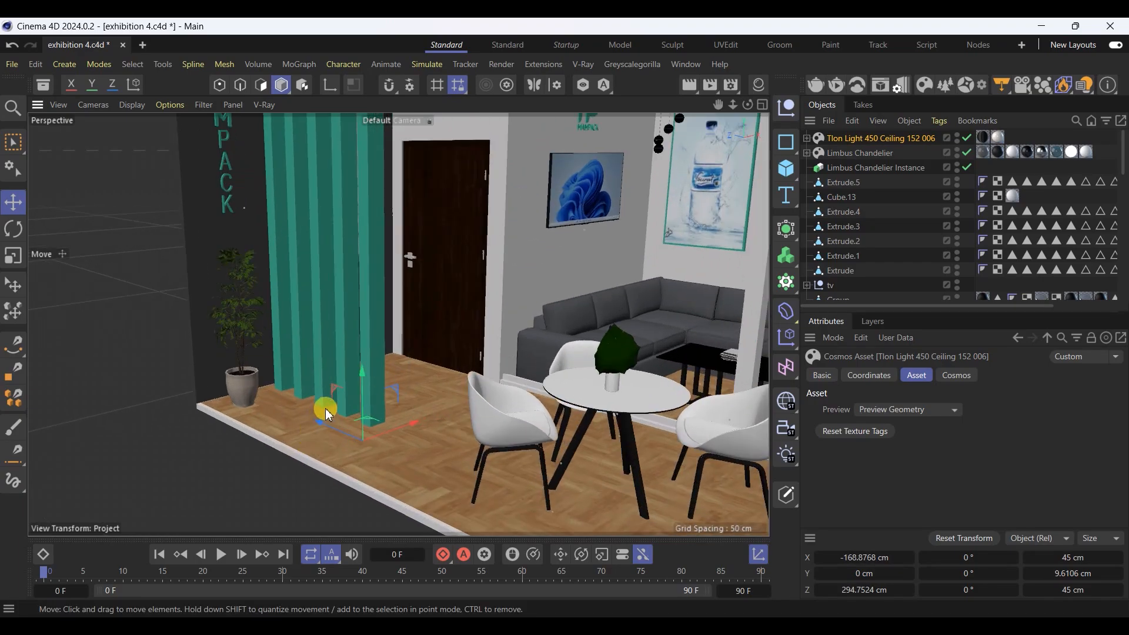
# Step: Flip the Tlon light upward with a 180° rotation about Z and place it just above the floor at about 4 cm in Y
pyautogui.scroll(5, 326, 408)
pyautogui.moveTo(404, 418); pyautogui.dragTo(409, 382)
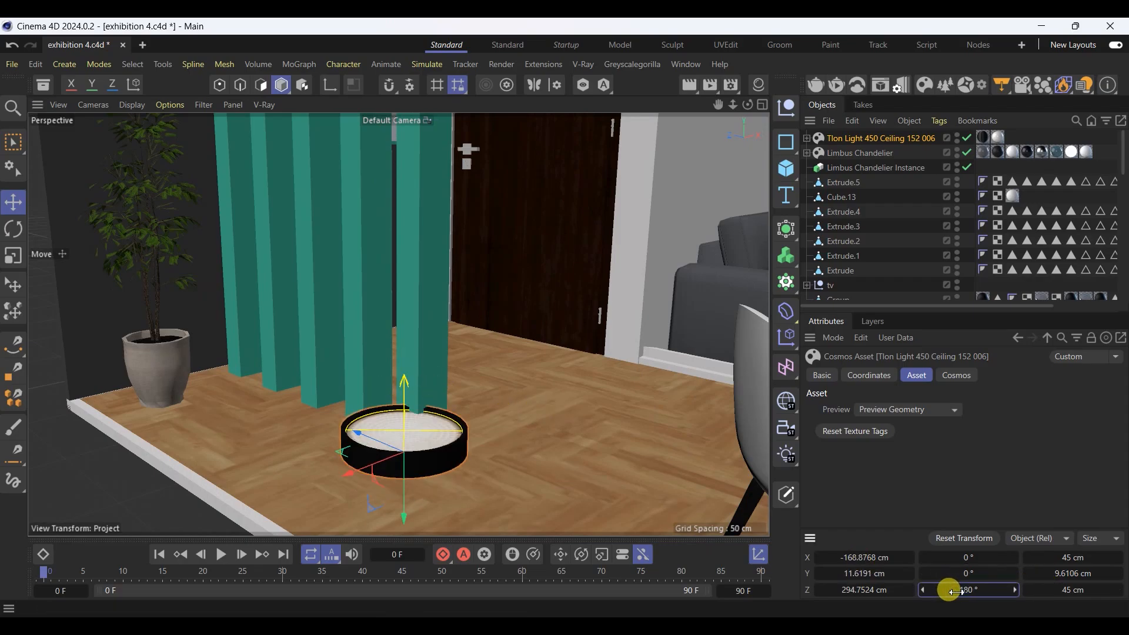
pyautogui.moveTo(407, 524)
pyautogui.mouseDown()
pyautogui.moveTo(408, 537)
pyautogui.moveTo(408, 524)
pyautogui.mouseUp()
pyautogui.scroll(3, 412, 462)
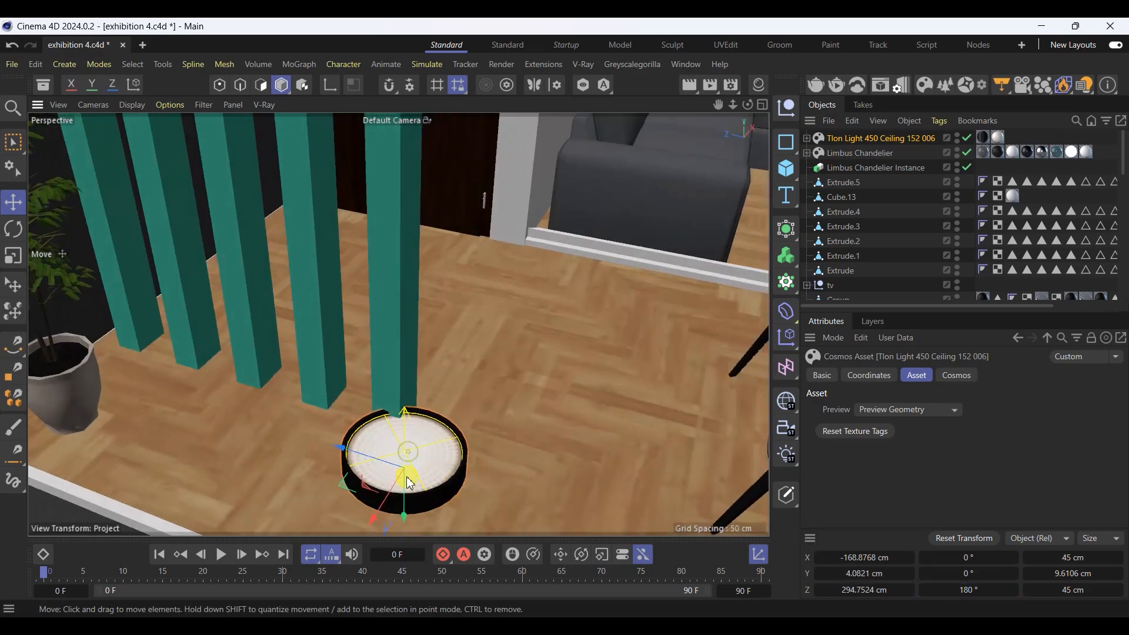
# Step: Move the Tlon light to about -146 cm in X and 323 cm in Z, and scale it to about 20 cm in diameter
pyautogui.moveTo(348, 446)
pyautogui.mouseDown()
pyautogui.moveTo(259, 469)
pyautogui.moveTo(320, 478)
pyautogui.moveTo(327, 455)
pyautogui.mouseUp()
pyautogui.click(13, 256)
pyautogui.moveTo(575, 430); pyautogui.dragTo(241, 504)
pyautogui.click(14, 210)
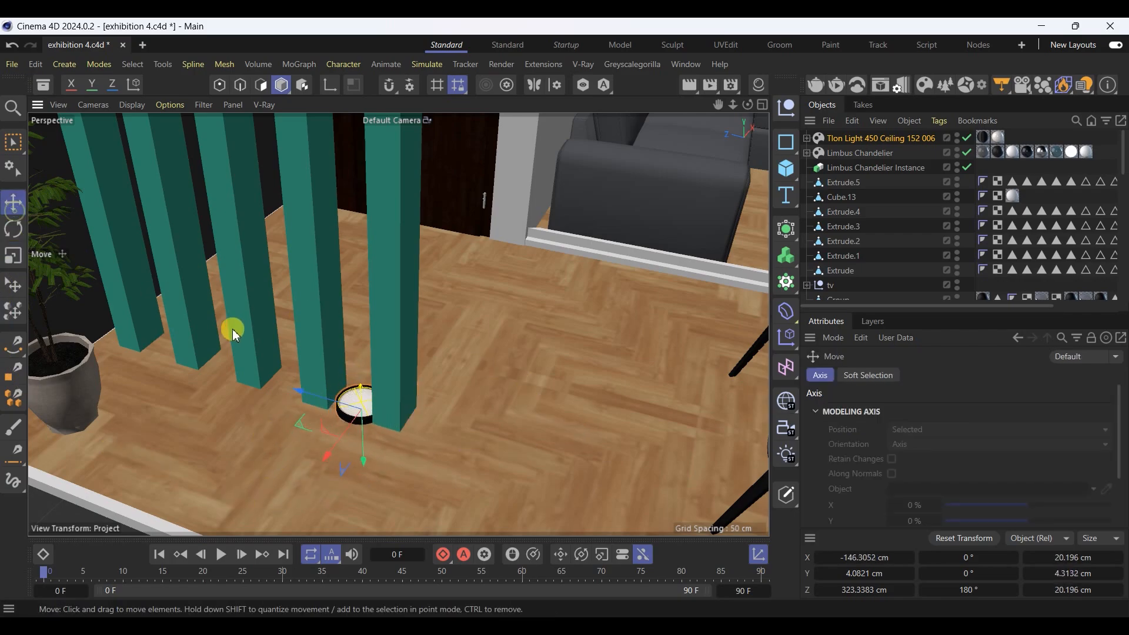
# Step: Center the Tlon light between the two green columns at about 325 cm in Z and scale it to about 18.6 cm in diameter
pyautogui.keyDown('alt'); pyautogui.moveTo(233, 327); pyautogui.dragTo(296, 400); pyautogui.keyUp('alt')
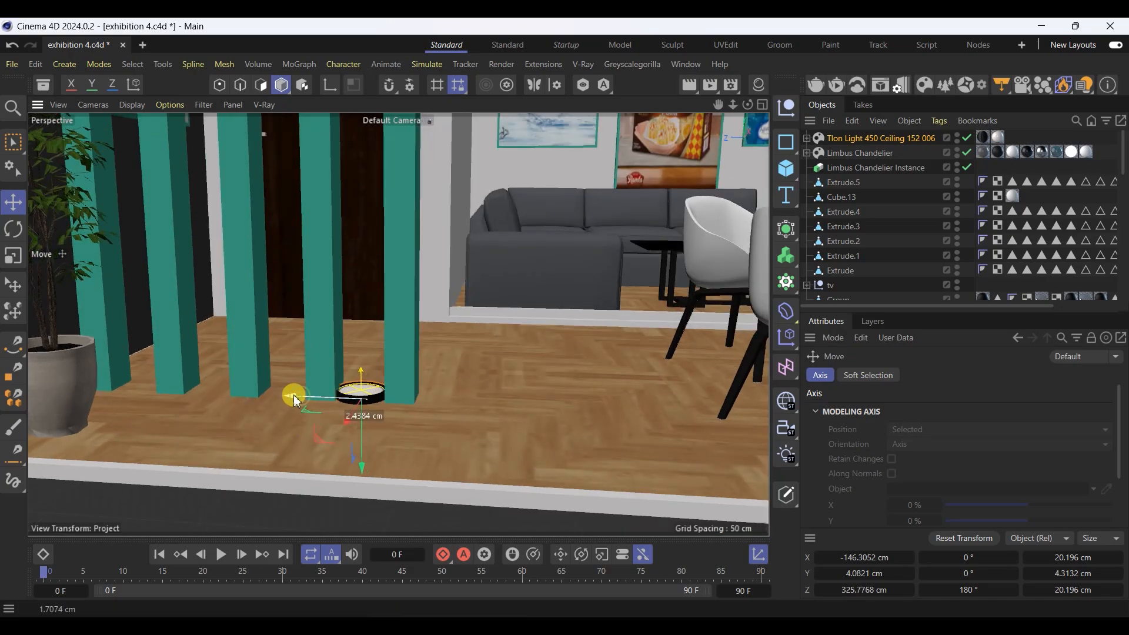
pyautogui.click(13, 255)
pyautogui.moveTo(511, 355); pyautogui.dragTo(508, 391)
pyautogui.click(13, 205)
pyautogui.scroll(4, 288, 379)
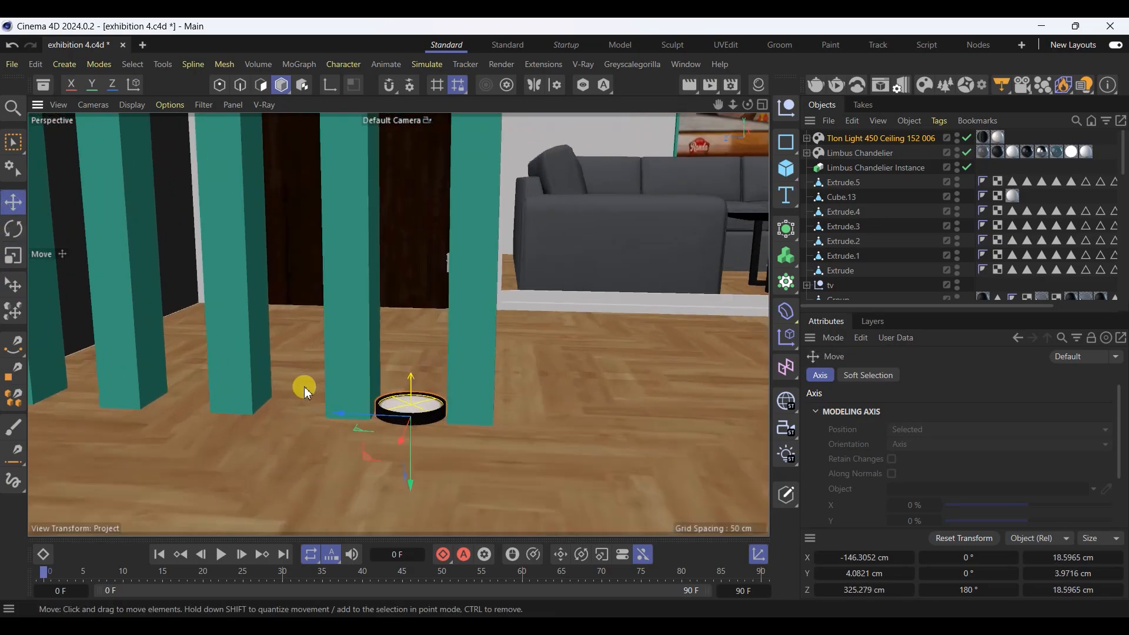
# Step: Duplicate the Tlon light three times along Z, one copy in each remaining gap between the green columns, and save the project
pyautogui.moveTo(347, 427); pyautogui.dragTo(32, 415)
pyautogui.scroll(3, 227, 429)
pyautogui.scroll(-5, 209, 398)
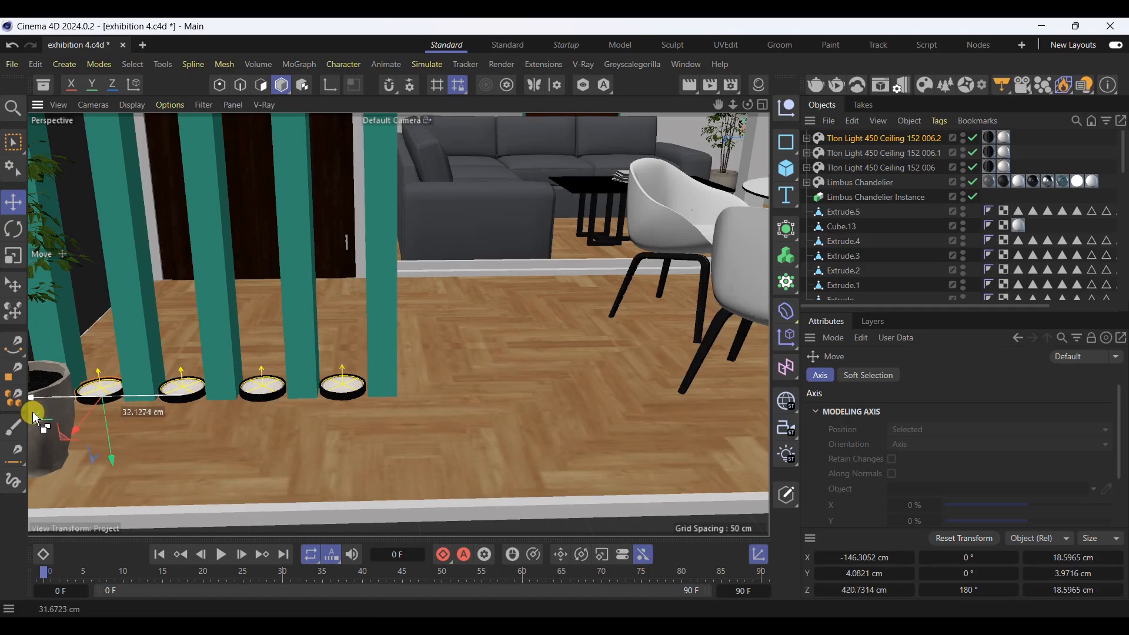
pyautogui.keyDown('ctrl'); pyautogui.moveTo(36, 419); pyautogui.dragTo(37, 418); pyautogui.keyUp('ctrl')
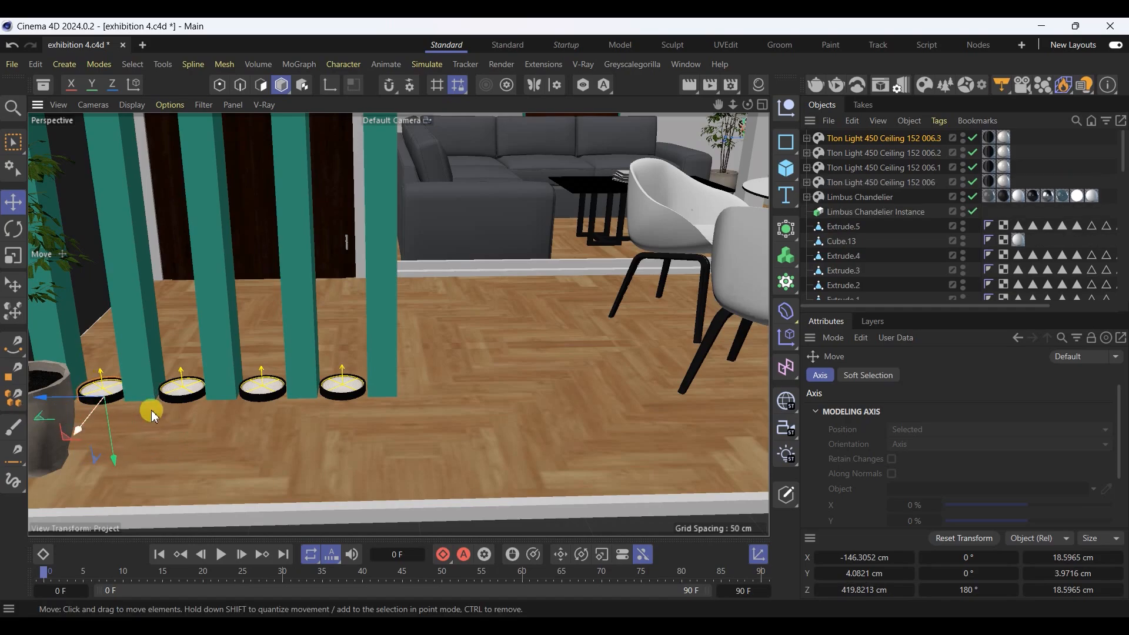
pyautogui.hotkey('ctrl', 's')
# Step: Expand the original Tlon light and its three copies in the object hierarchy to expose their light sources
pyautogui.click(884, 187)
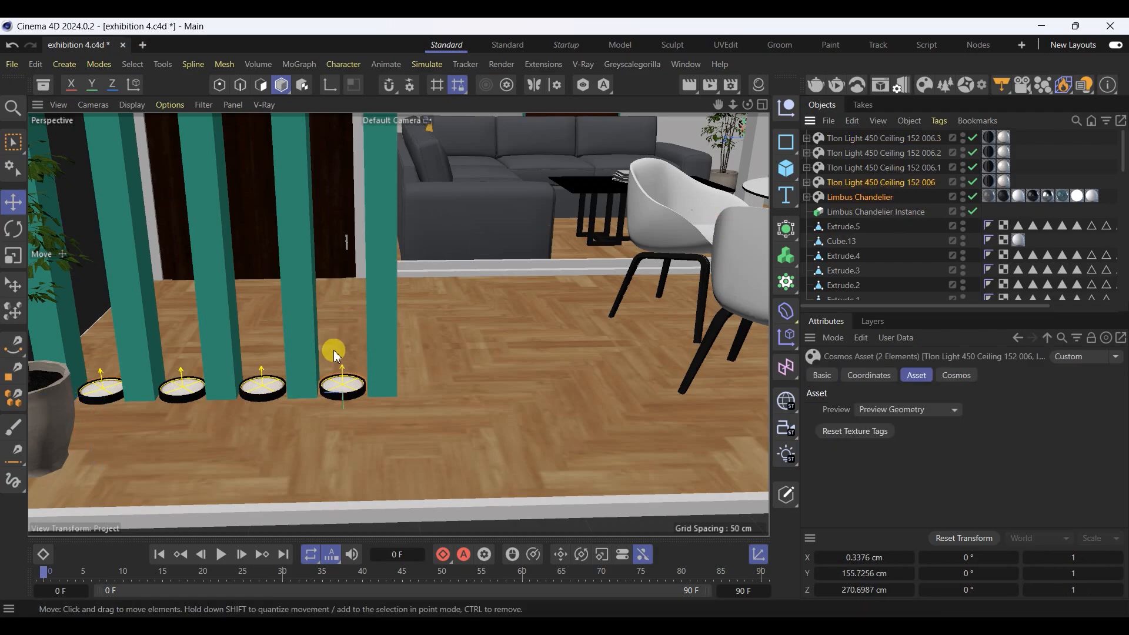
pyautogui.scroll(-2, 390, 450)
pyautogui.click(807, 182)
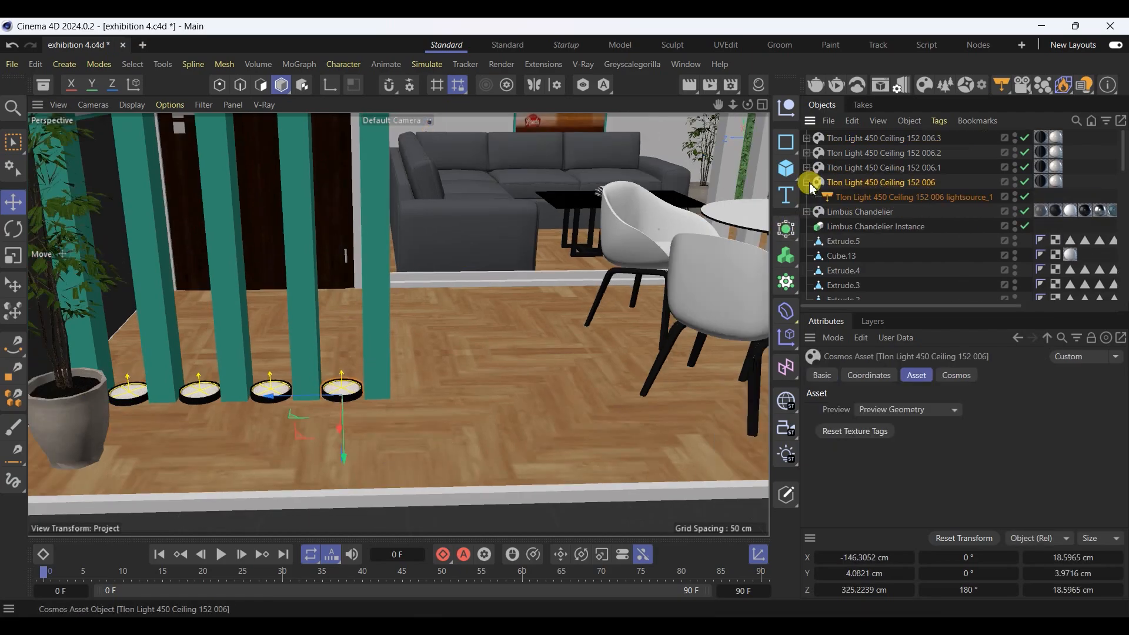
pyautogui.click(806, 168)
pyautogui.click(807, 153)
pyautogui.click(806, 138)
# Step: Set the four Tlon light sources together to 27% colour saturation, Watts units and an intensity of 20, and collapse their hierarchies
pyautogui.click(847, 153)
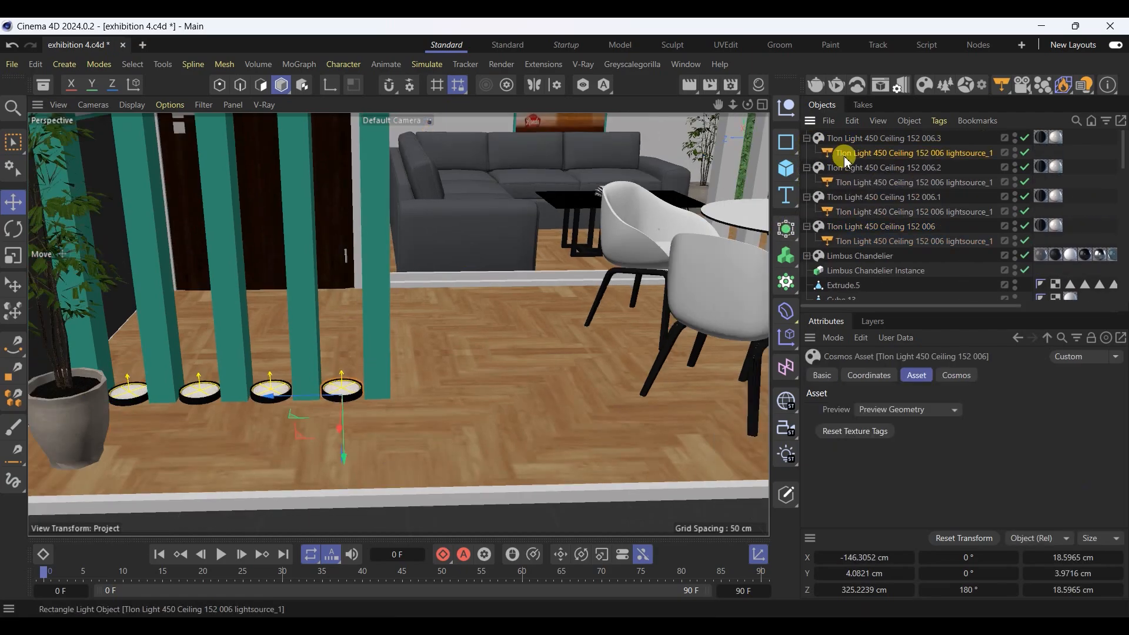
pyautogui.keyDown('ctrl'); pyautogui.click(846, 183); pyautogui.keyUp('ctrl')
pyautogui.keyDown('ctrl'); pyautogui.click(847, 211); pyautogui.keyUp('ctrl')
pyautogui.keyDown('ctrl'); pyautogui.click(856, 241); pyautogui.keyUp('ctrl')
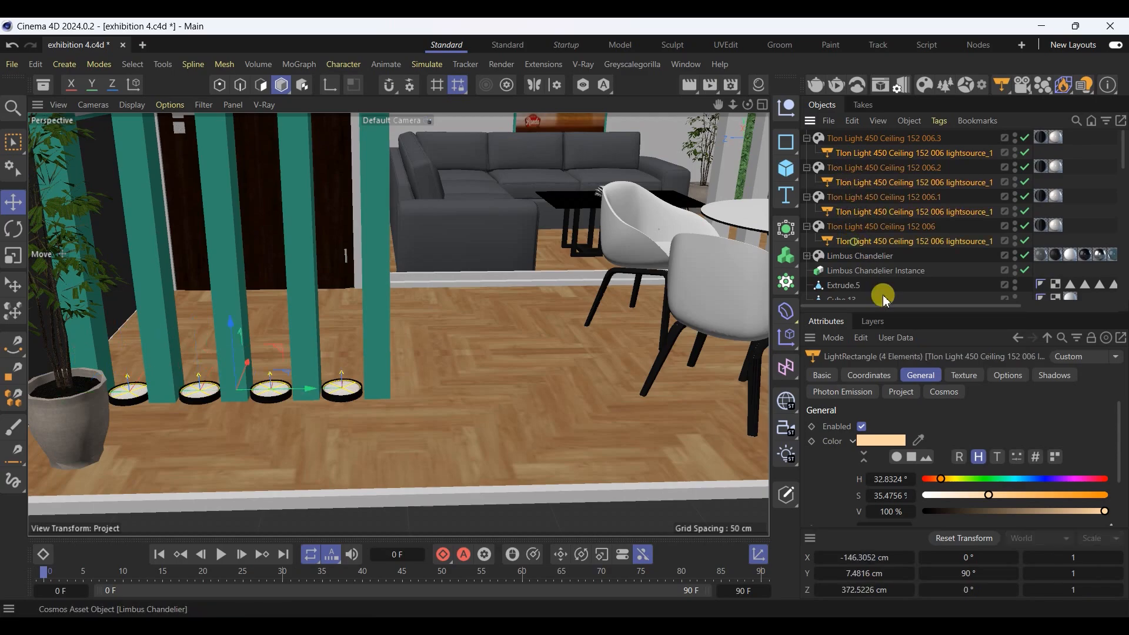
pyautogui.scroll(-3, 882, 501)
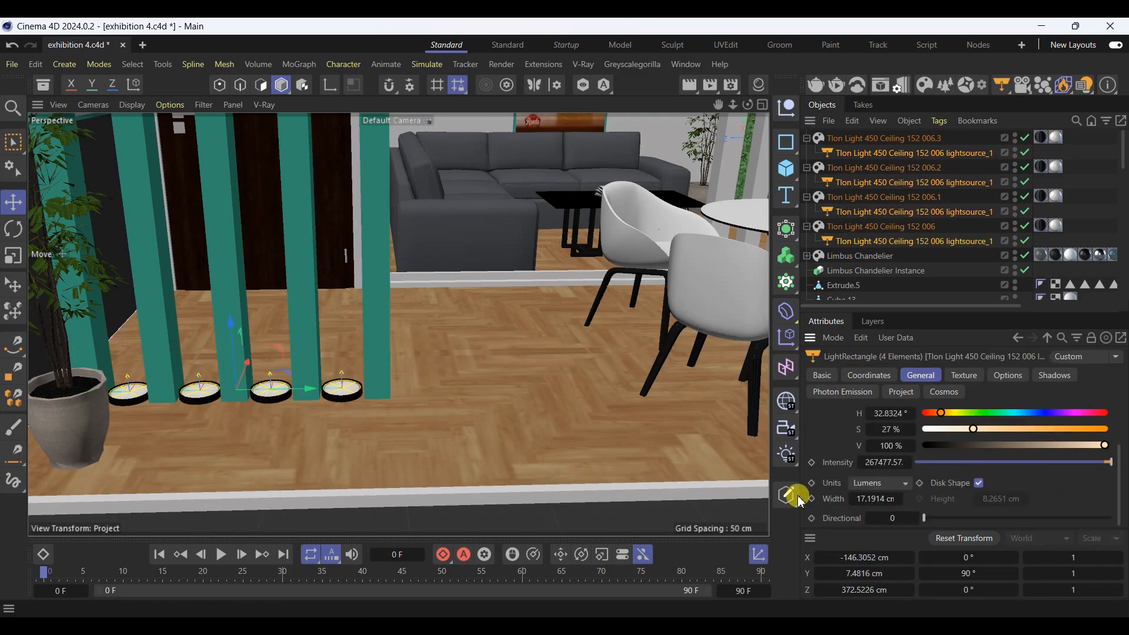
pyautogui.click(880, 482)
pyautogui.click(879, 551)
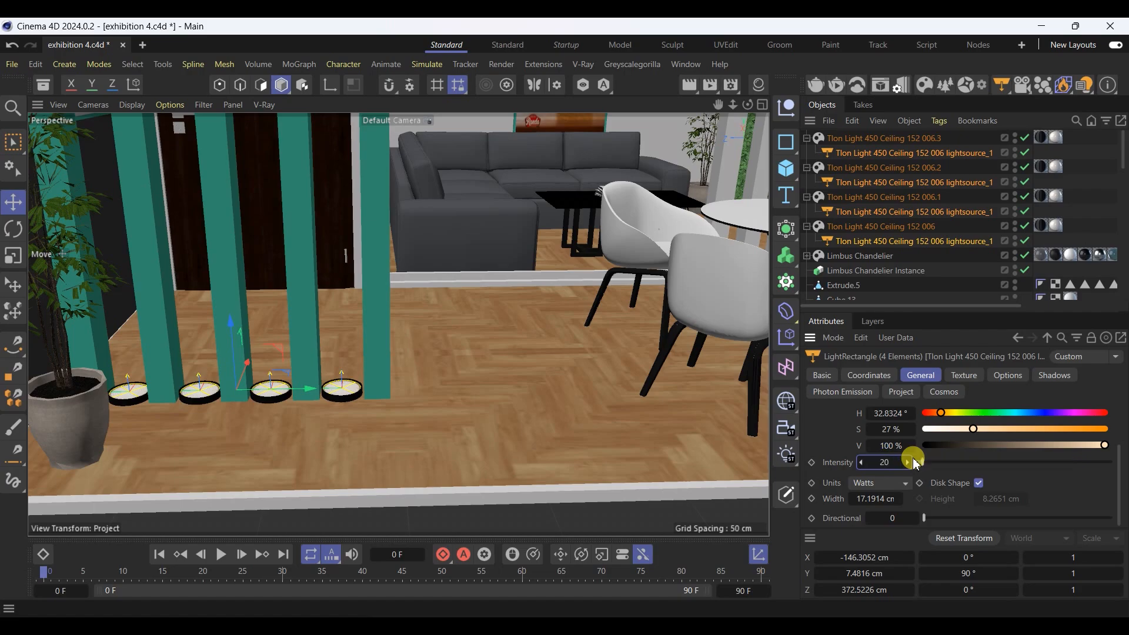
pyautogui.click(807, 138)
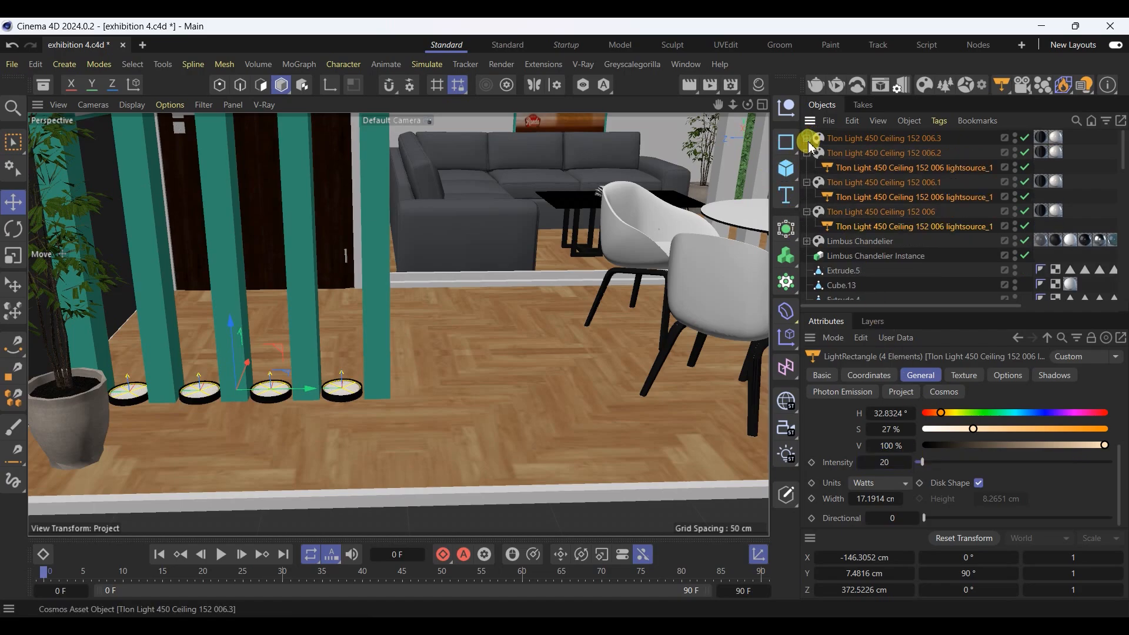
pyautogui.click(807, 153)
pyautogui.click(807, 167)
pyautogui.click(807, 182)
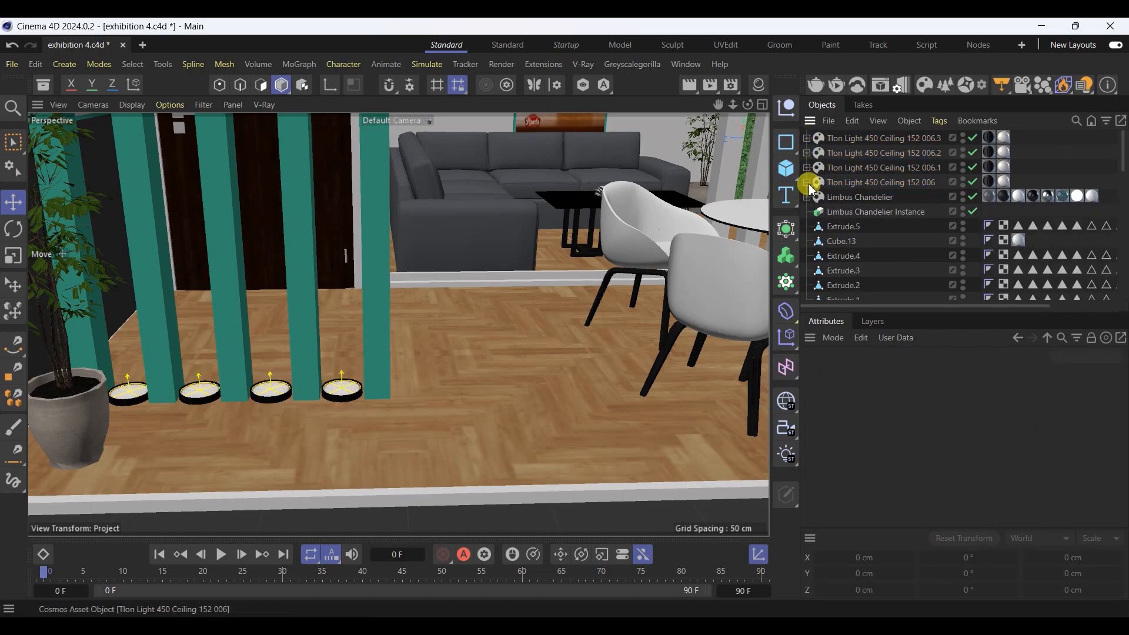
# Step: Frame the whole booth from the front at a low angle and save the project
pyautogui.scroll(-3, 276, 414)
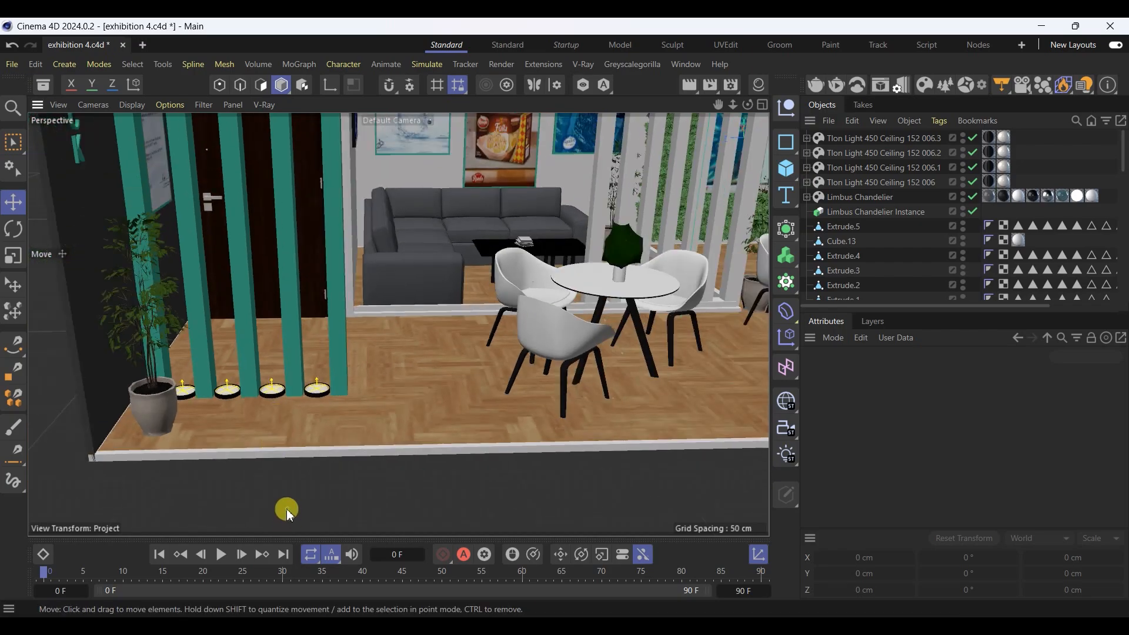
pyautogui.scroll(-1, 71, 479)
pyautogui.scroll(-1, 171, 466)
pyautogui.scroll(-2, 260, 335)
pyautogui.scroll(-1, 279, 321)
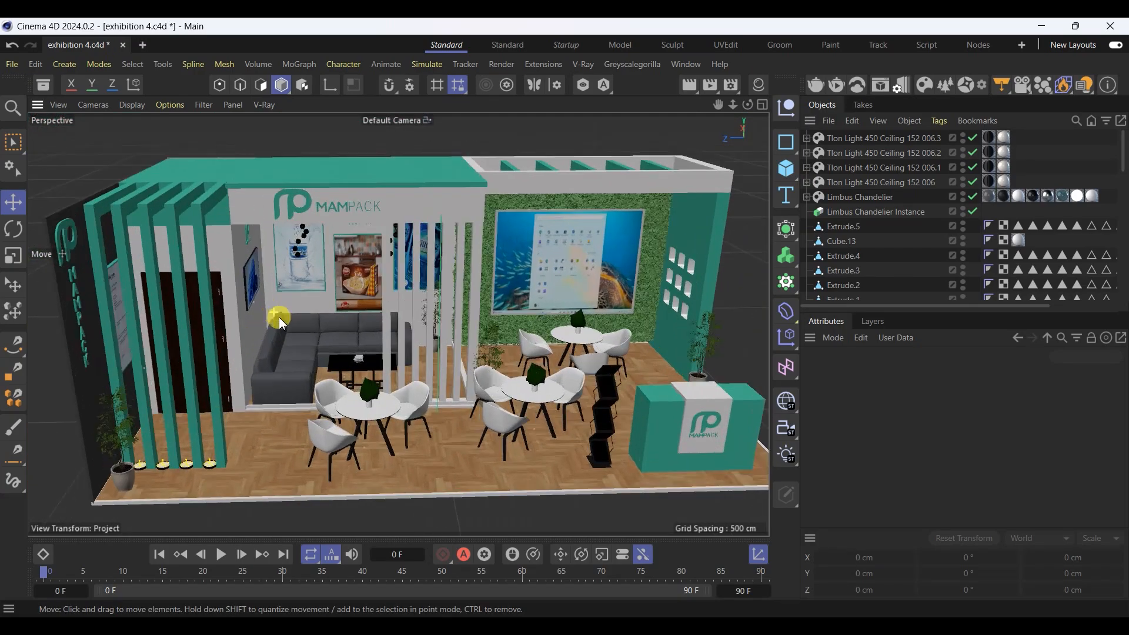
pyautogui.scroll(2, 370, 344)
pyautogui.keyDown('alt'); pyautogui.moveTo(401, 424); pyautogui.dragTo(363, 386); pyautogui.keyUp('alt')
pyautogui.scroll(-1, 247, 327)
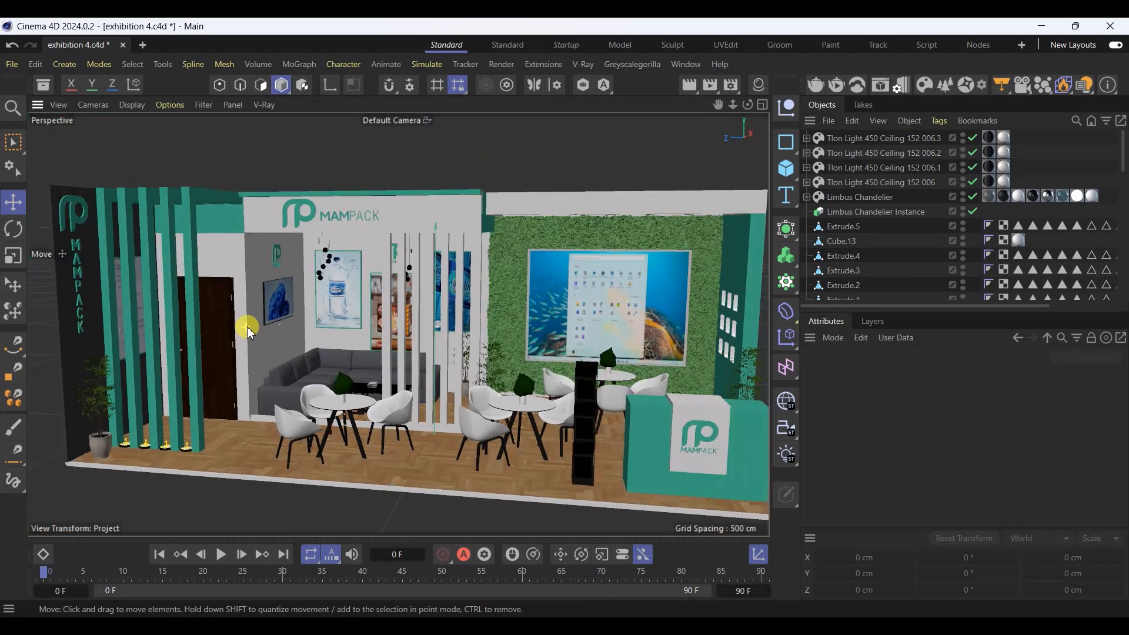
pyautogui.scroll(2, 449, 374)
pyautogui.keyDown('alt'); pyautogui.moveTo(525, 425); pyautogui.dragTo(548, 401); pyautogui.keyUp('alt')
pyautogui.hotkey('ctrl', 's')
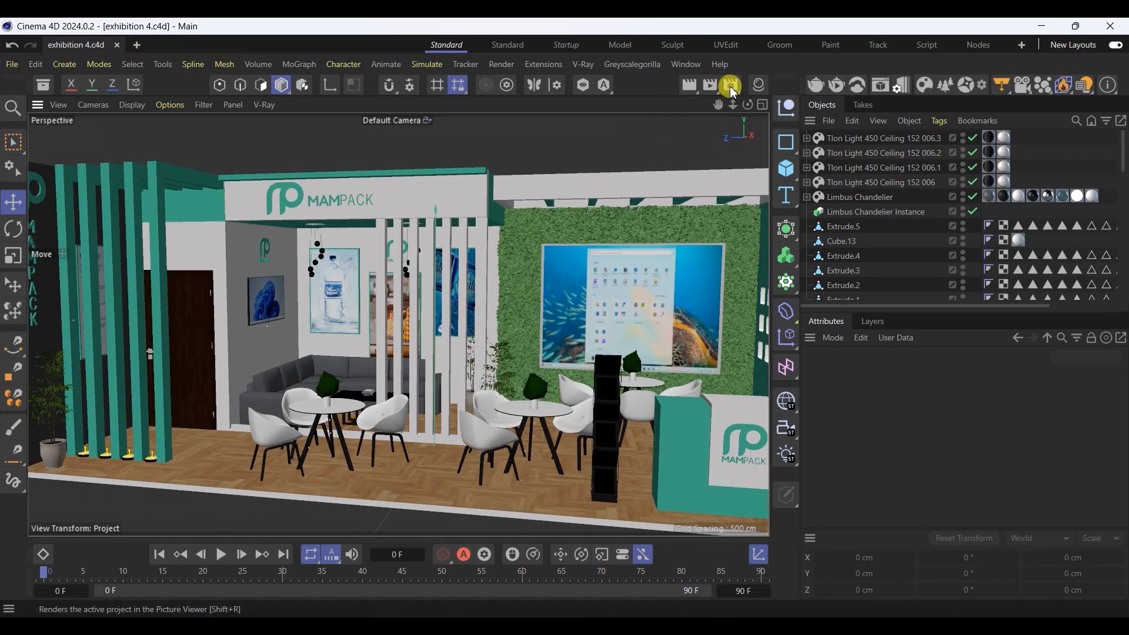
# Step: Add a V-Ray physical camera from the current view and look through it
pyautogui.click(583, 64)
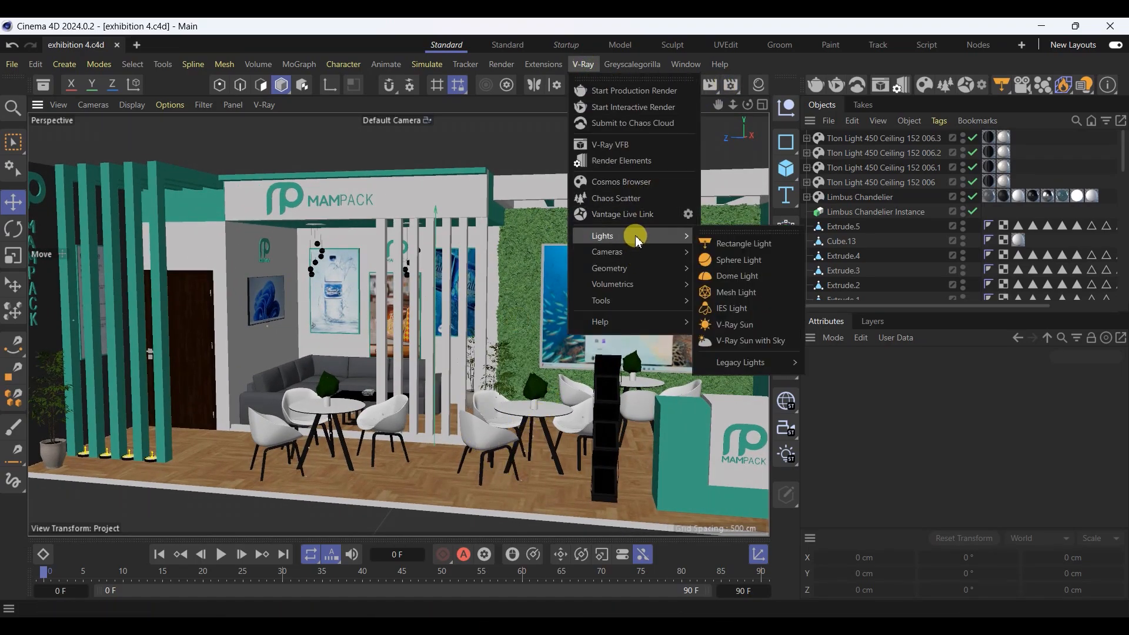
pyautogui.moveTo(638, 254)
pyautogui.click(743, 253)
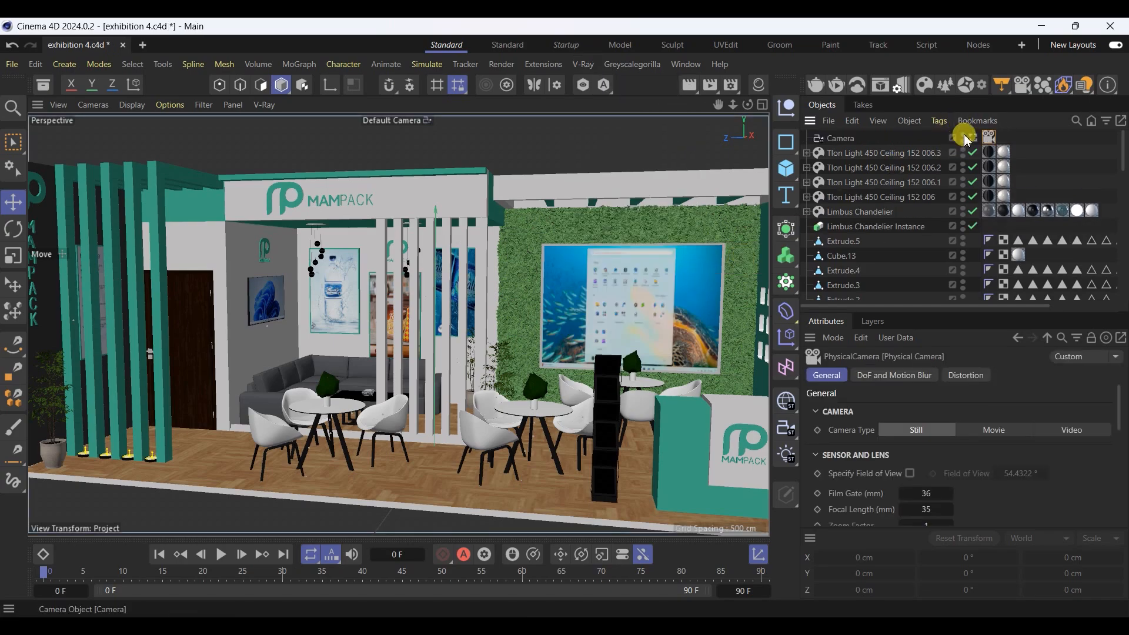
pyautogui.click(970, 139)
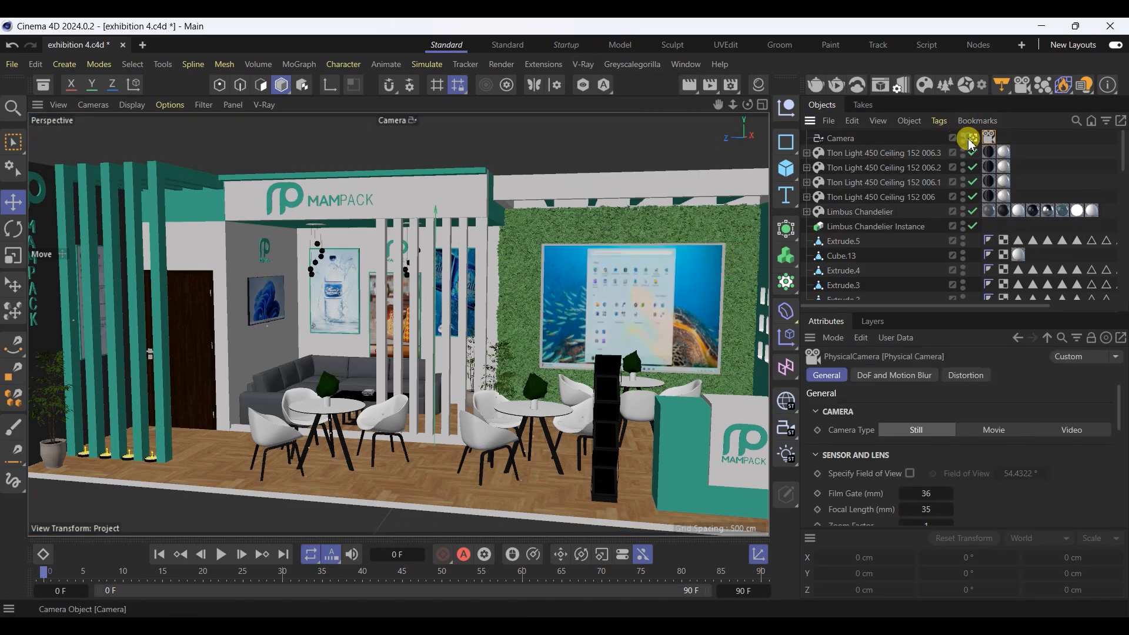
# Step: Add a 200 cm cube, make it editable and drop it onto the floor at 100 cm in Y
pyautogui.click(786, 169)
pyautogui.scroll(-3, 444, 412)
pyautogui.click(581, 65)
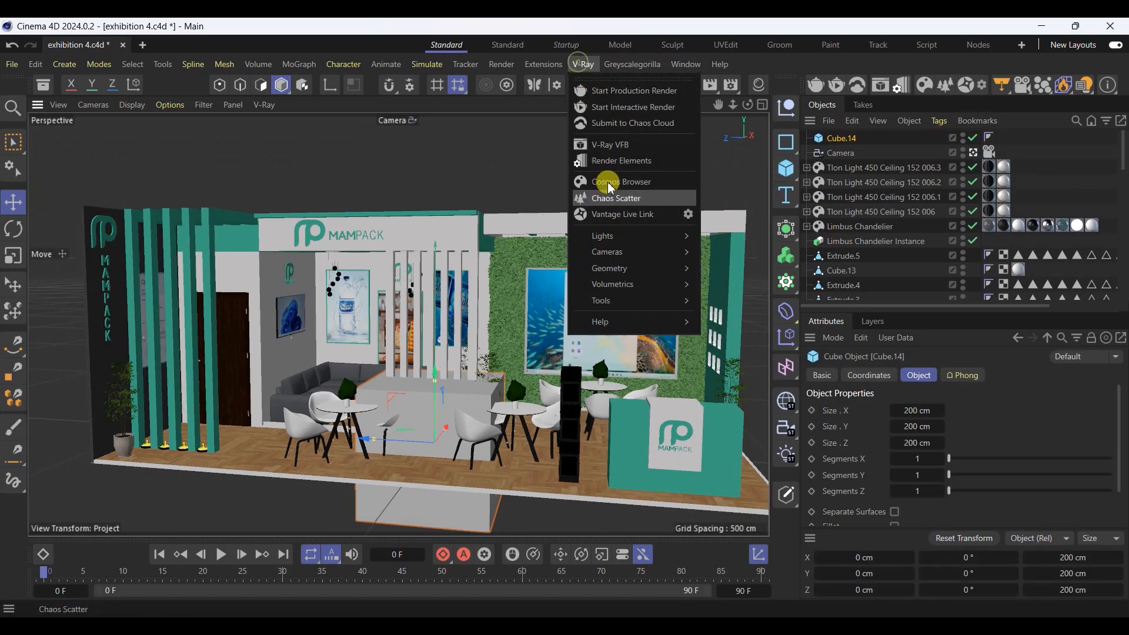
pyautogui.click(521, 23)
pyautogui.click(551, 70)
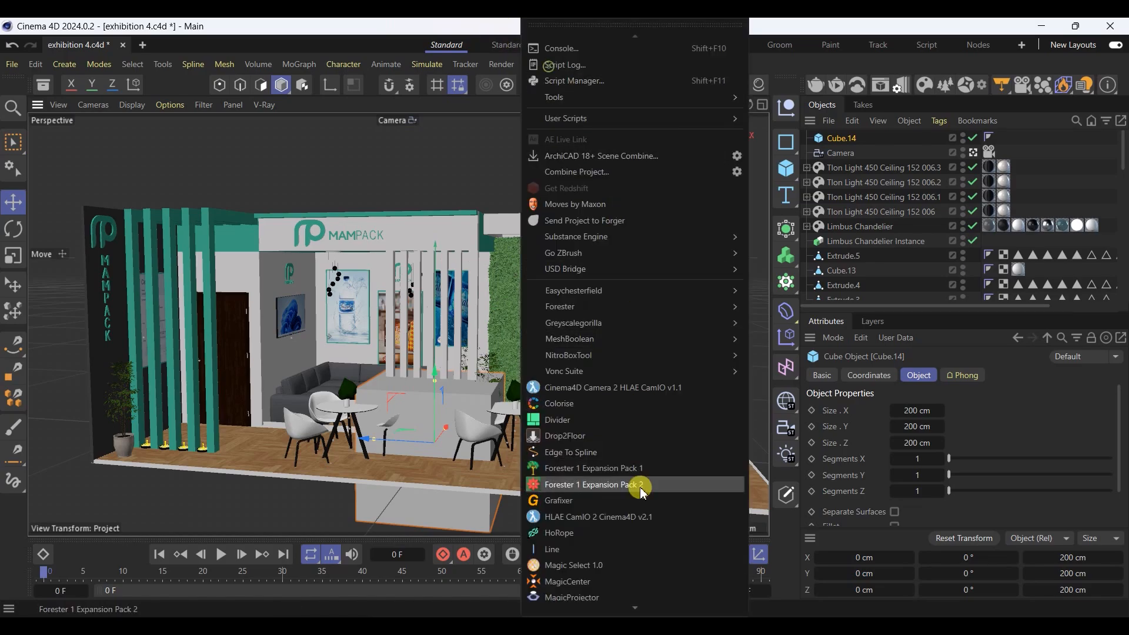
pyautogui.click(581, 537)
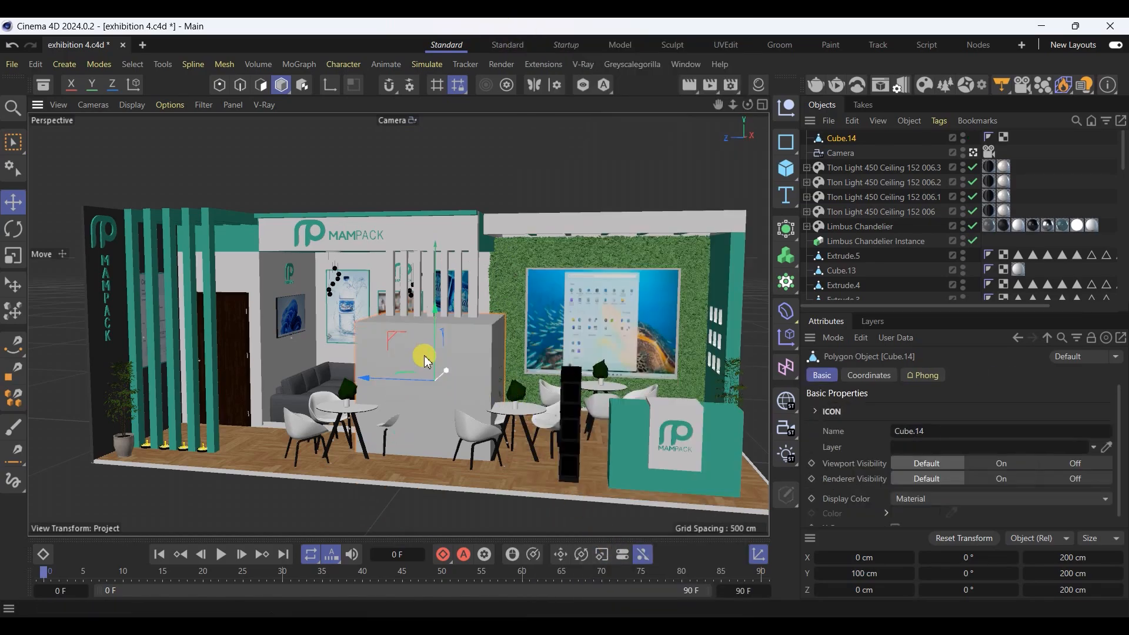
# Step: Raise the cube's four top points to about 398 cm in Y so it stands taller than the booth
pyautogui.click(13, 142)
pyautogui.click(219, 84)
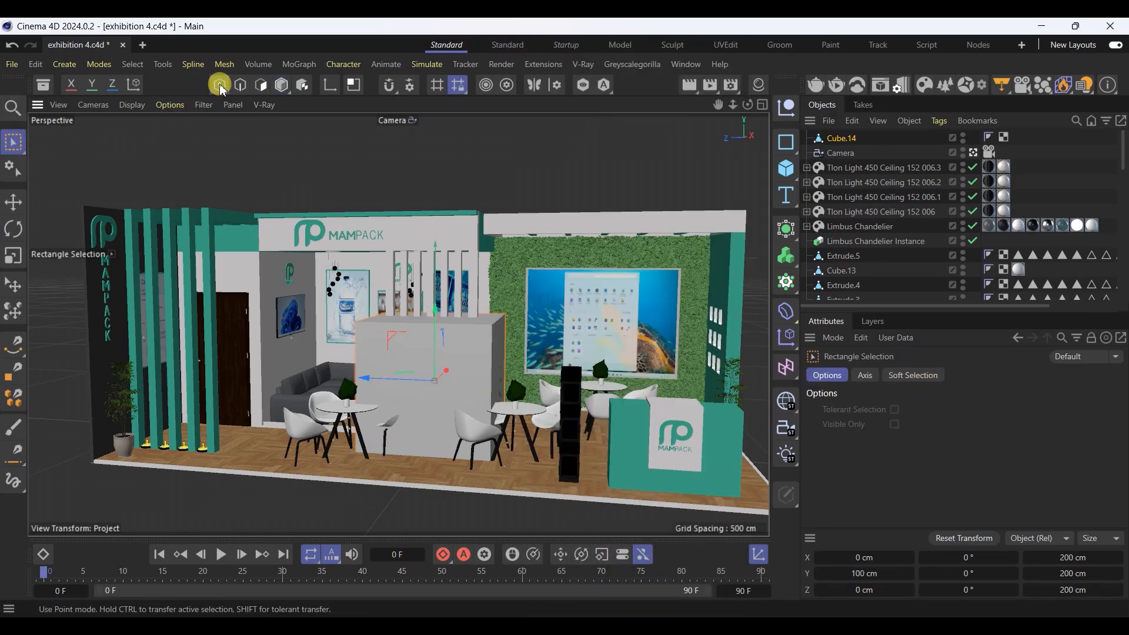
pyautogui.moveTo(601, 363); pyautogui.dragTo(249, 129)
pyautogui.moveTo(442, 251); pyautogui.dragTo(485, 247)
pyautogui.scroll(-3, 403, 404)
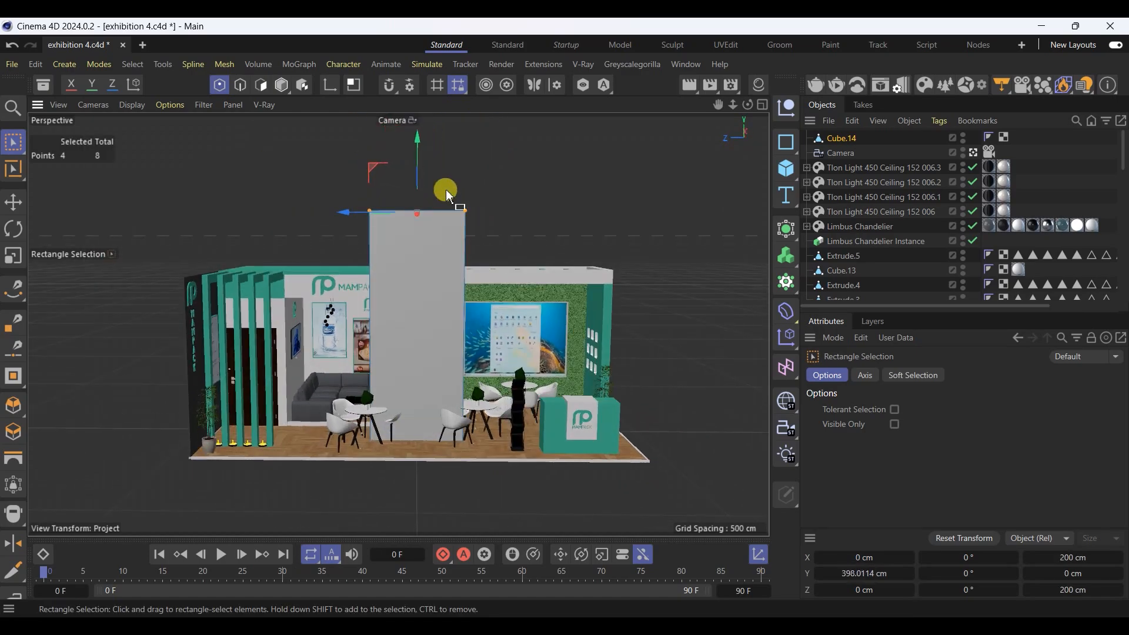
# Step: Pull the cube's end points outward along Z on both sides past the booth, to about 1126 cm in total length
pyautogui.moveTo(442, 172); pyautogui.dragTo(523, 360)
pyautogui.moveTo(426, 335); pyautogui.dragTo(600, 330)
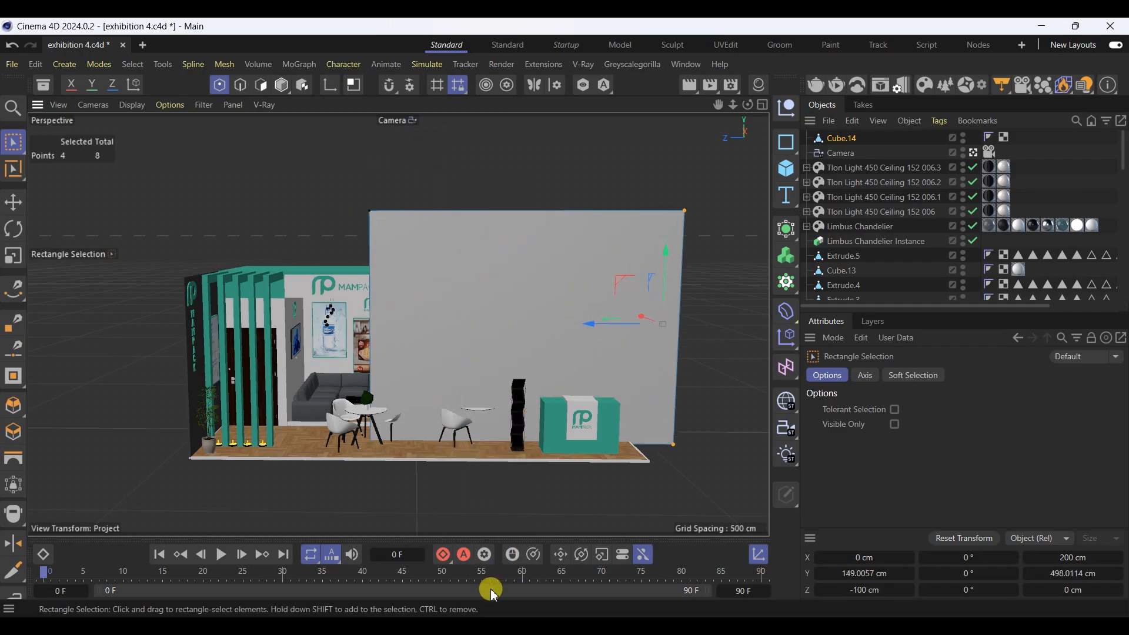
pyautogui.moveTo(462, 523); pyautogui.dragTo(308, 213)
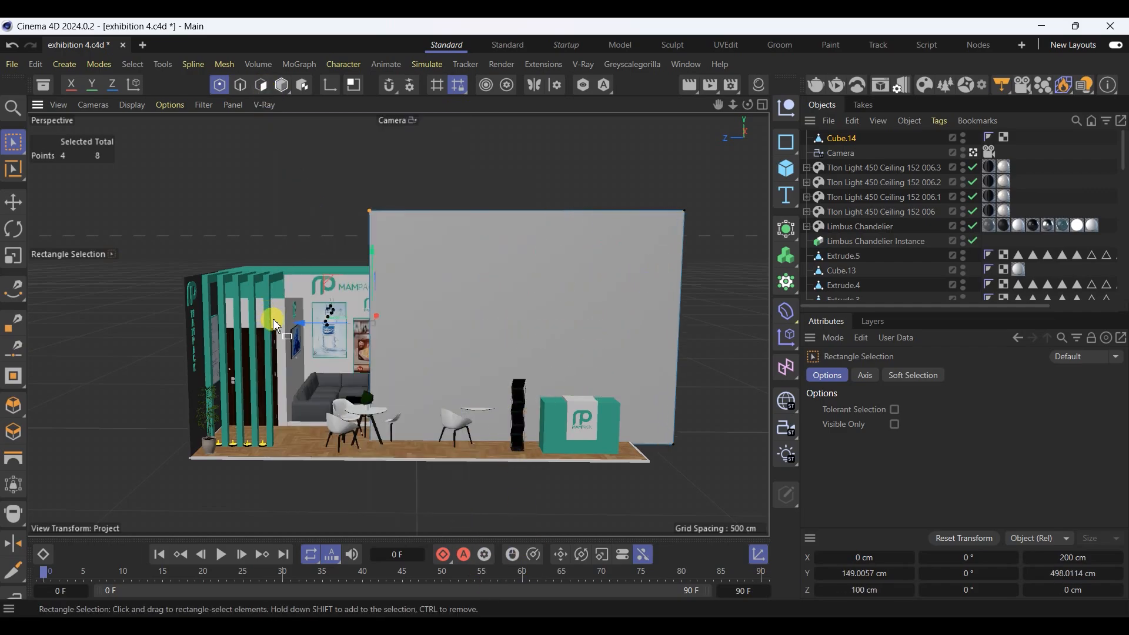
pyautogui.moveTo(277, 325); pyautogui.dragTo(42, 323)
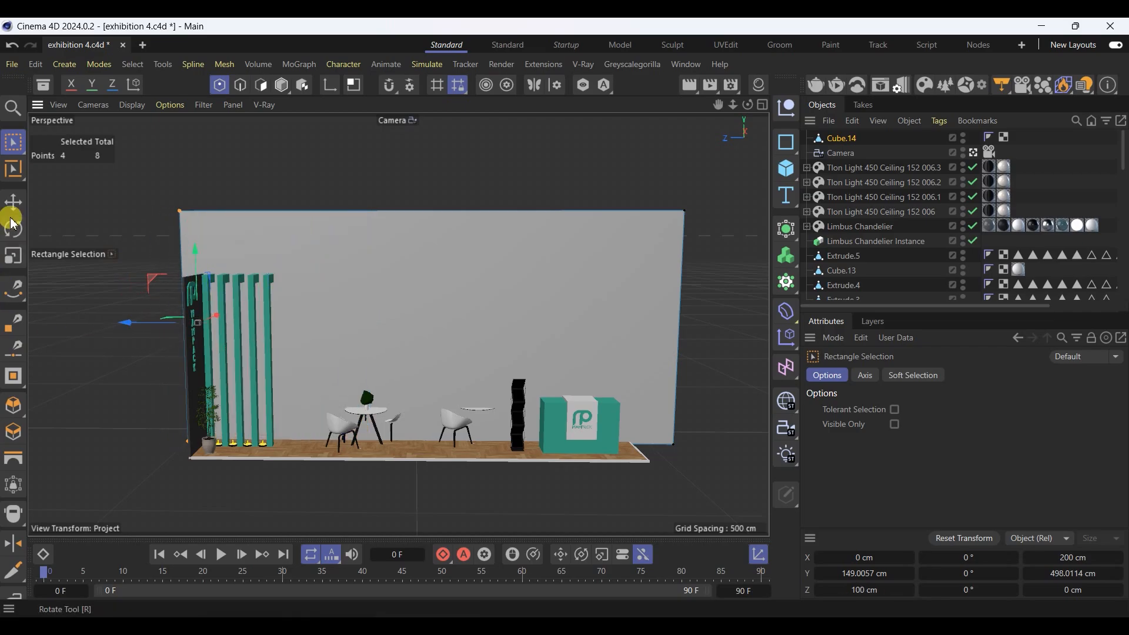
pyautogui.click(13, 203)
pyautogui.moveTo(122, 323); pyautogui.dragTo(87, 324)
pyautogui.click(281, 87)
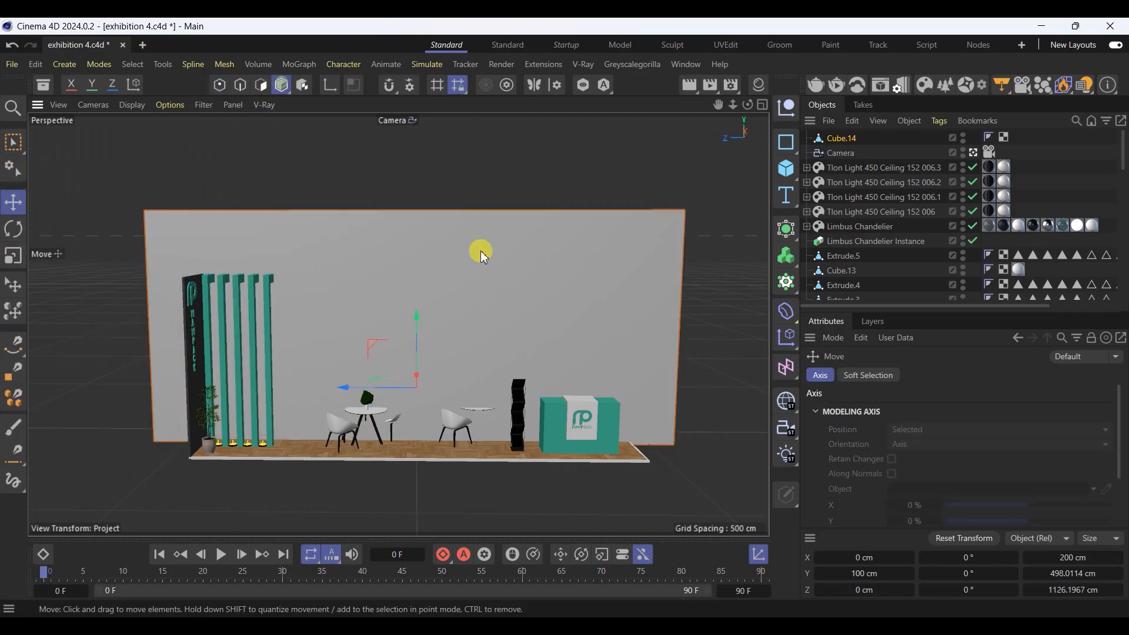
# Step: Scale the cube along X to about 913 cm so that it encloses the booth's depth
pyautogui.keyDown('alt'); pyautogui.moveTo(478, 252); pyautogui.dragTo(189, 285); pyautogui.keyUp('alt')
pyautogui.click(13, 263)
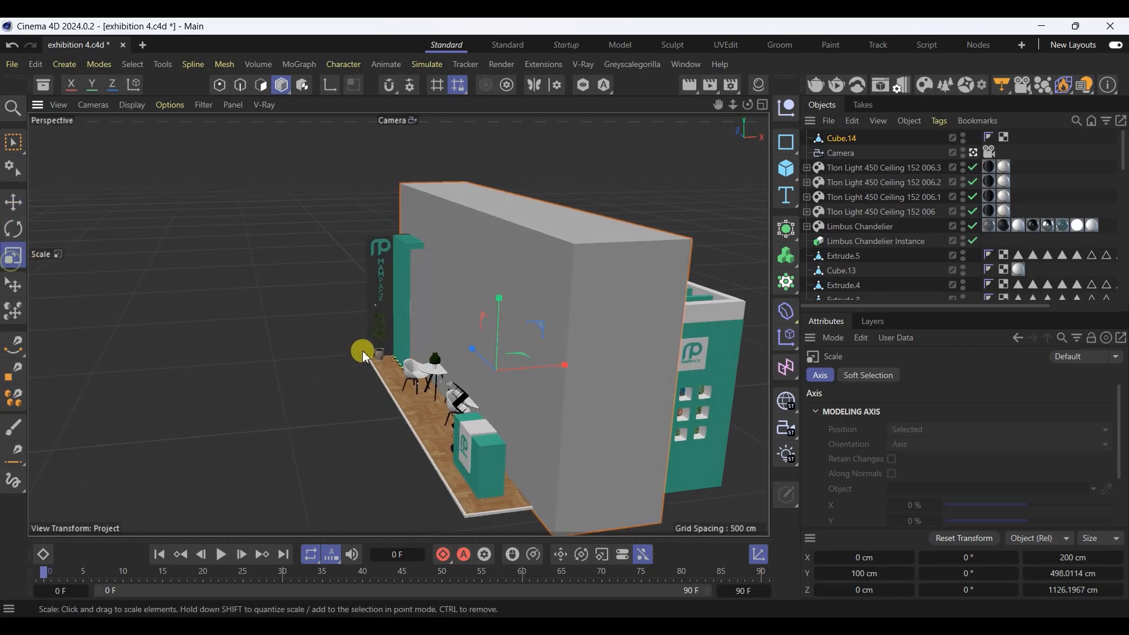
pyautogui.moveTo(549, 365); pyautogui.dragTo(812, 347)
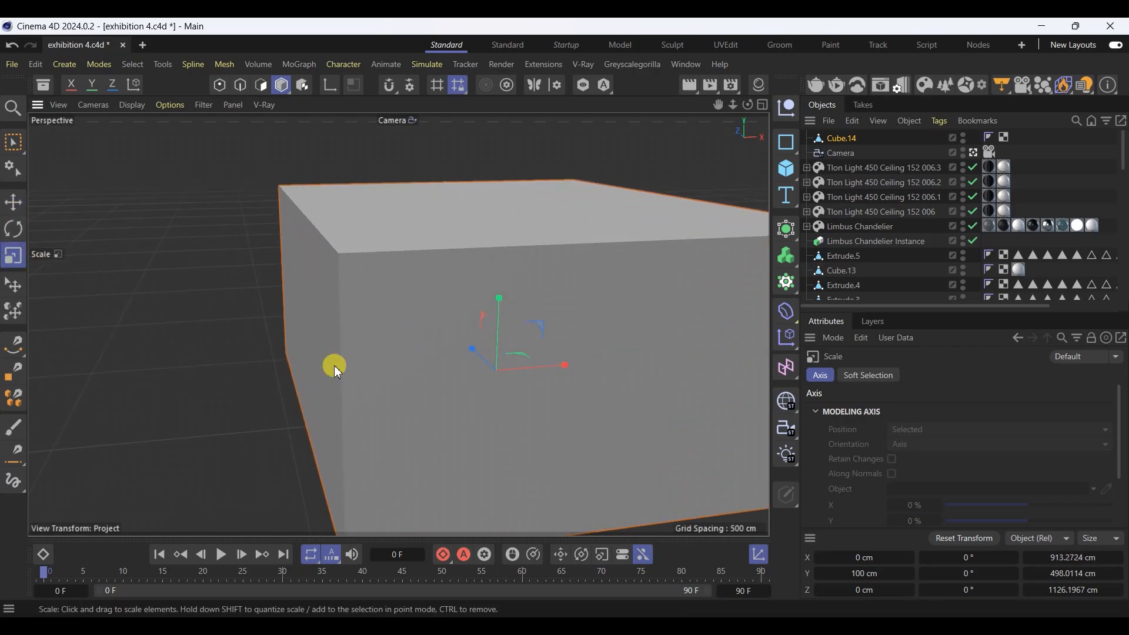
# Step: Delete the cube's front and top polygons to leave a floor and three walls around the booth
pyautogui.keyDown('alt'); pyautogui.moveTo(323, 255); pyautogui.dragTo(491, 250); pyautogui.keyUp('alt')
pyautogui.click(262, 86)
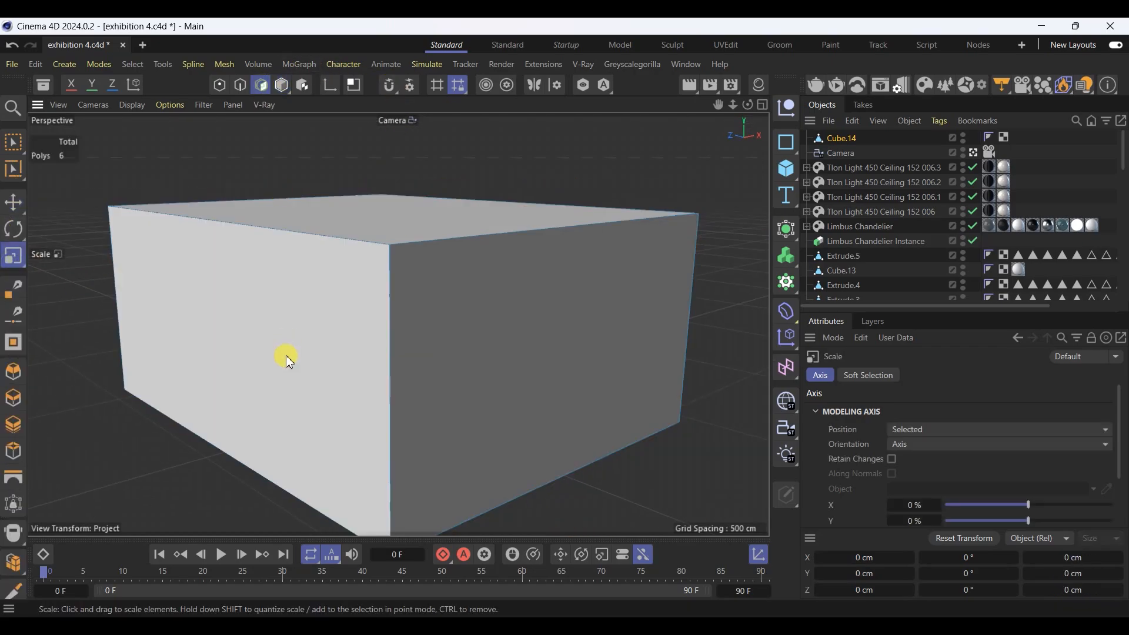
pyautogui.click(284, 365)
pyautogui.press('Delete')
pyautogui.click(403, 226)
pyautogui.press('Delete')
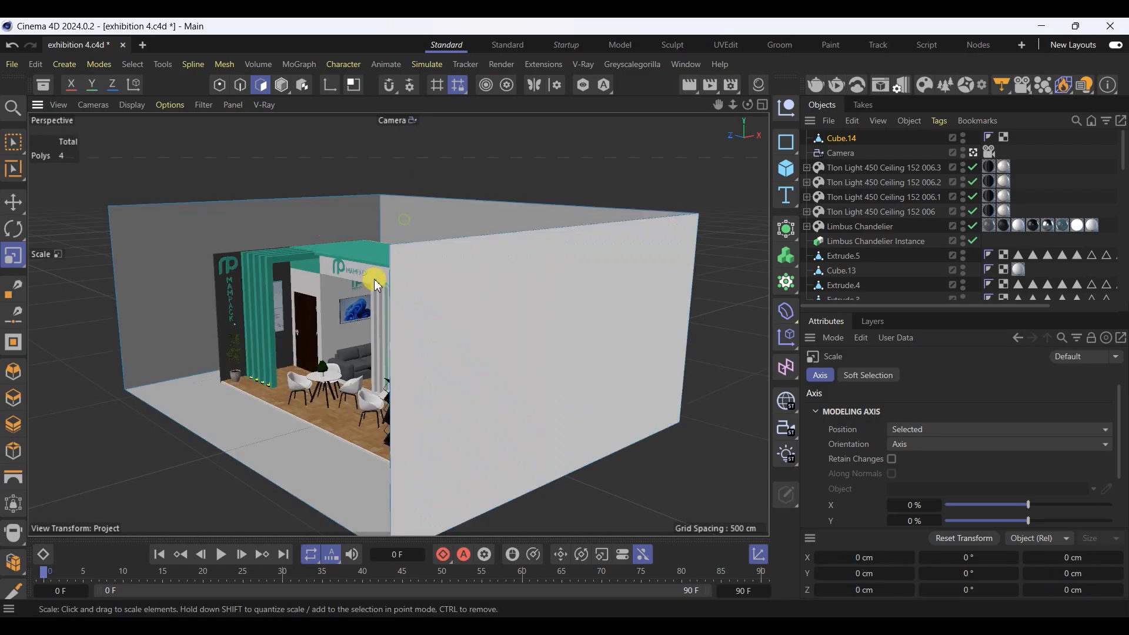
pyautogui.moveTo(346, 315); pyautogui.dragTo(351, 211)
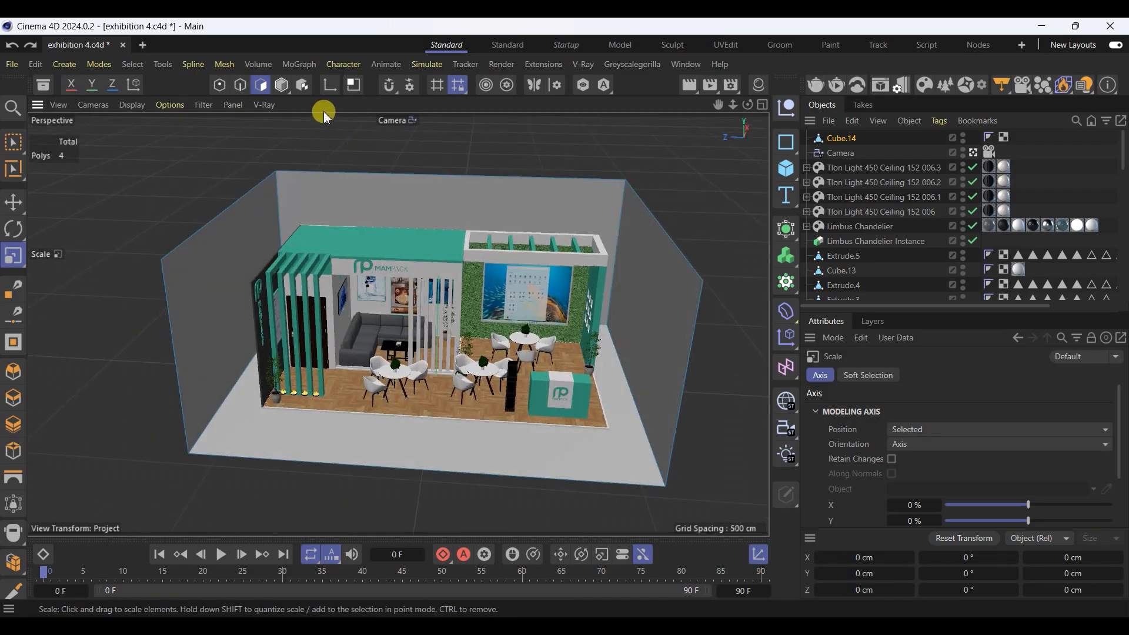
# Step: Scale the surrounding room to about 2312 cm in Z and 1672 cm in X, and save the project
pyautogui.click(281, 86)
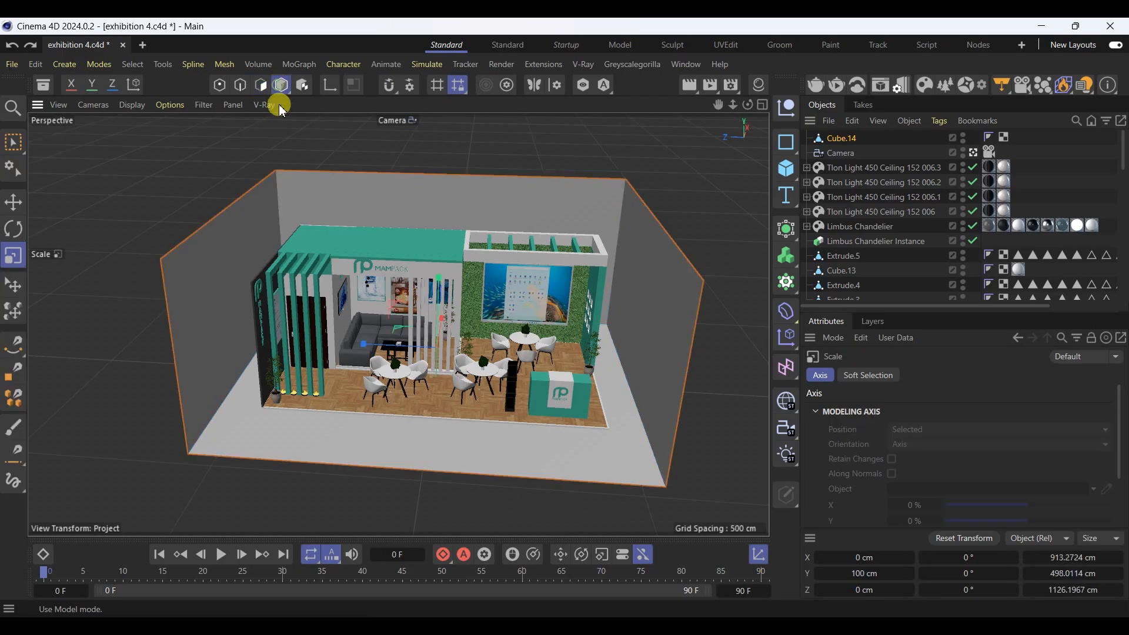
pyautogui.click(25, 198)
pyautogui.moveTo(362, 345); pyautogui.dragTo(288, 357)
pyautogui.scroll(4, 433, 361)
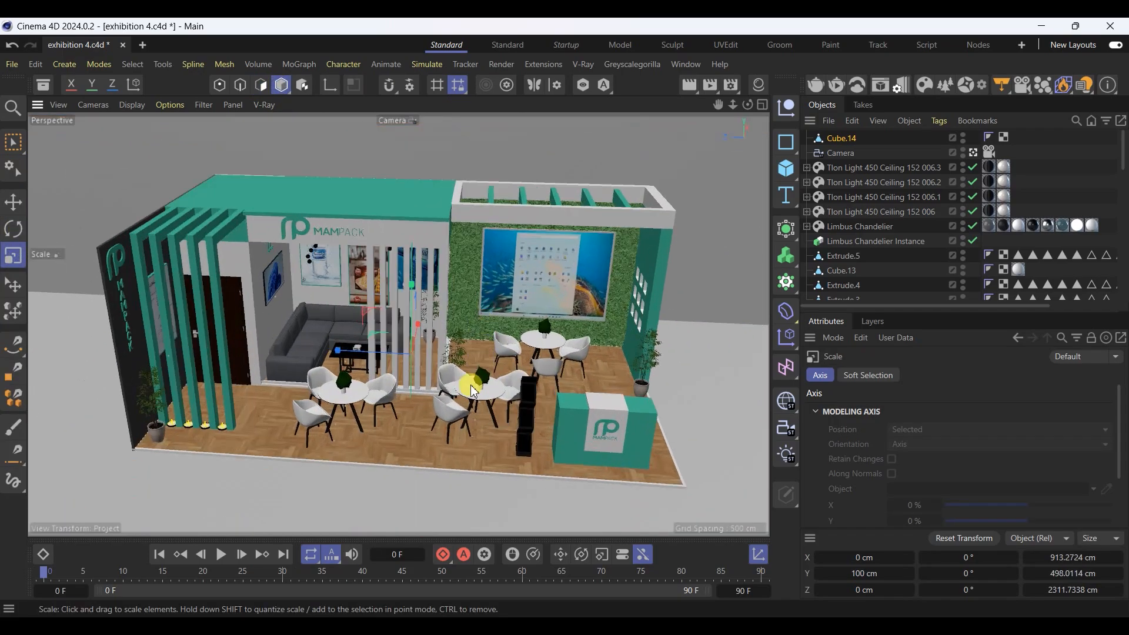
pyautogui.keyDown('alt'); pyautogui.moveTo(410, 355); pyautogui.dragTo(384, 356); pyautogui.keyUp('alt')
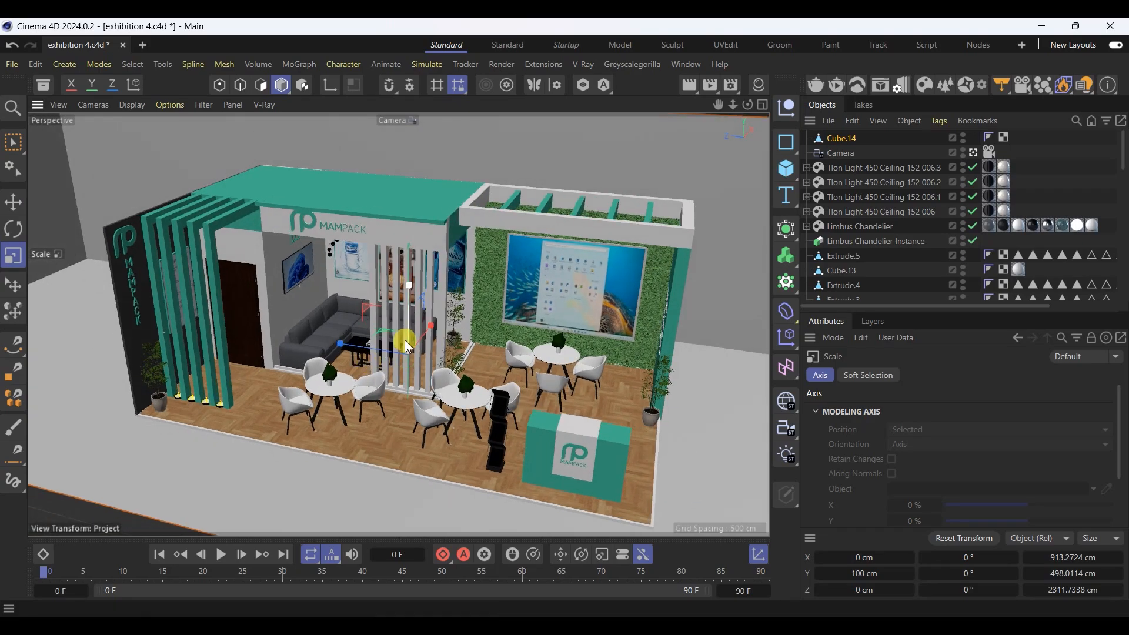
pyautogui.moveTo(431, 325); pyautogui.dragTo(453, 302)
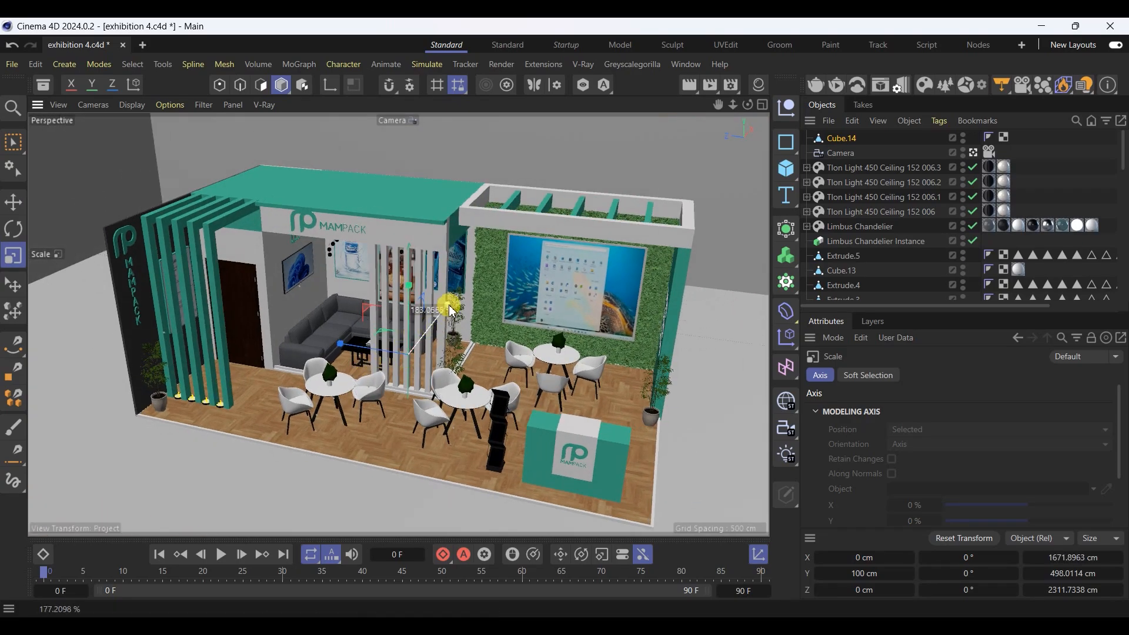
pyautogui.hotkey('ctrl', 's')
pyautogui.press('e')
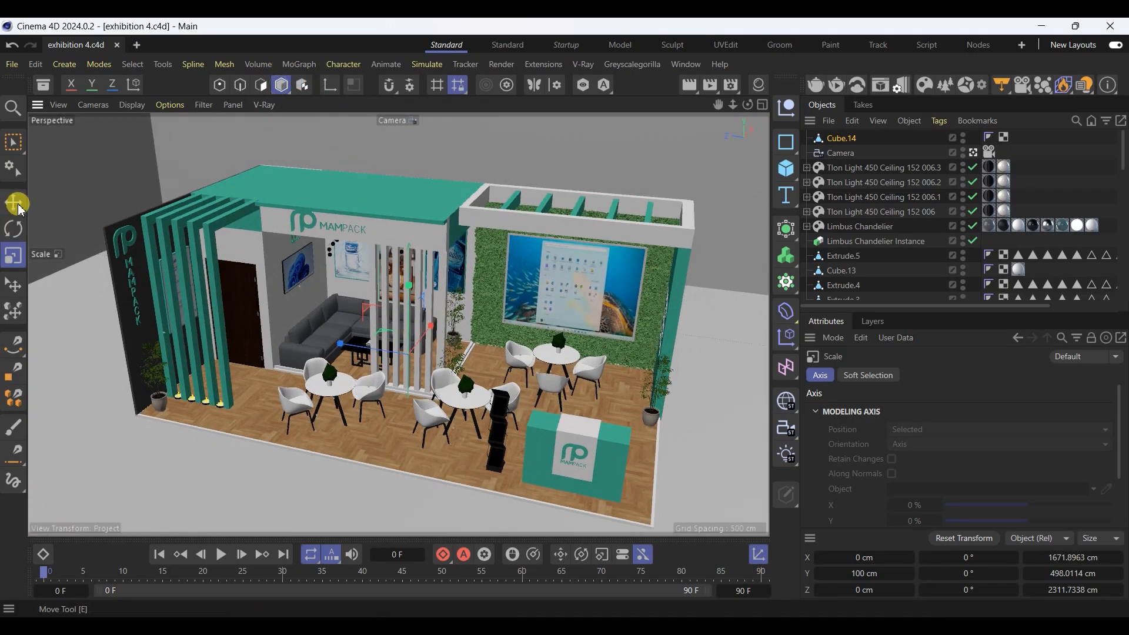
pyautogui.scroll(-2, 292, 351)
pyautogui.scroll(3, 497, 469)
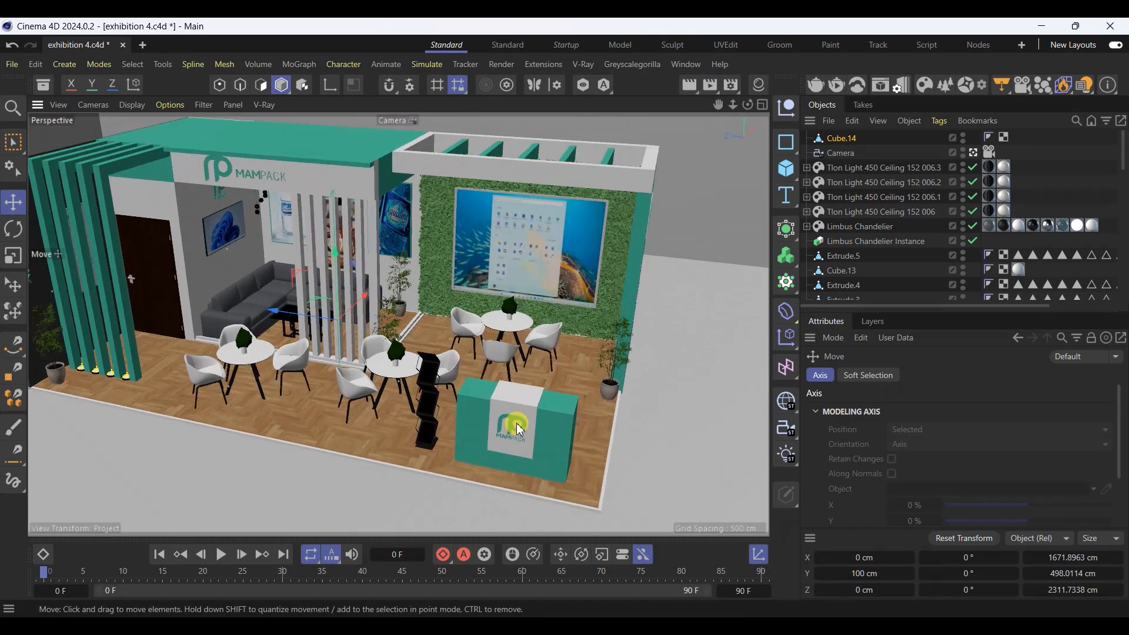
# Step: Frame the whole booth from a lower frontal angle through the active camera, and save the project
pyautogui.keyDown('alt'); pyautogui.moveTo(367, 470); pyautogui.dragTo(367, 448); pyautogui.keyUp('alt')
pyautogui.moveTo(718, 104); pyautogui.dragTo(772, 115)
pyautogui.scroll(1, 421, 378)
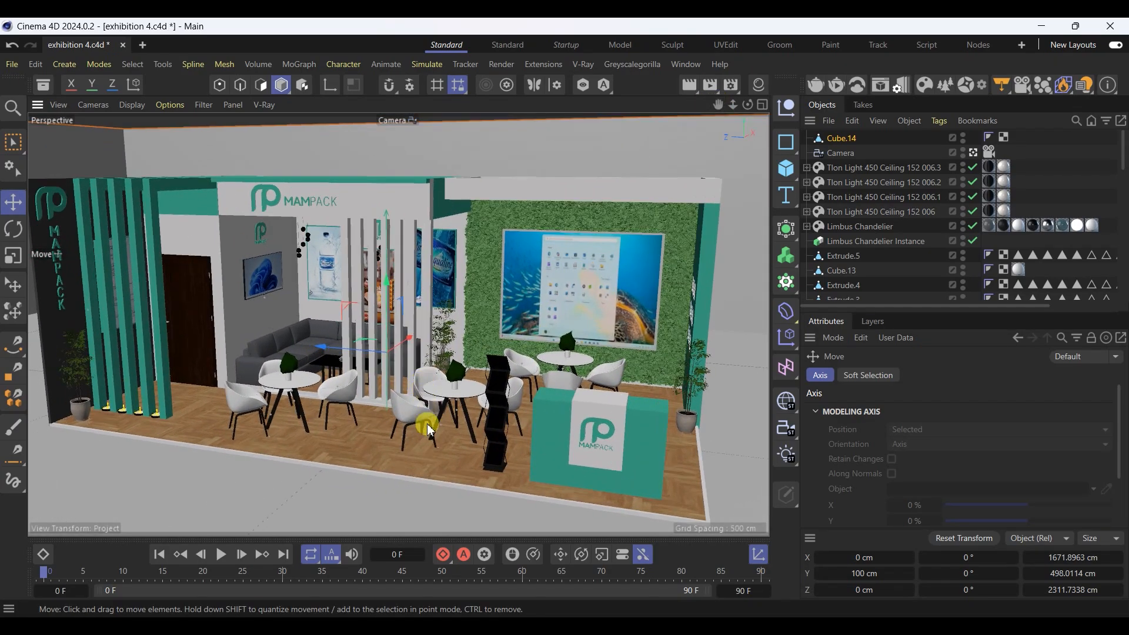
pyautogui.keyDown('alt'); pyautogui.moveTo(419, 429); pyautogui.dragTo(410, 422); pyautogui.keyUp('alt')
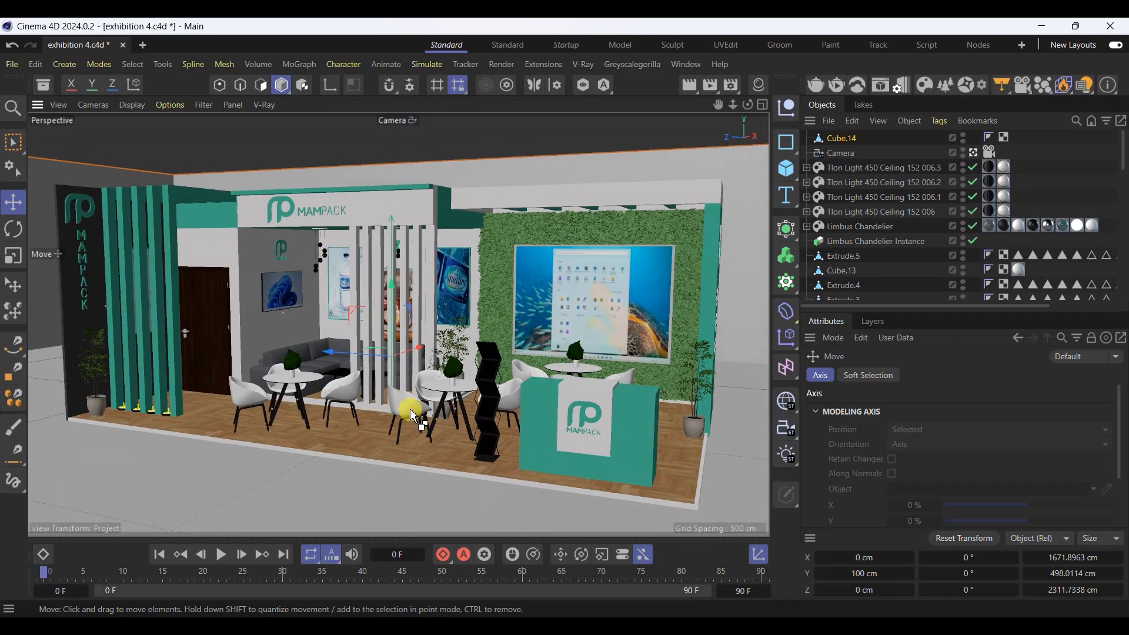
pyautogui.hotkey('ctrl', 's')
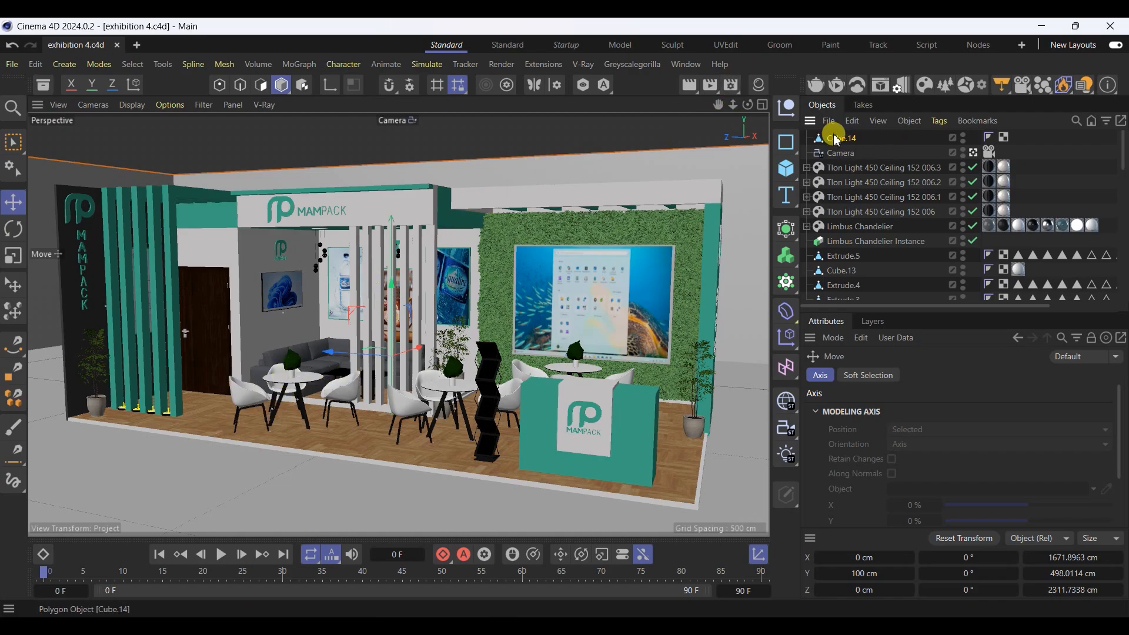
# Step: Move the camera above Cube.14 in the object hierarchy and add a V-Ray Dome Light to the scene
pyautogui.click(840, 154)
pyautogui.moveTo(842, 158); pyautogui.dragTo(839, 132)
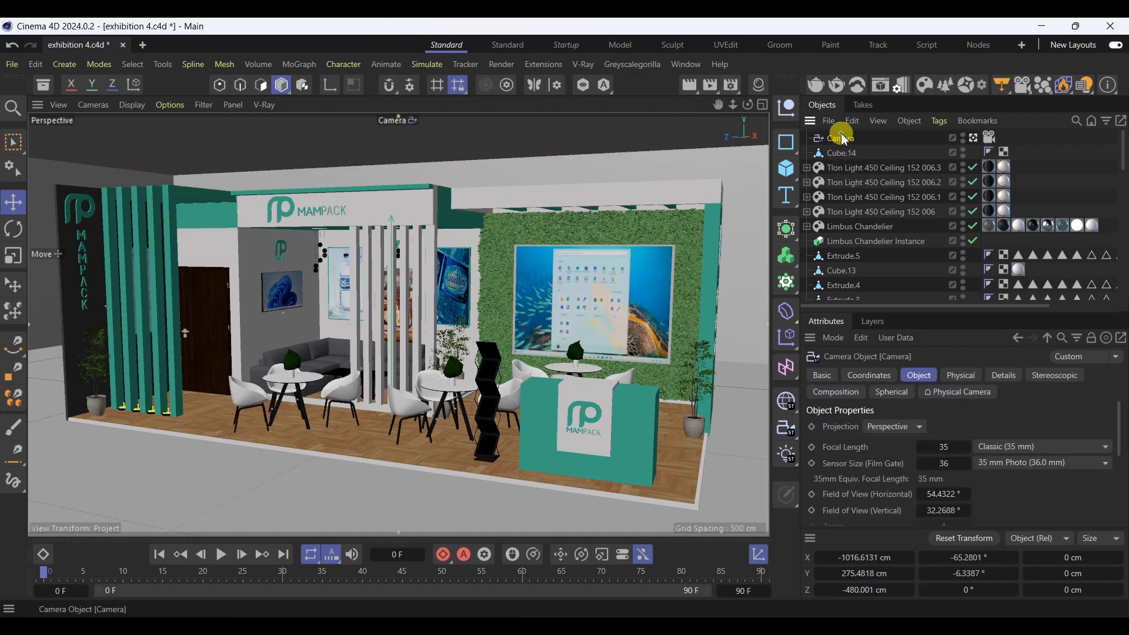
pyautogui.click(591, 66)
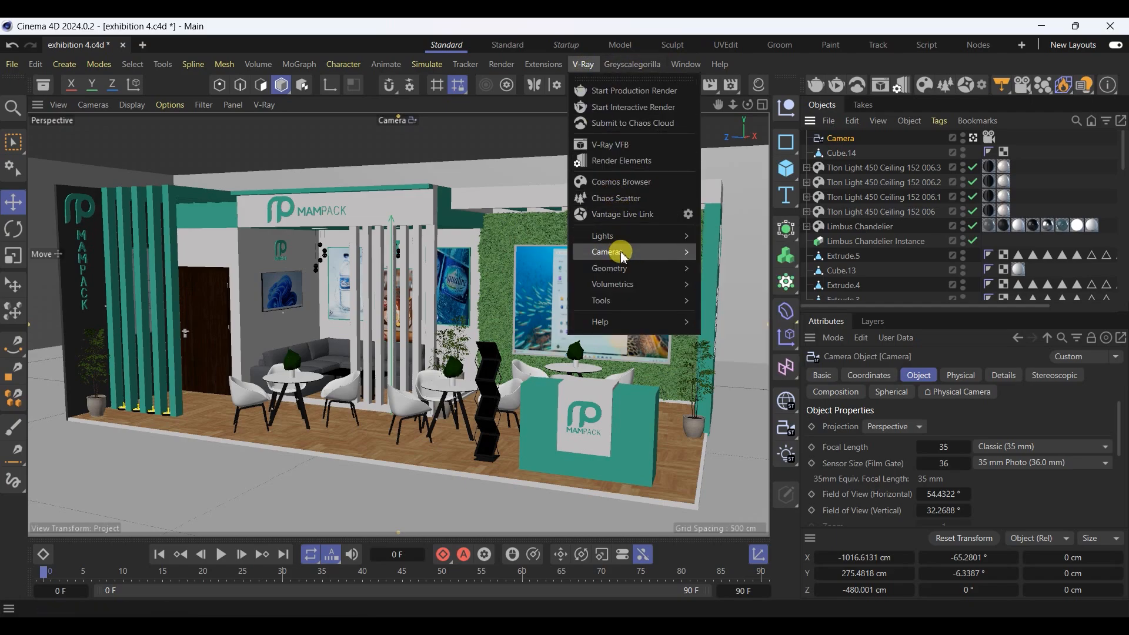
pyautogui.moveTo(665, 238)
pyautogui.click(737, 276)
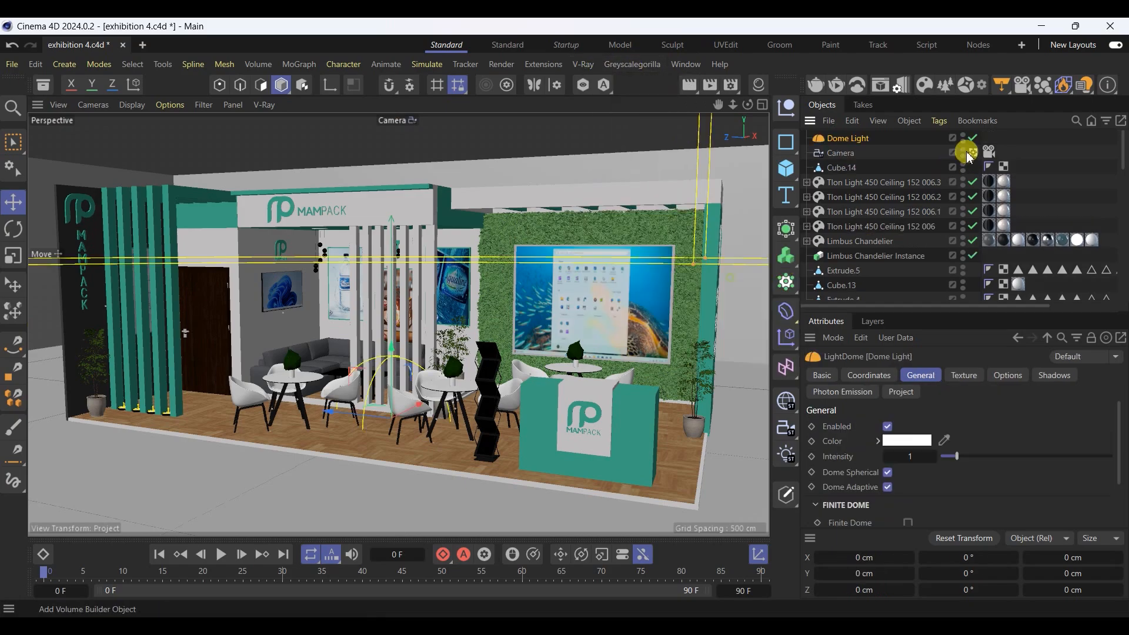
# Step: Enable Use Texture on the dome light and assign a VRayBitmap shader as its dome texture
pyautogui.click(959, 379)
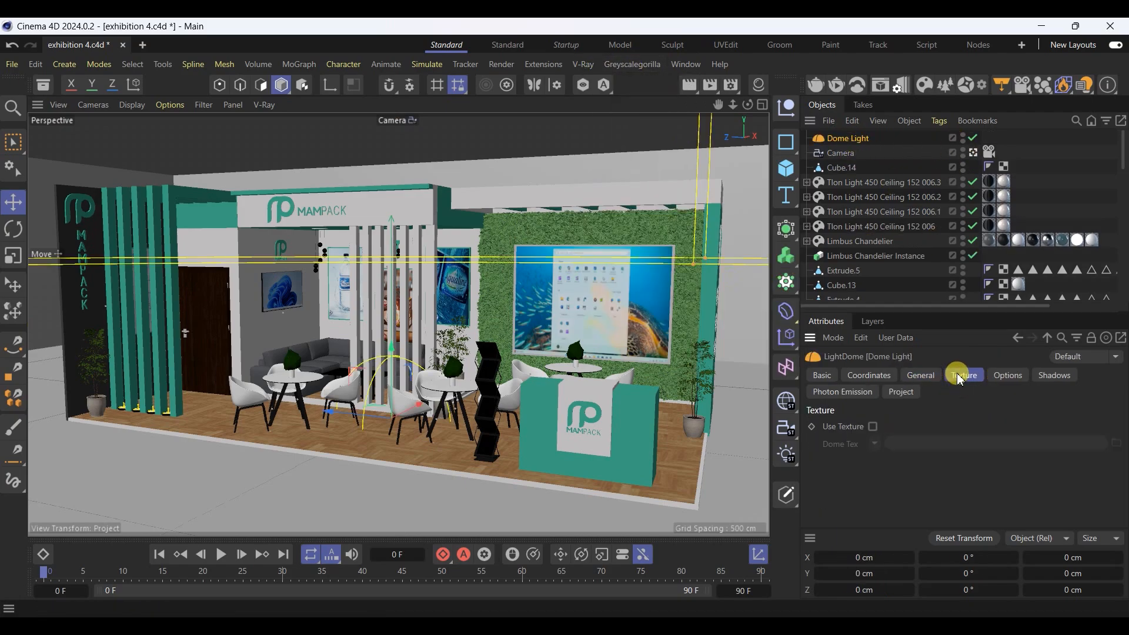
pyautogui.click(875, 452)
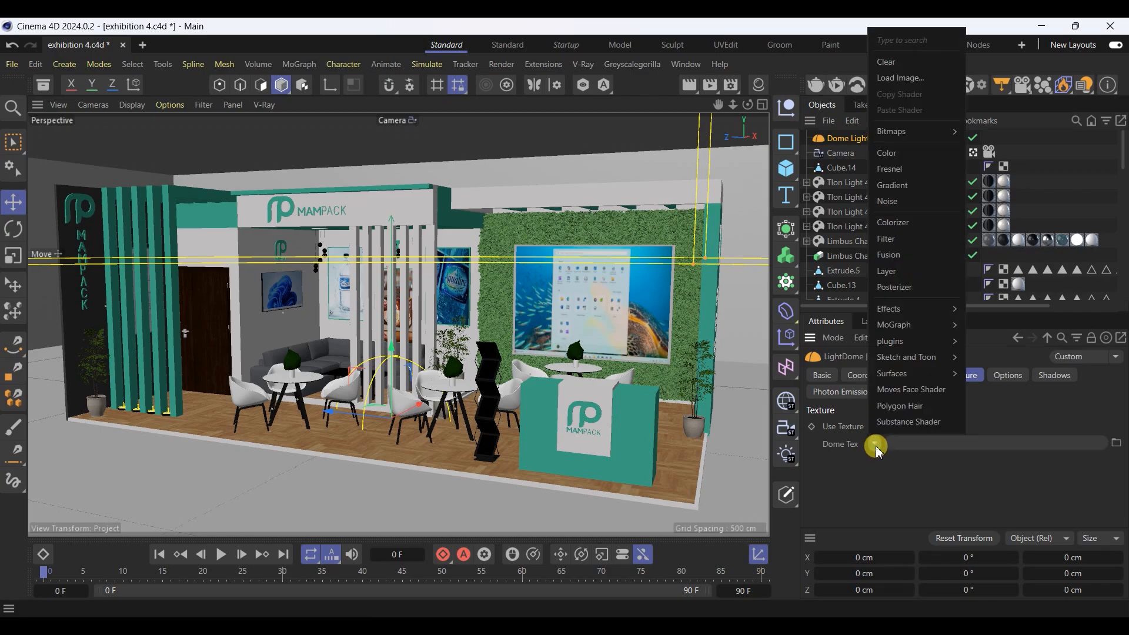
pyautogui.moveTo(947, 341)
pyautogui.moveTo(979, 359)
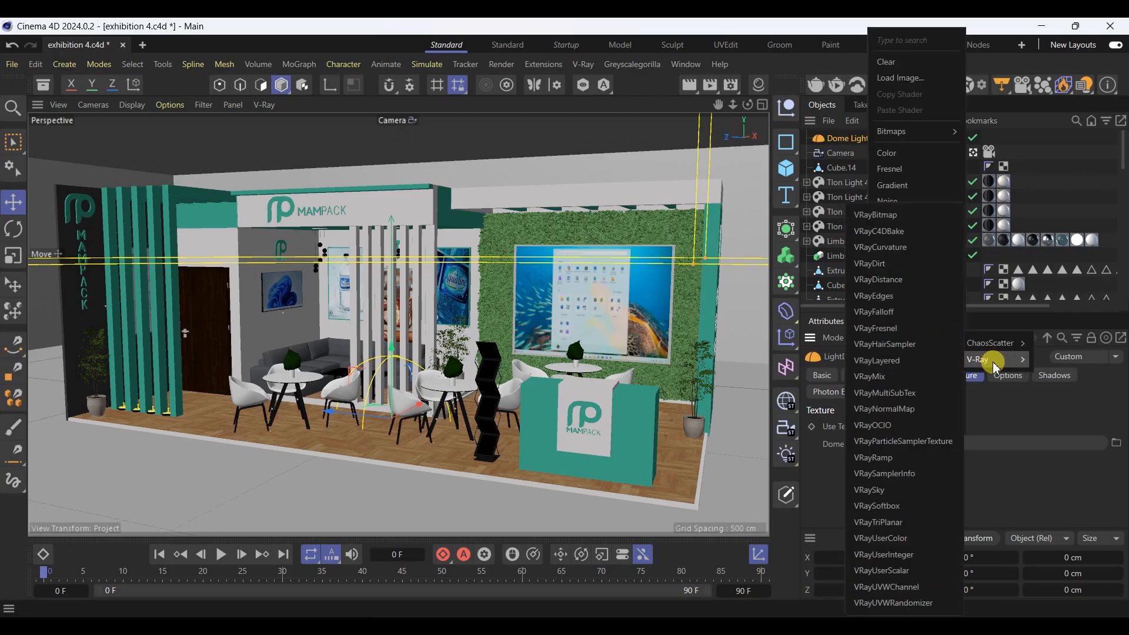
pyautogui.click(894, 213)
pyautogui.click(891, 486)
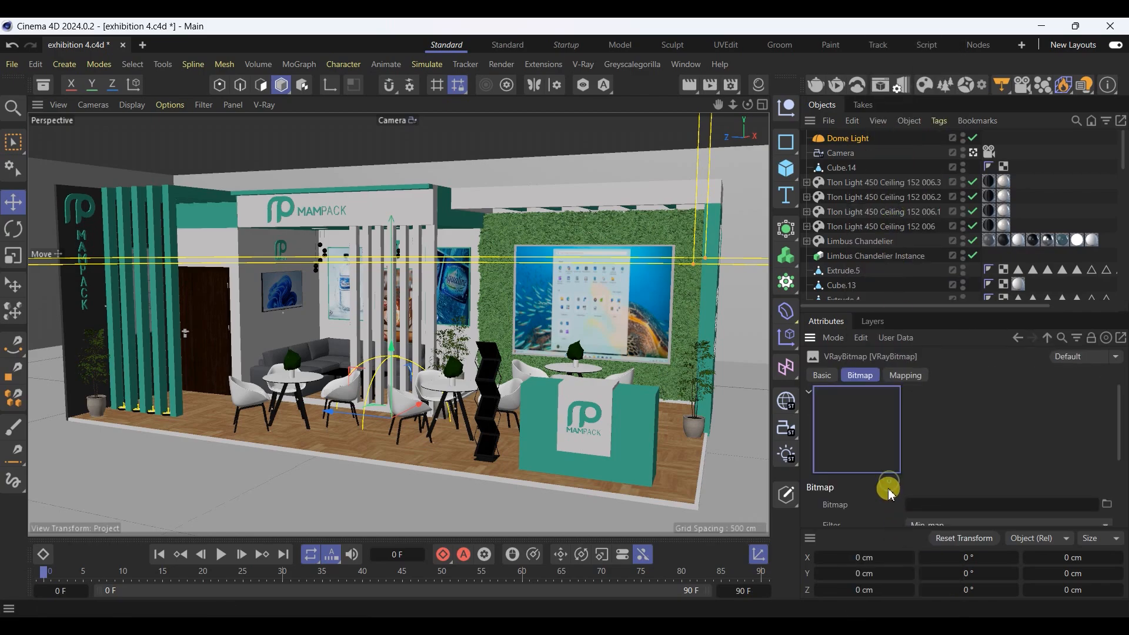
# Step: Switch to the browser with Poly Haven and open the Outdoor category of its HDRIs
pyautogui.hotkey('alt', 'Tab')
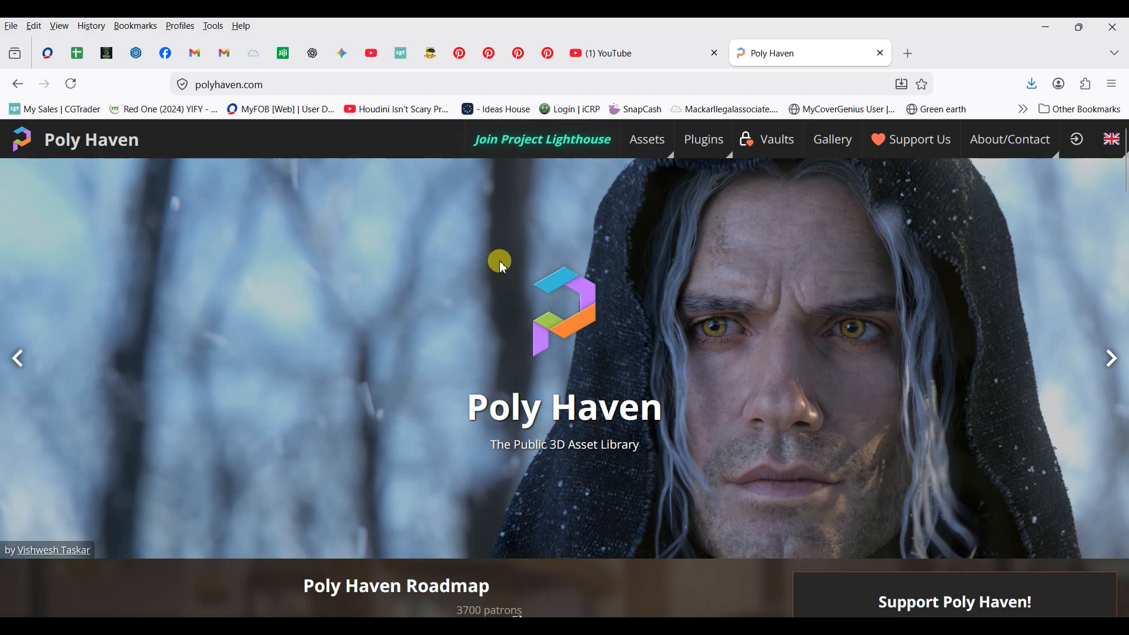
pyautogui.scroll(-8, 423, 217)
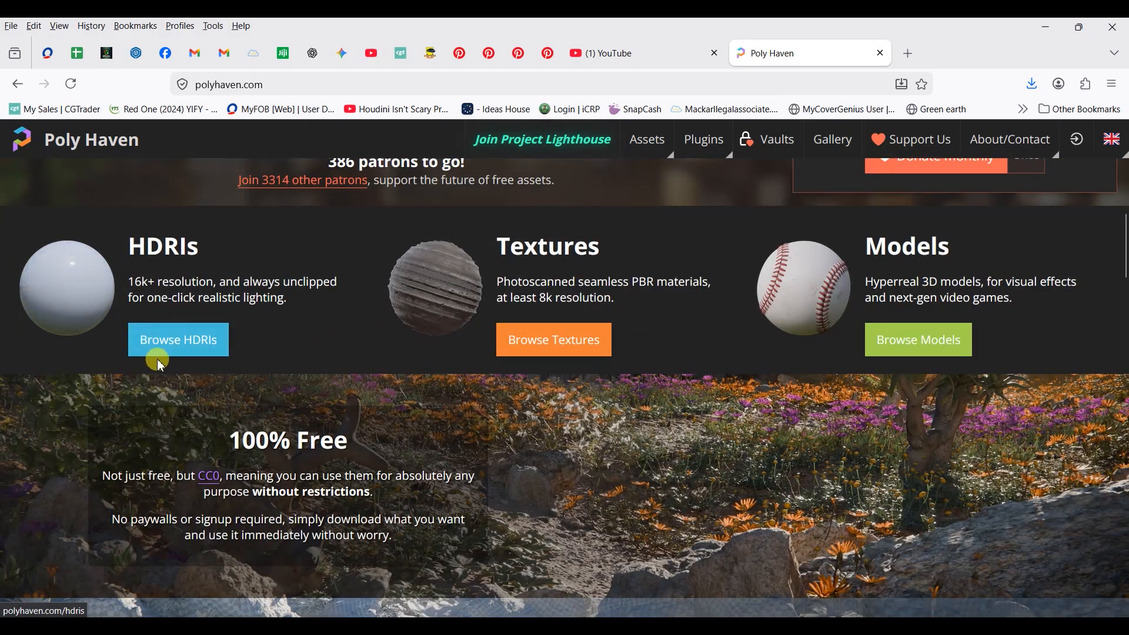
pyautogui.click(164, 347)
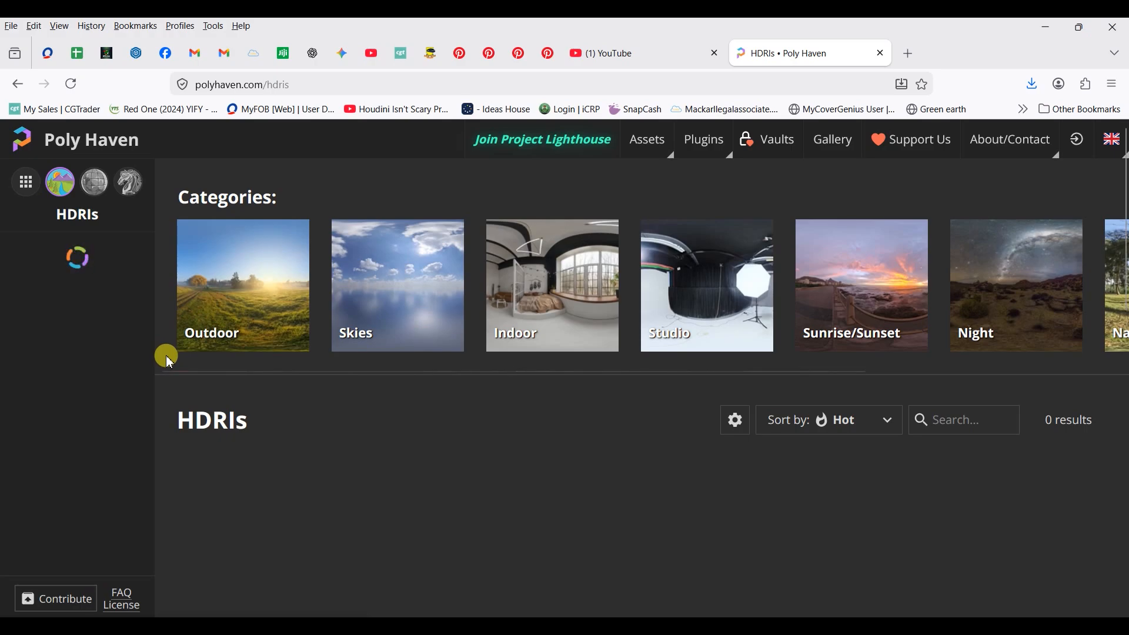
pyautogui.scroll(-1, 245, 357)
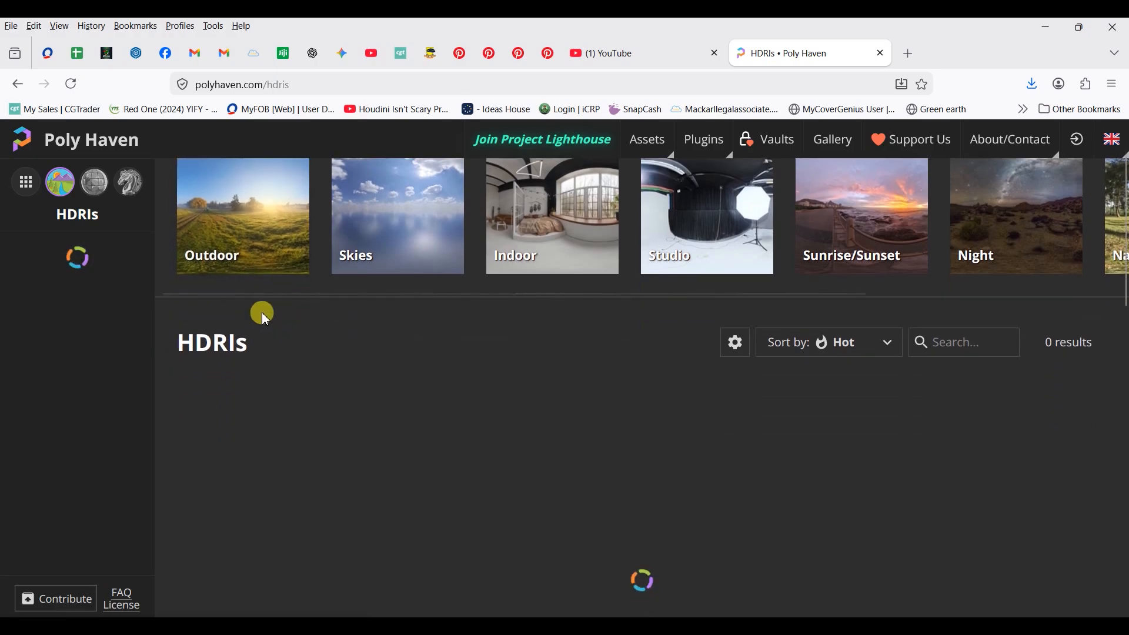
pyautogui.scroll(1, 266, 276)
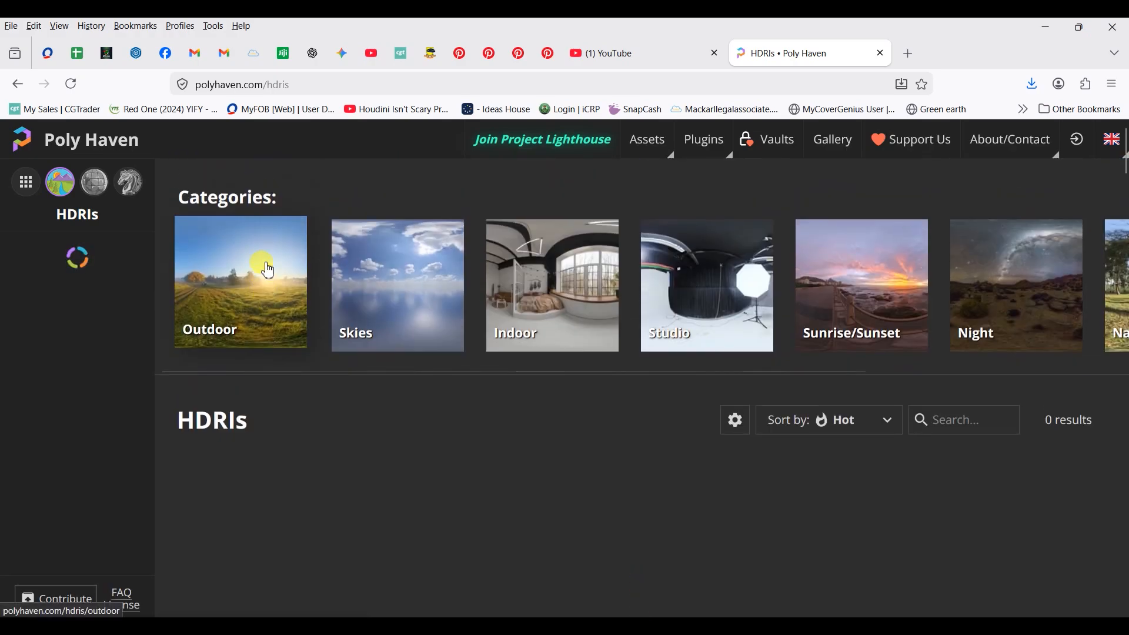
pyautogui.click(263, 313)
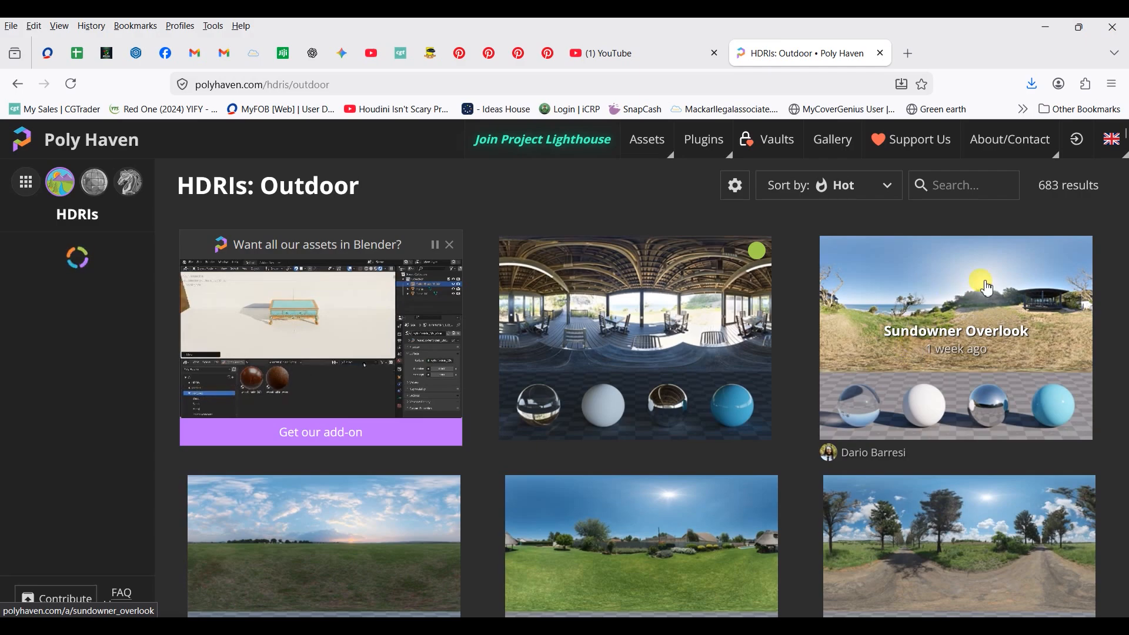
# Step: Find the German Town Street HDRI among the outdoor HDRIs and download it as a 4K EXR
pyautogui.scroll(-3, 588, 453)
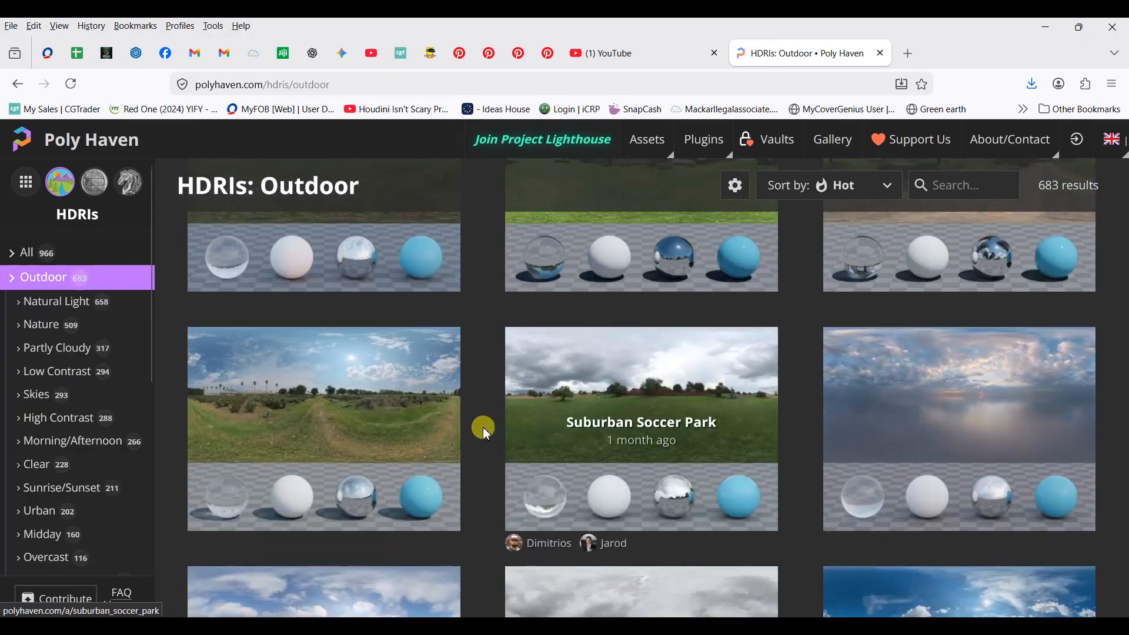
pyautogui.scroll(-10, 486, 434)
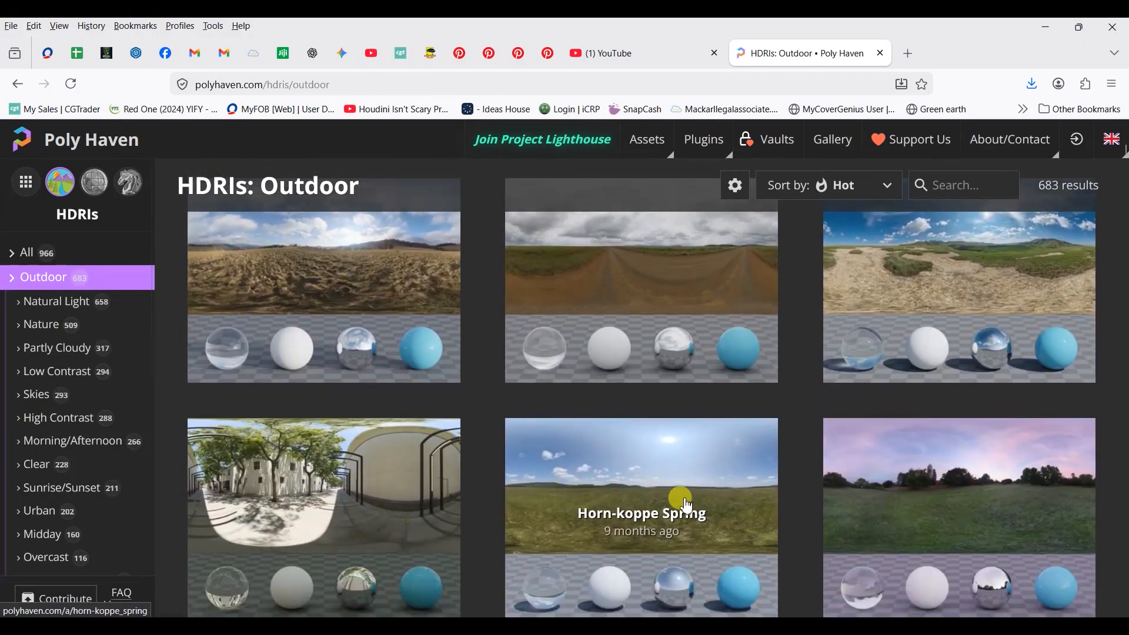
pyautogui.scroll(-5, 731, 512)
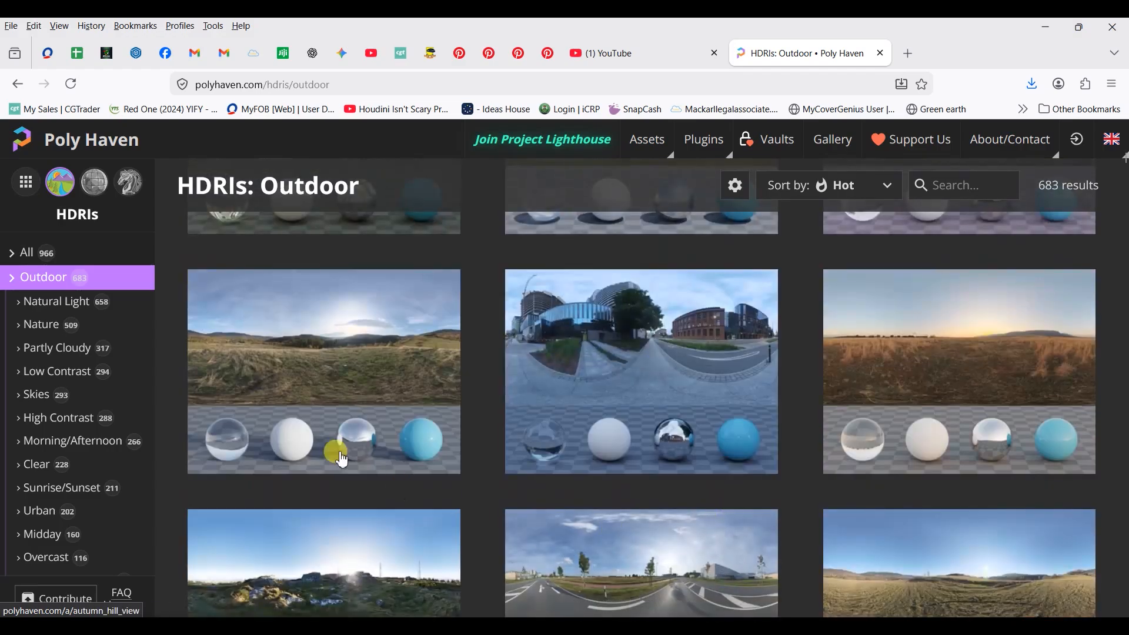
pyautogui.scroll(-5, 502, 428)
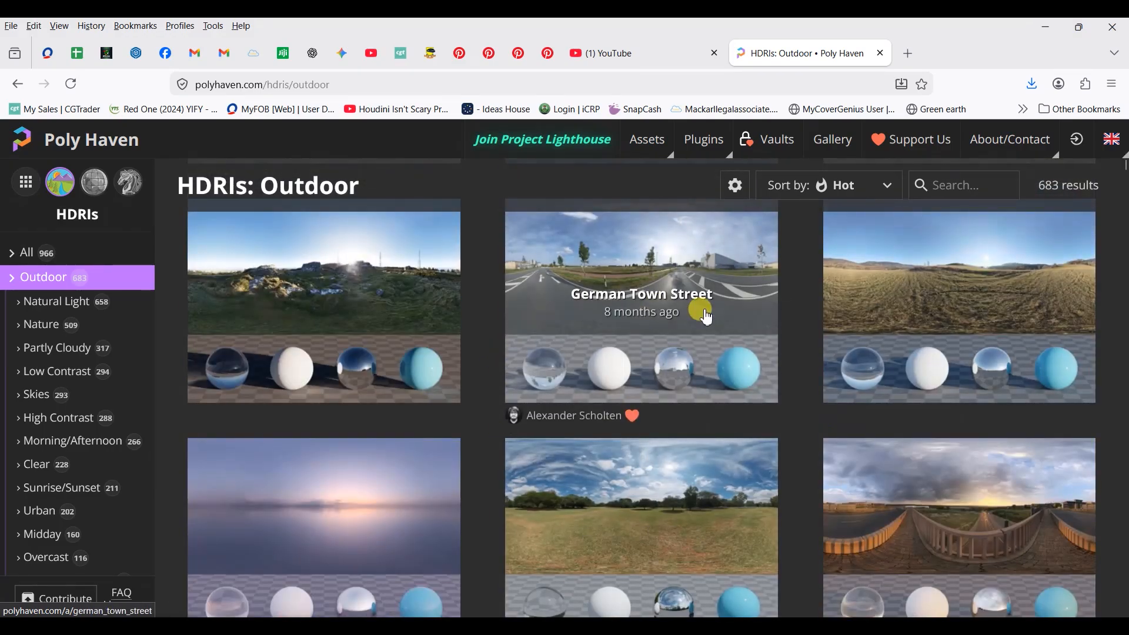
pyautogui.click(690, 303)
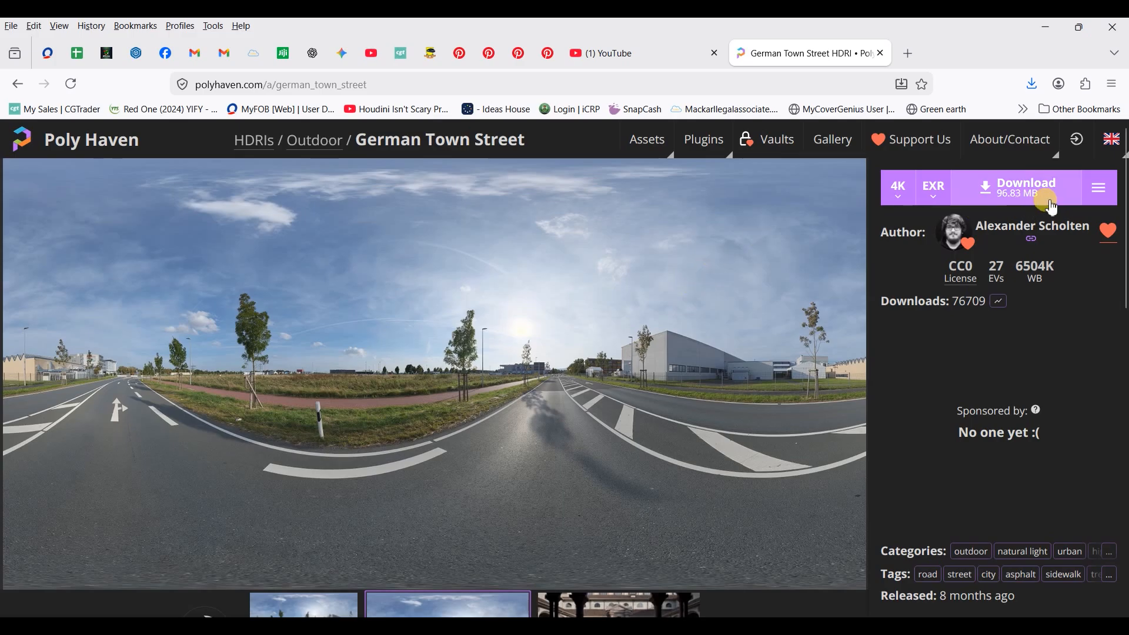
pyautogui.click(993, 192)
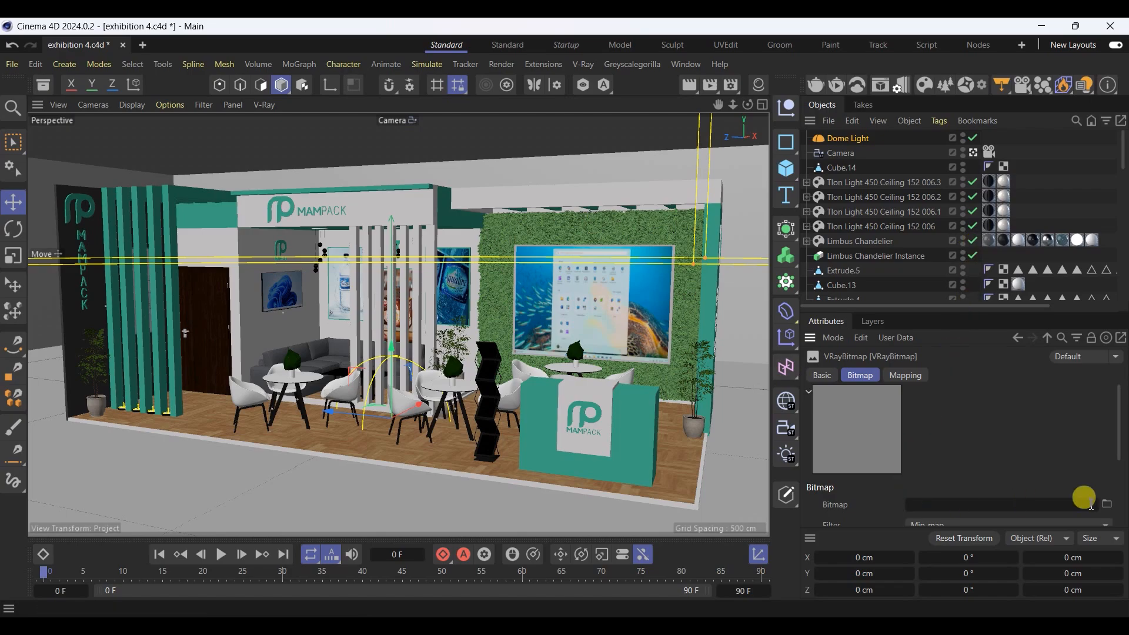
# Step: Load german_town_street_4k(1) from the Downloads folder as the image of the dome light's VRayBitmap in Cinema 4D
pyautogui.click(1109, 504)
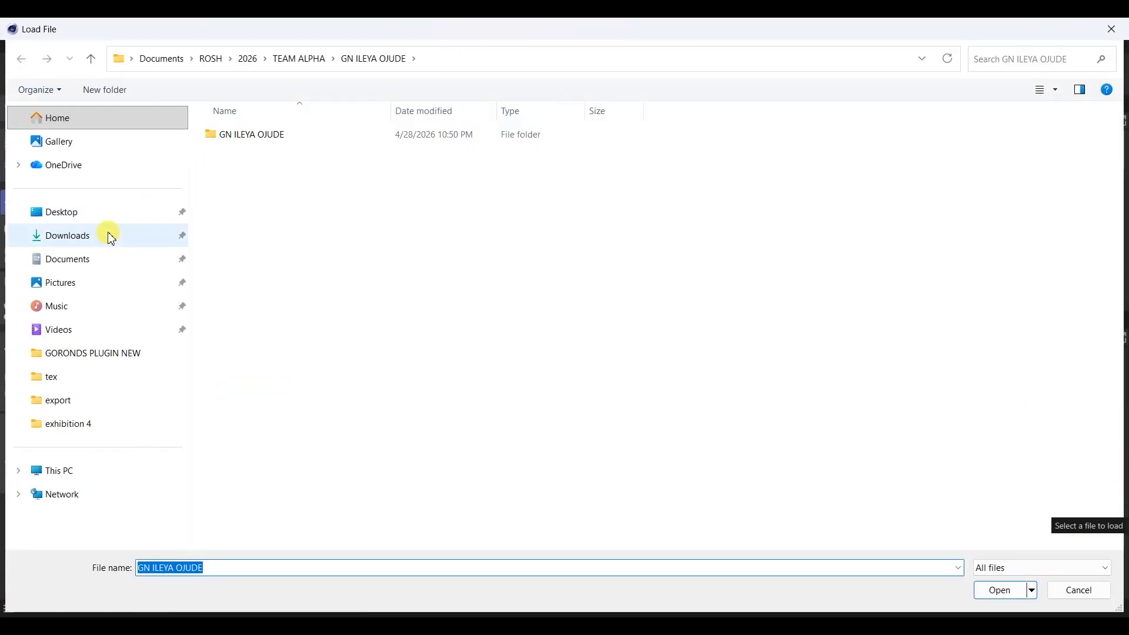
pyautogui.click(95, 241)
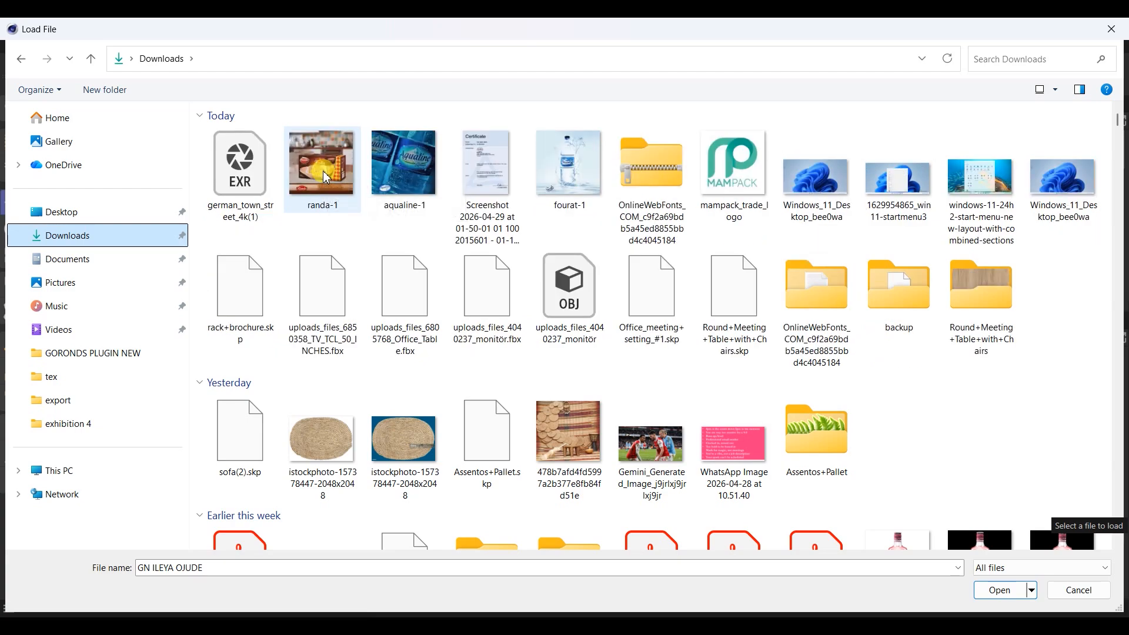
pyautogui.doubleClick(262, 197)
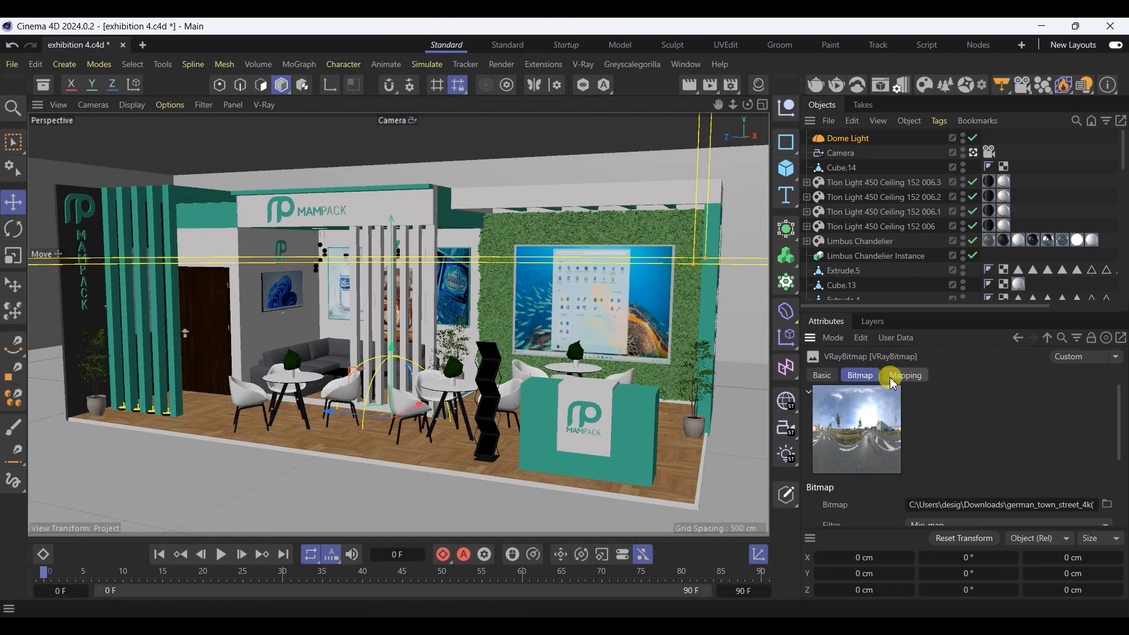
# Step: Set the dome light's intensity to 10 and save the project
pyautogui.click(845, 137)
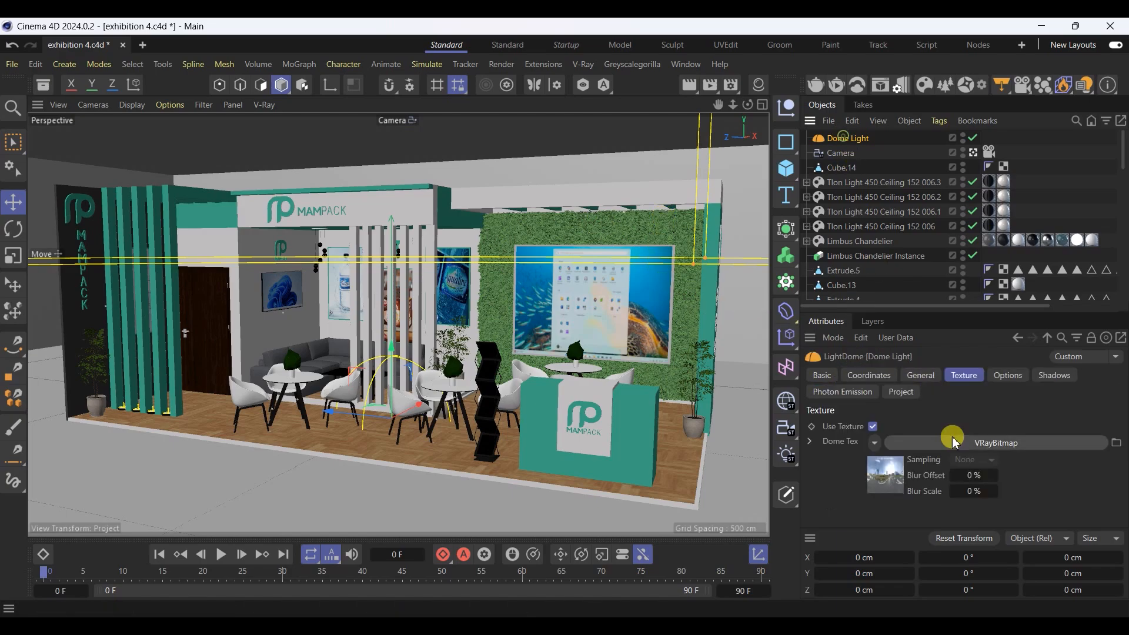
pyautogui.click(913, 375)
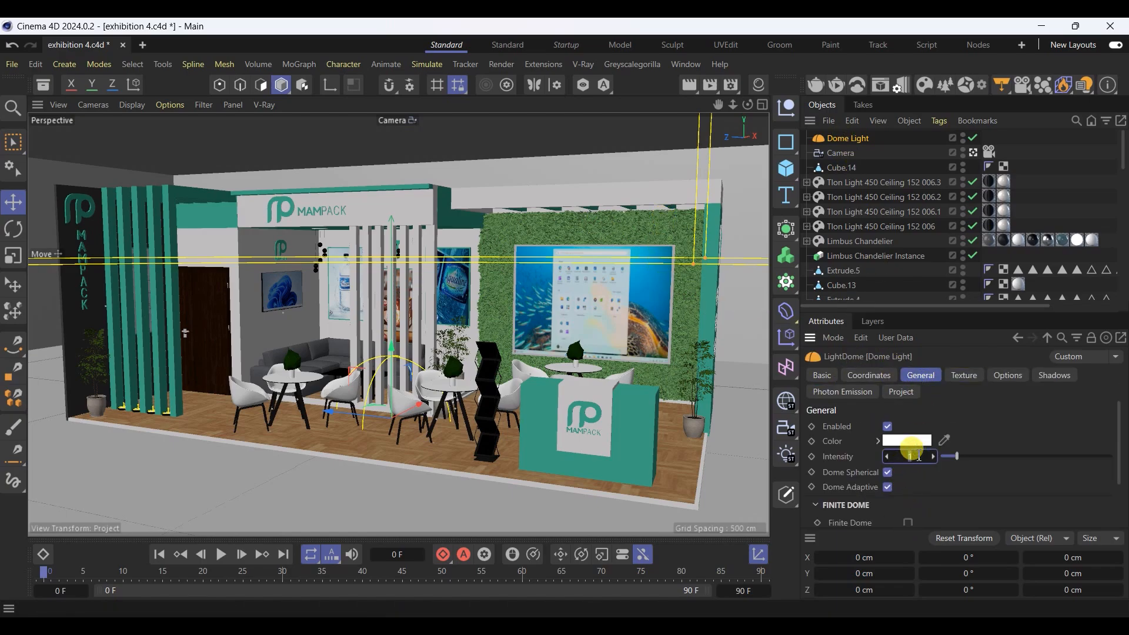
pyautogui.press('Return')
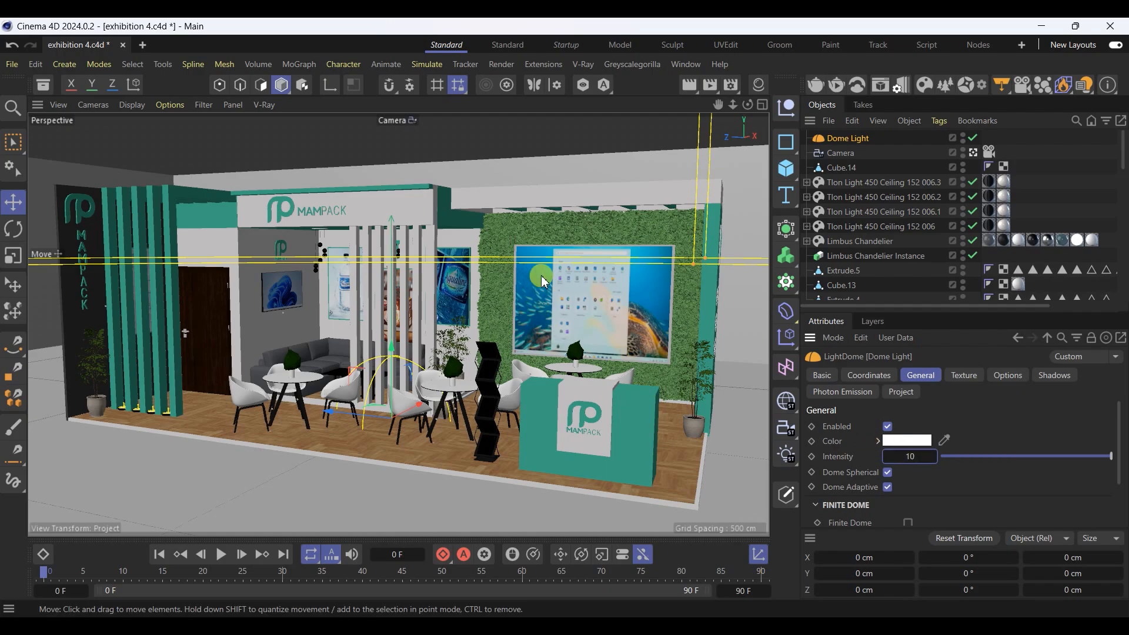
pyautogui.hotkey('ctrl', 's')
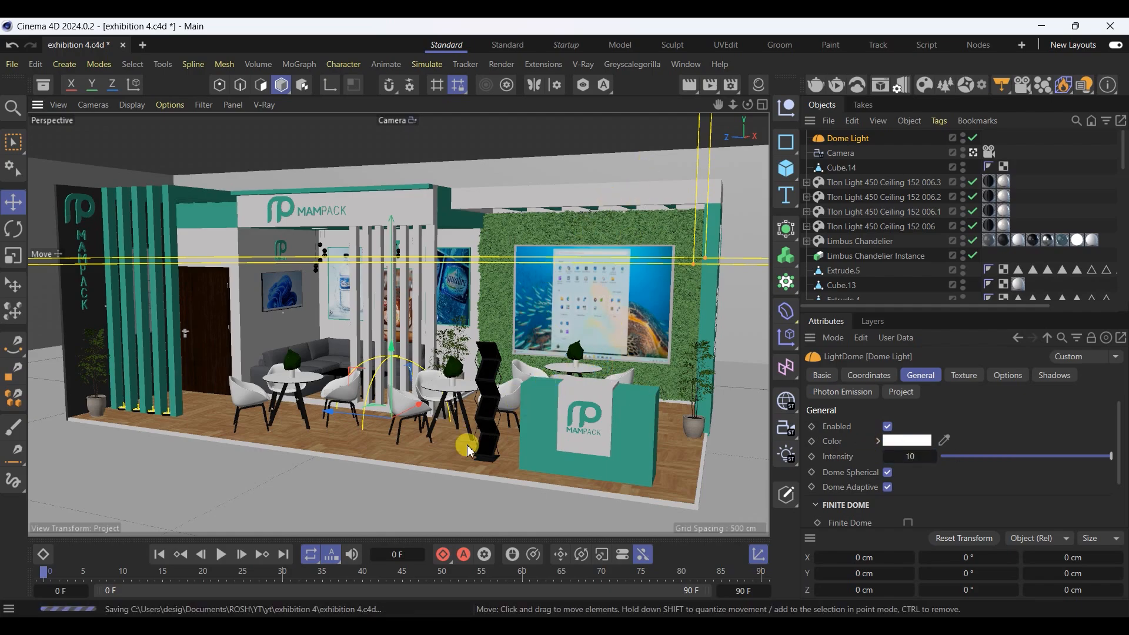
# Step: Set the render output width to 3000 pixels with Lock Ratio enabled
pyautogui.click(729, 94)
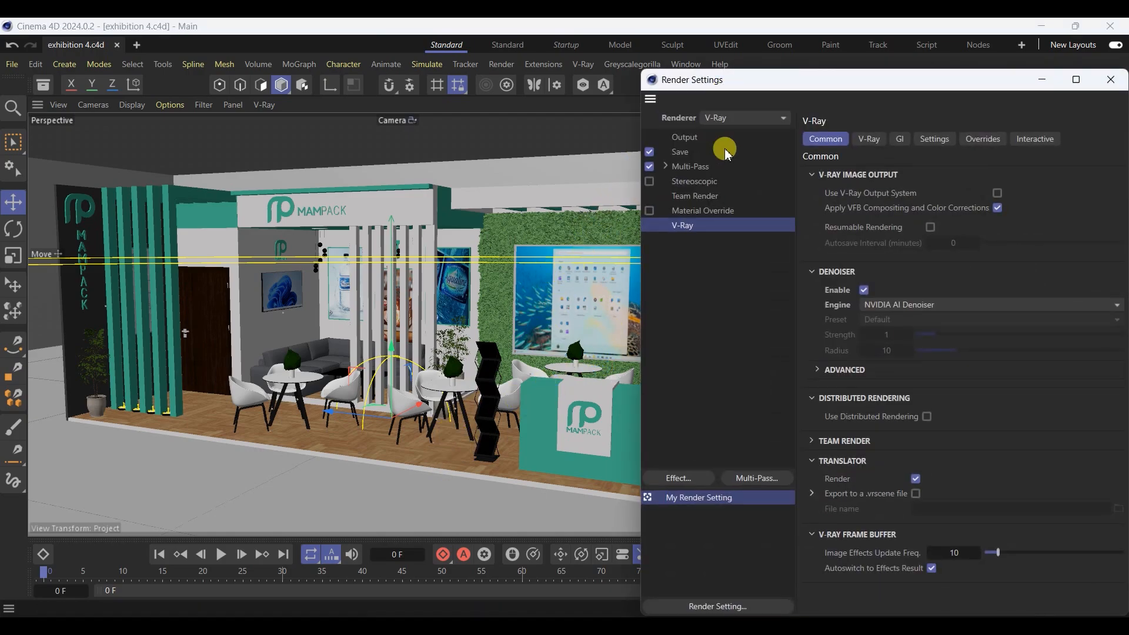
pyautogui.click(702, 141)
pyautogui.click(886, 188)
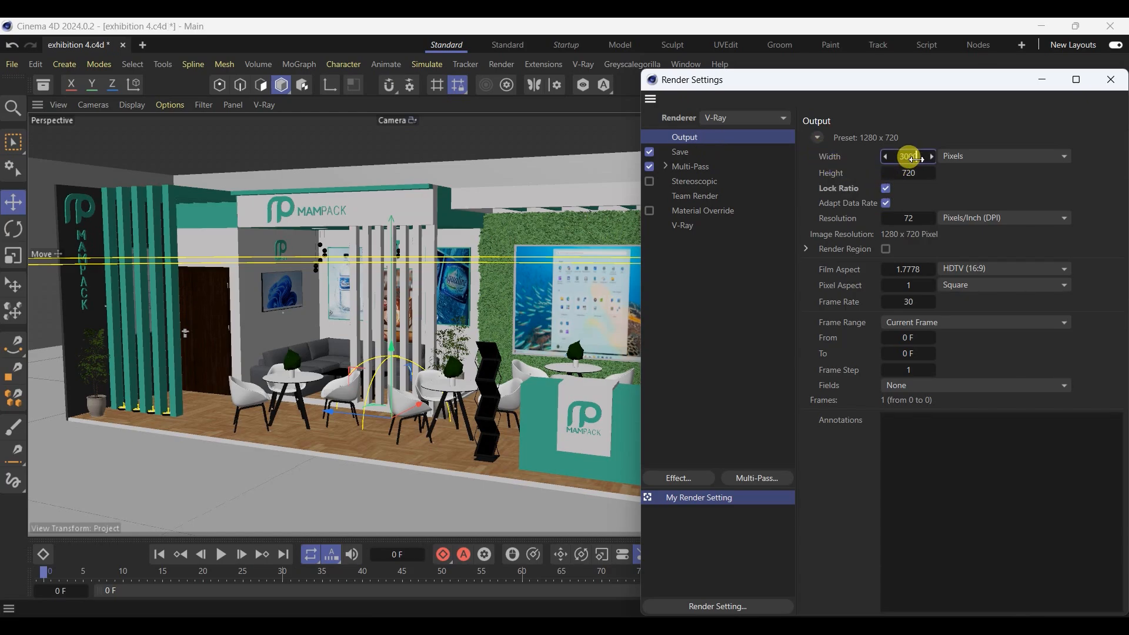
pyautogui.click(916, 158)
pyautogui.write('3000')
pyautogui.press('Return')
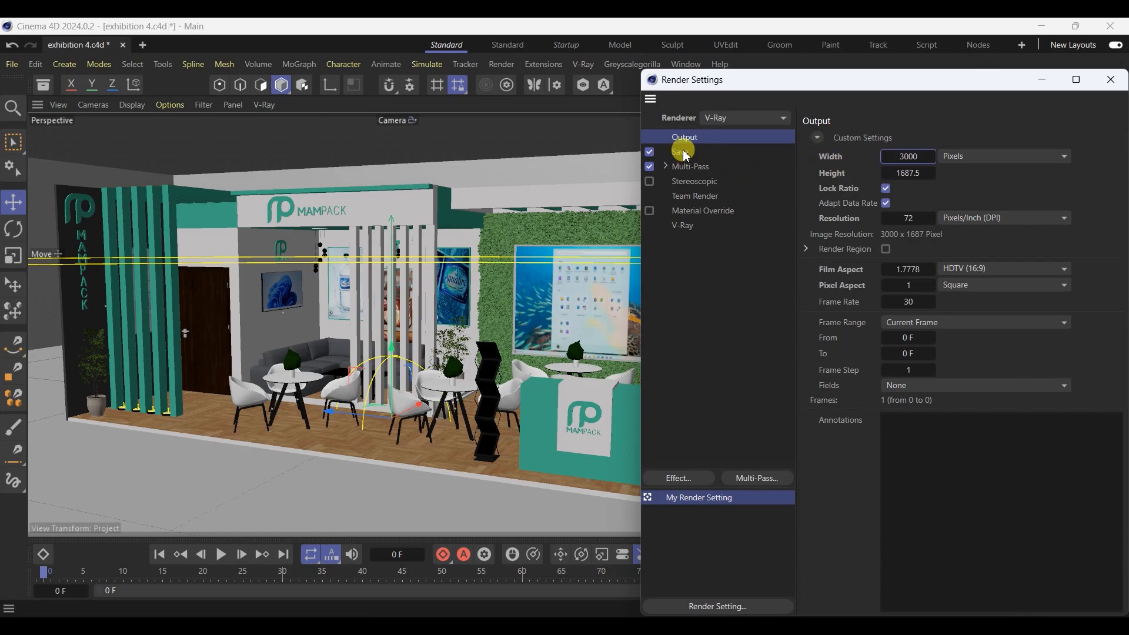
# Step: Check the Save and V-Ray render settings, close them, and save the project
pyautogui.click(684, 151)
pyautogui.click(682, 225)
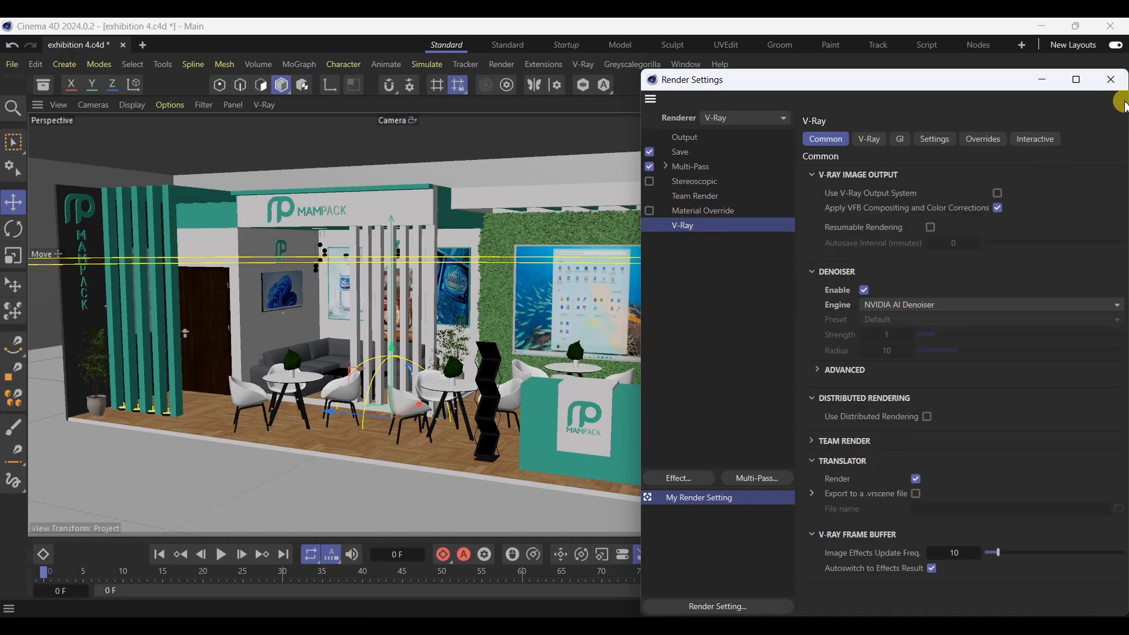
pyautogui.click(1110, 79)
pyautogui.hotkey('ctrl', 's')
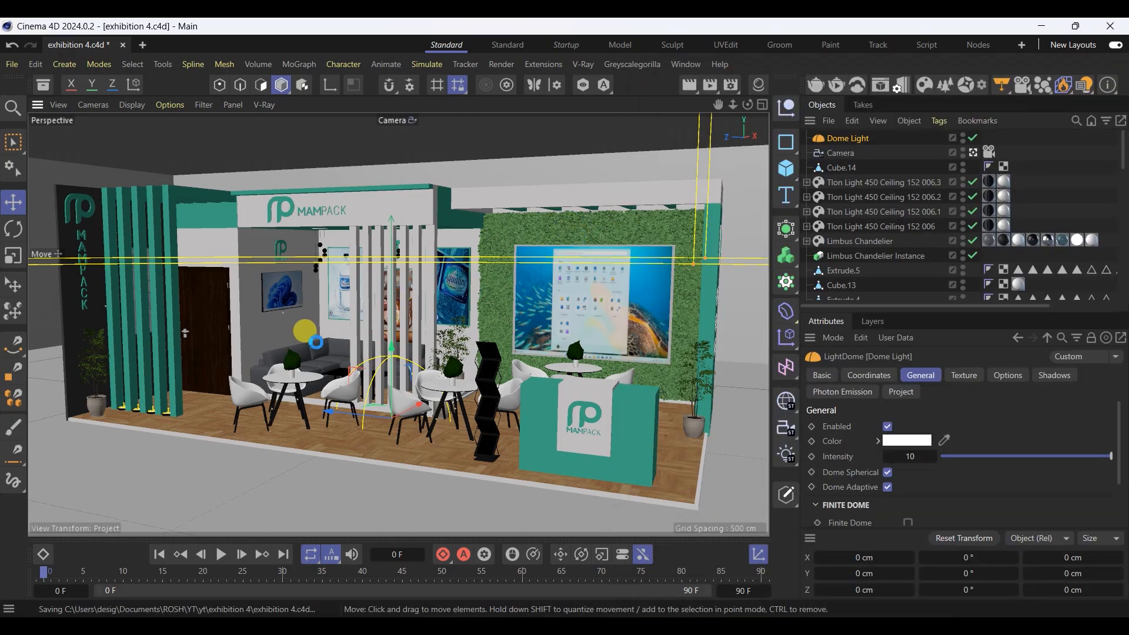
# Step: Reframe the camera slightly closer to the exhibition booth and save the project
pyautogui.scroll(3, 289, 461)
pyautogui.scroll(-5, 289, 461)
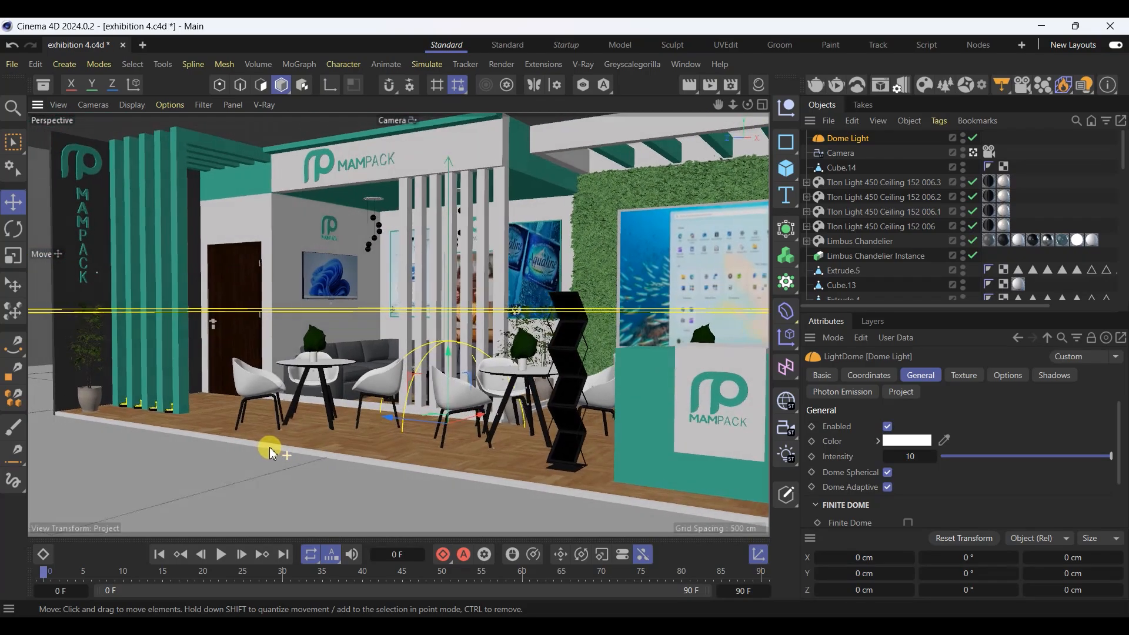
pyautogui.scroll(5, 369, 397)
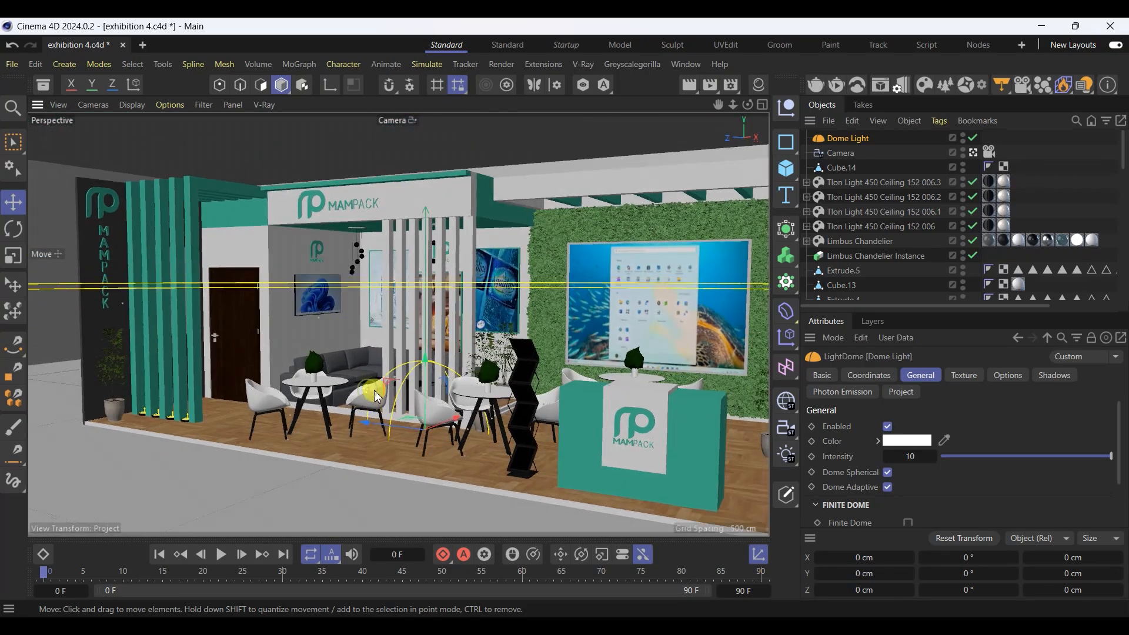
pyautogui.hotkey('ctrl', 's')
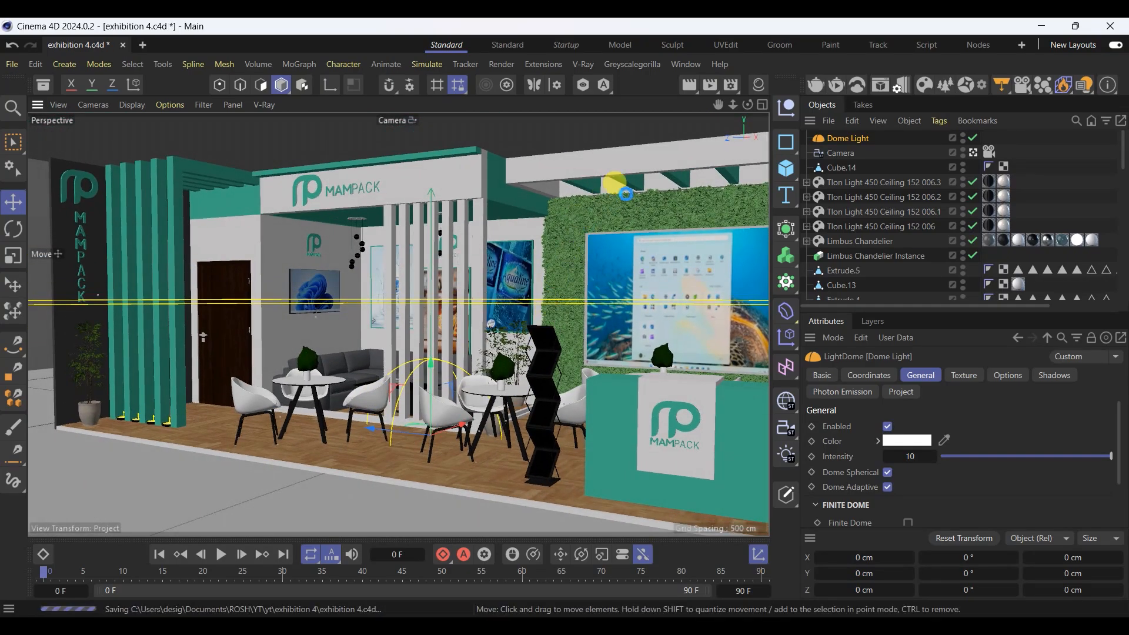
# Step: Render the camera view with V-Ray, inspect the seating area, signage and ivy wall up close, and close the frame buffer
pyautogui.click(817, 88)
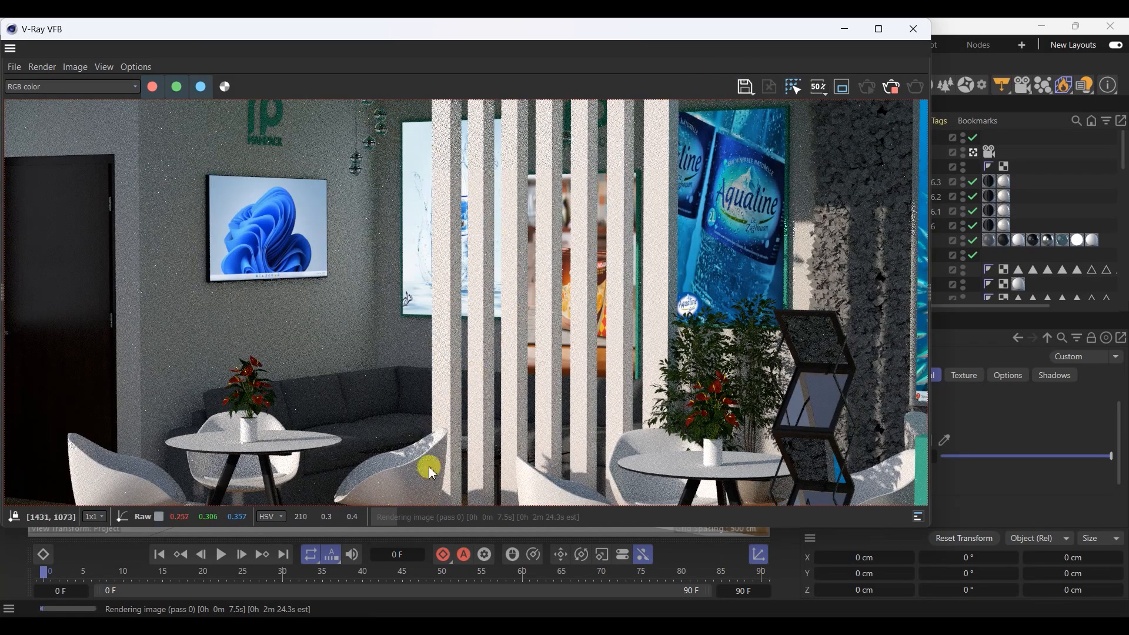
pyautogui.scroll(-3, 561, 381)
pyautogui.scroll(2, 492, 299)
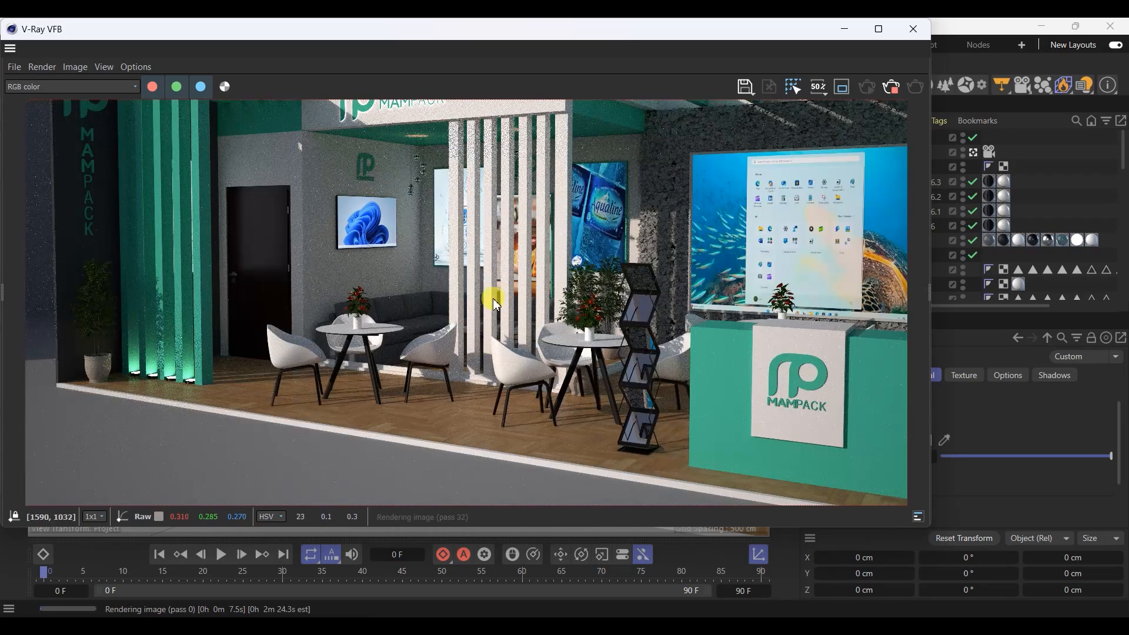
pyautogui.scroll(-3, 435, 397)
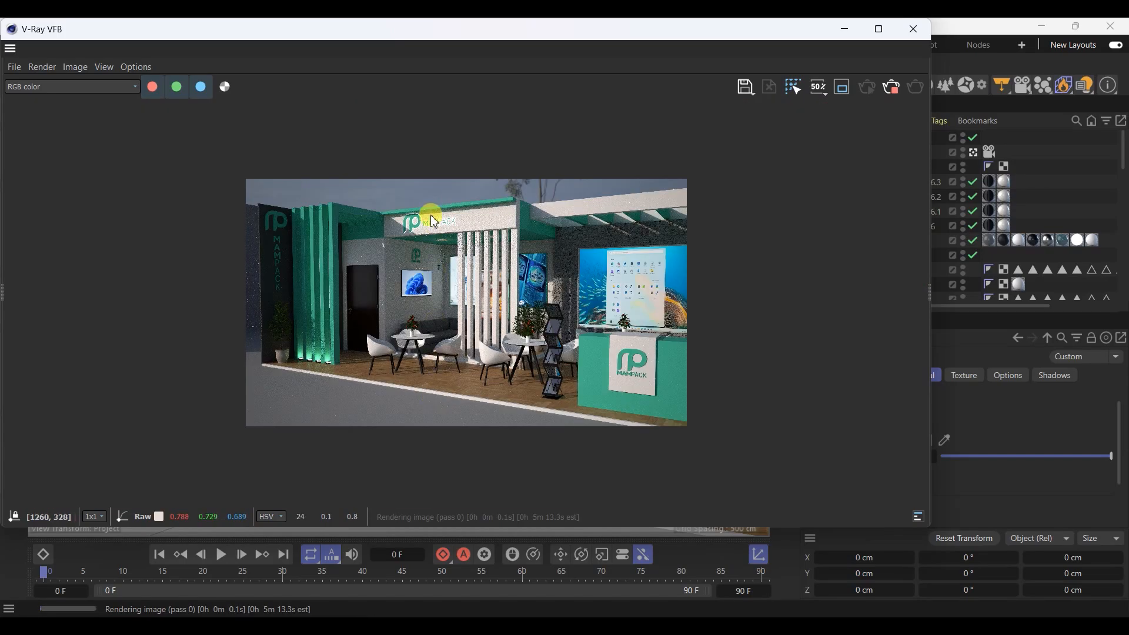
pyautogui.scroll(4, 452, 226)
pyautogui.scroll(-2, 452, 228)
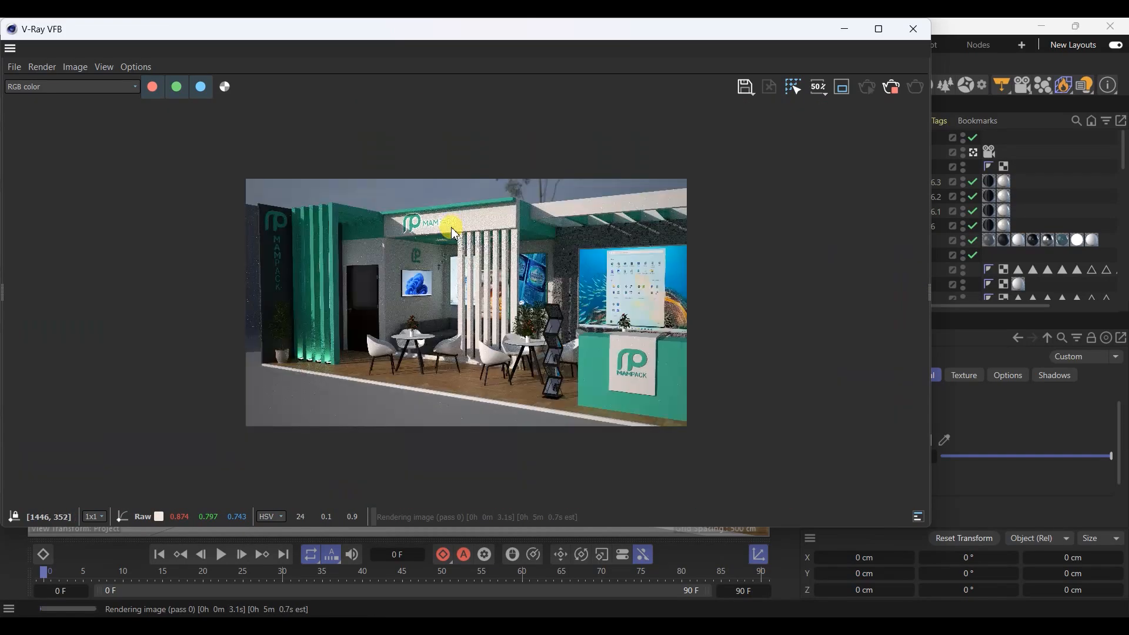
pyautogui.scroll(4, 447, 336)
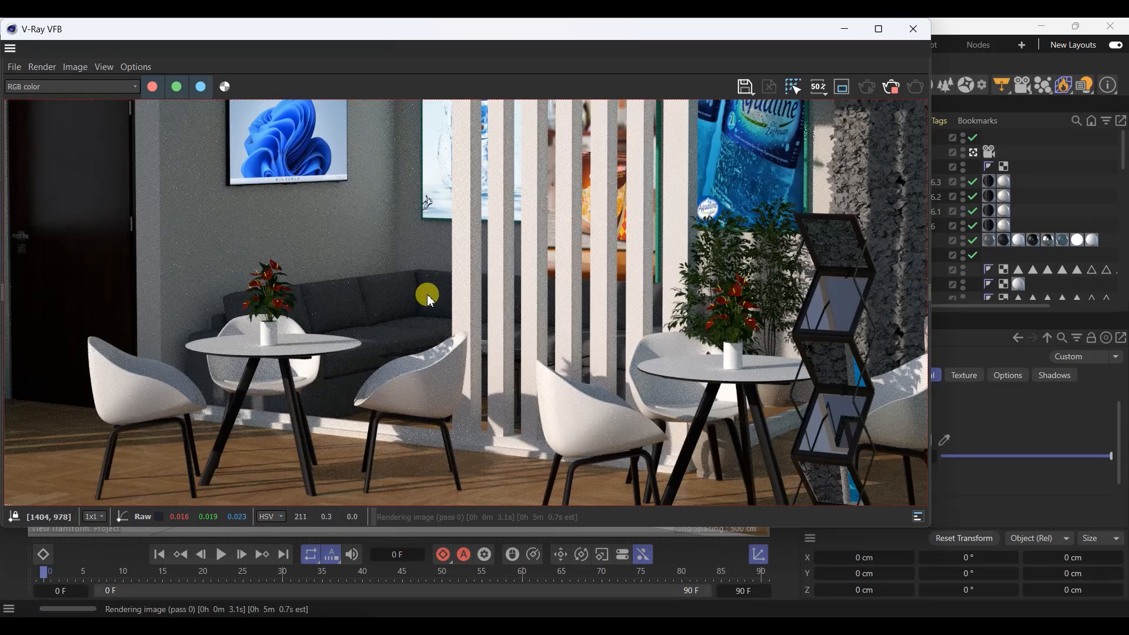
pyautogui.scroll(-3, 434, 349)
pyautogui.scroll(3, 543, 325)
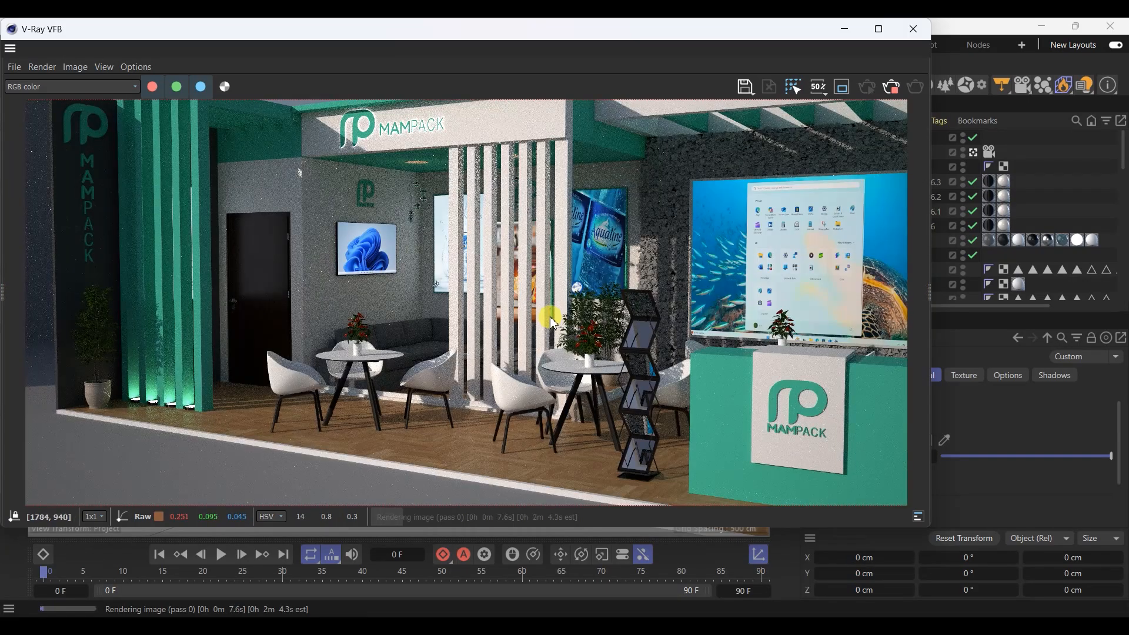
pyautogui.scroll(2, 573, 276)
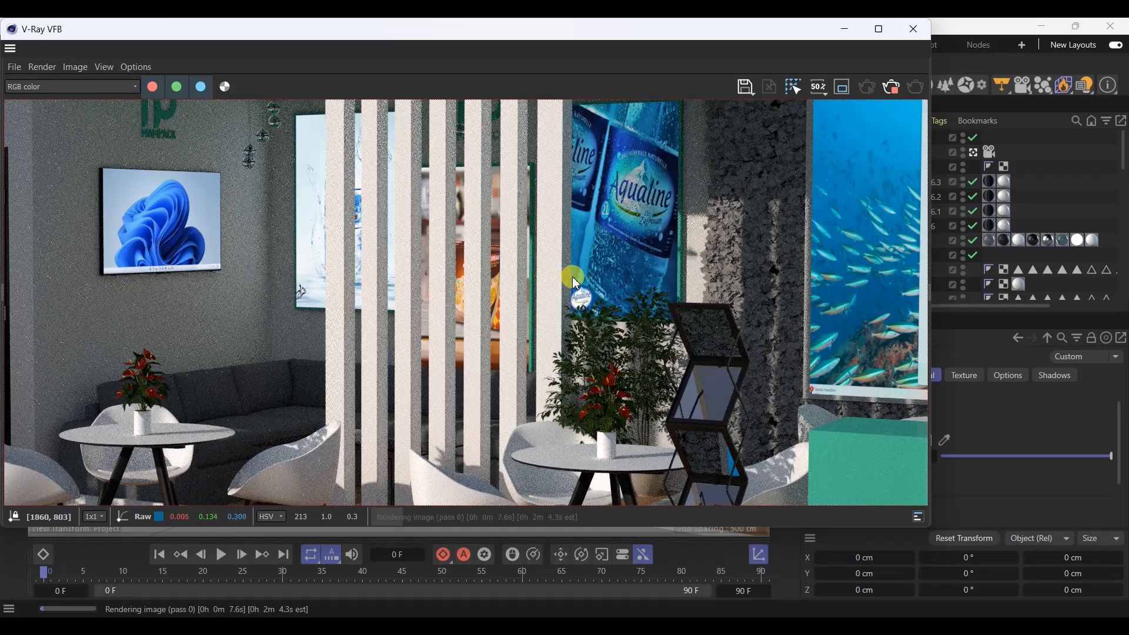
pyautogui.scroll(-3, 573, 276)
pyautogui.scroll(5, 817, 173)
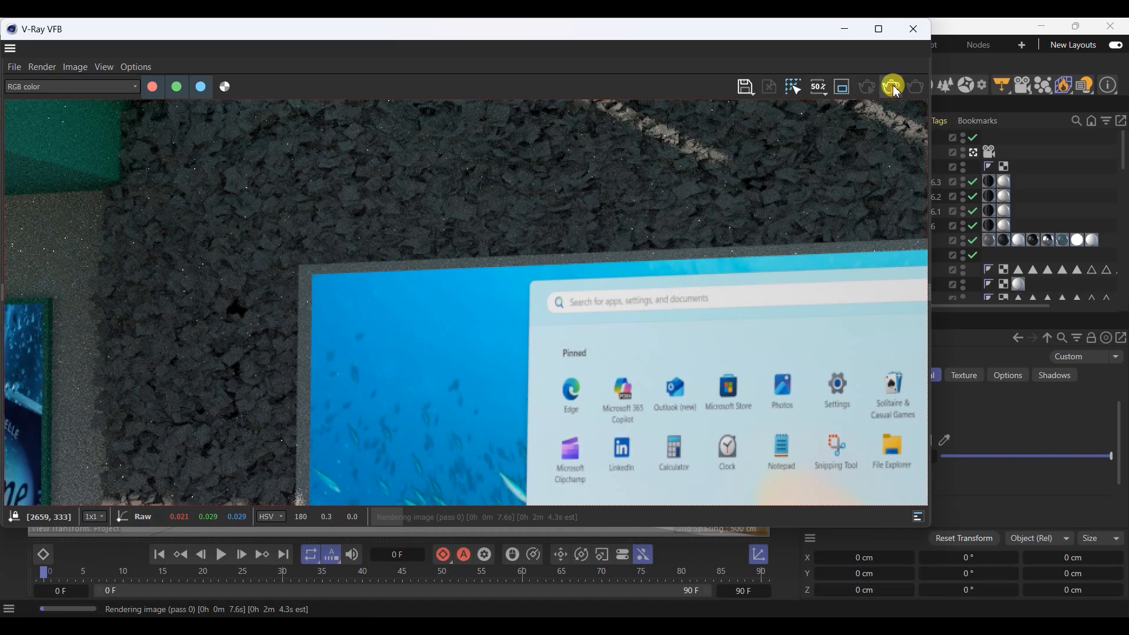
pyautogui.click(918, 30)
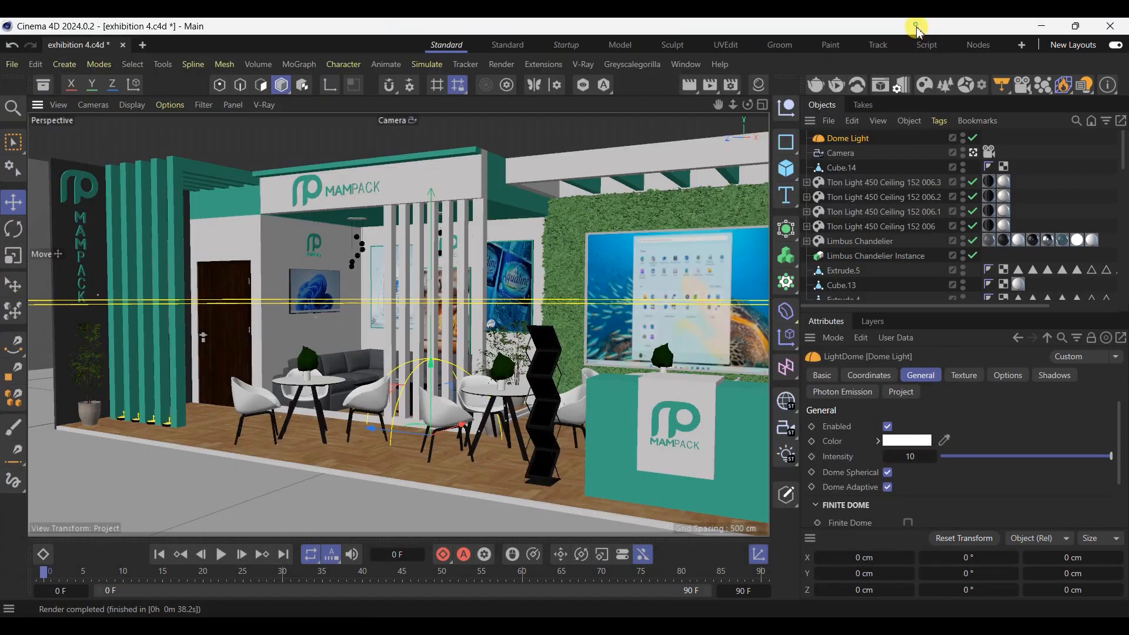
# Step: Replace the leaf material on the three ivy wall hedge objects with Leaves_Front_mtl and save the project
pyautogui.click(712, 203)
pyautogui.click(759, 85)
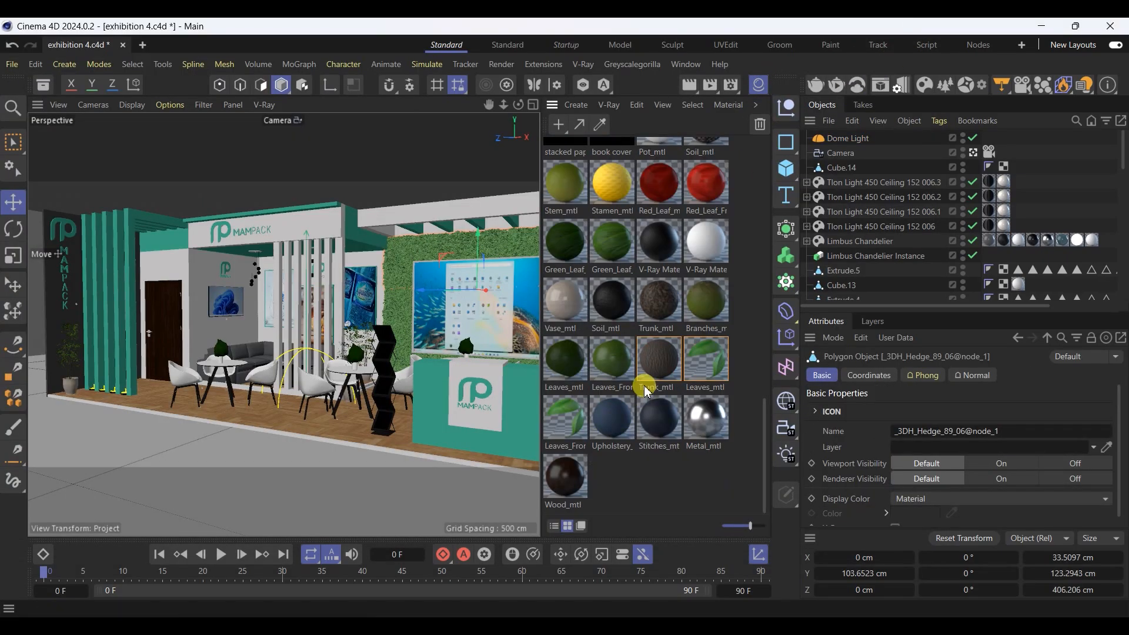
pyautogui.scroll(-8, 897, 230)
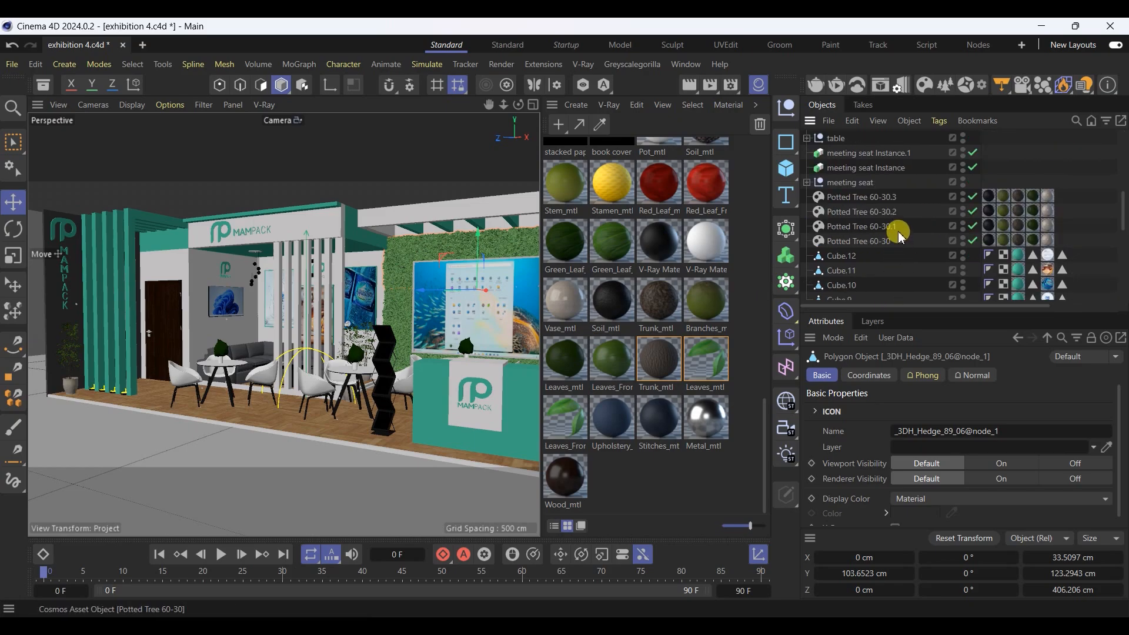
pyautogui.scroll(6, 898, 229)
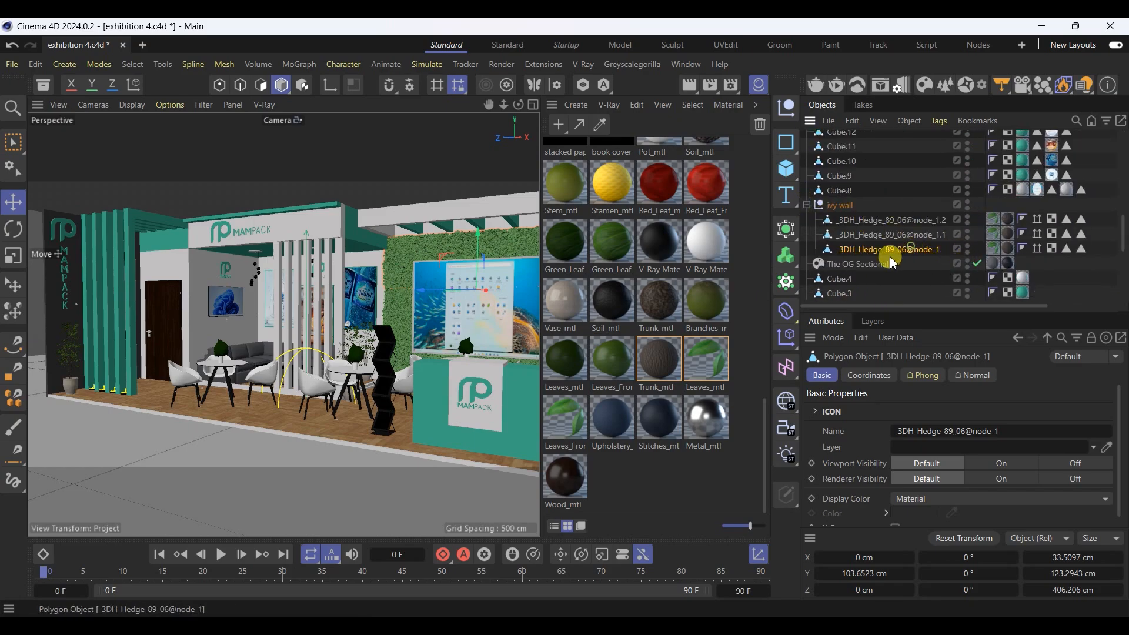
pyautogui.click(459, 234)
pyautogui.click(459, 247)
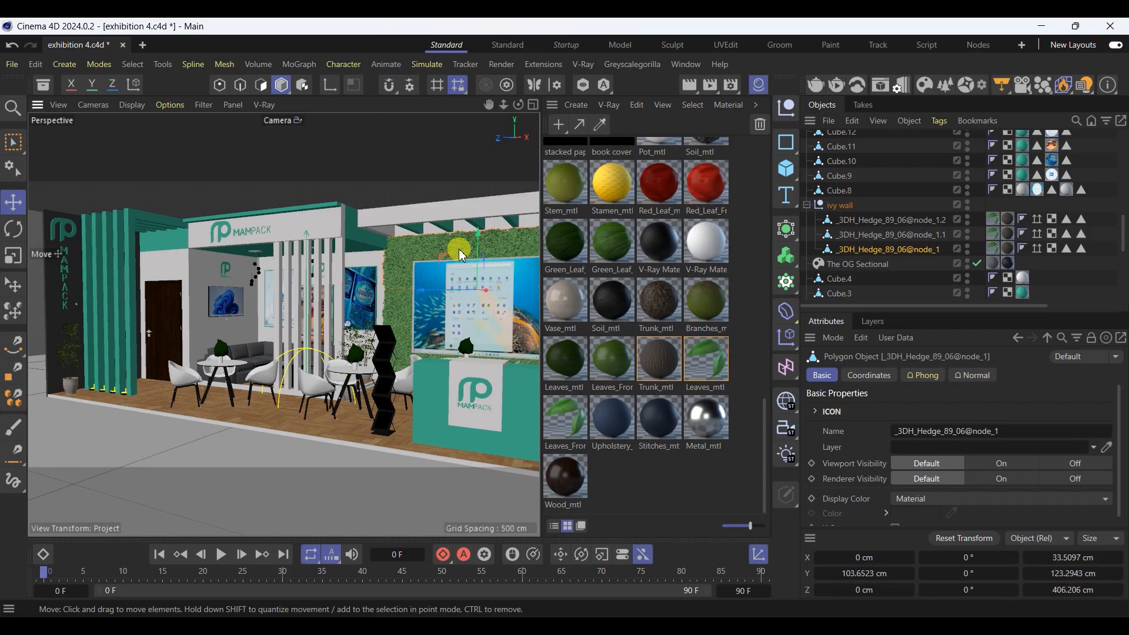
pyautogui.moveTo(706, 356); pyautogui.dragTo(997, 270)
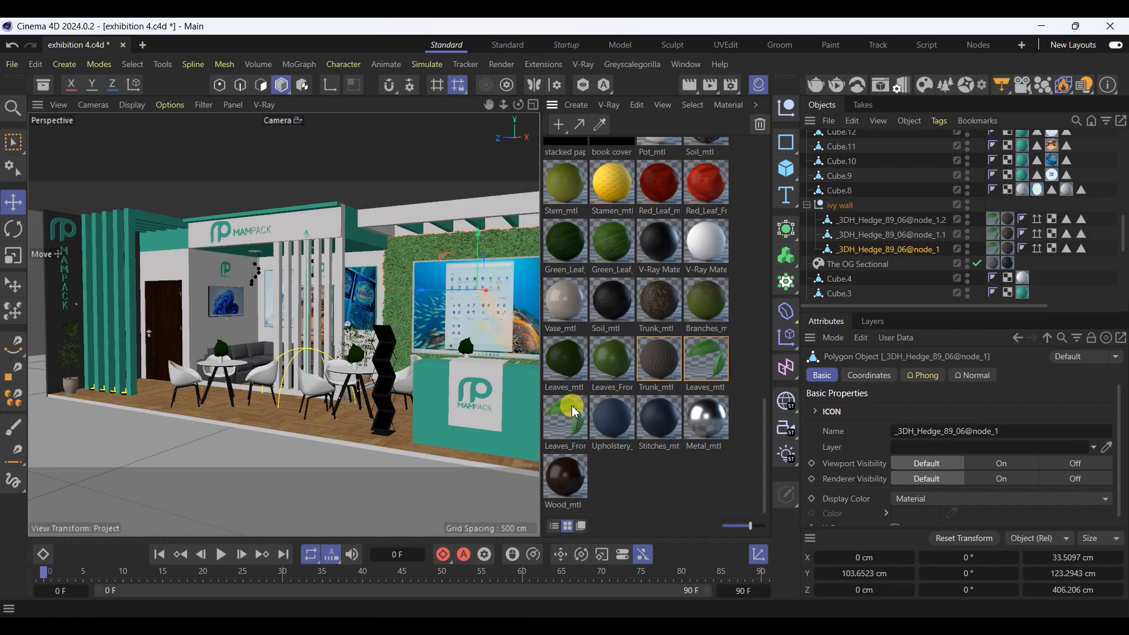
pyautogui.moveTo(574, 405); pyautogui.dragTo(977, 263)
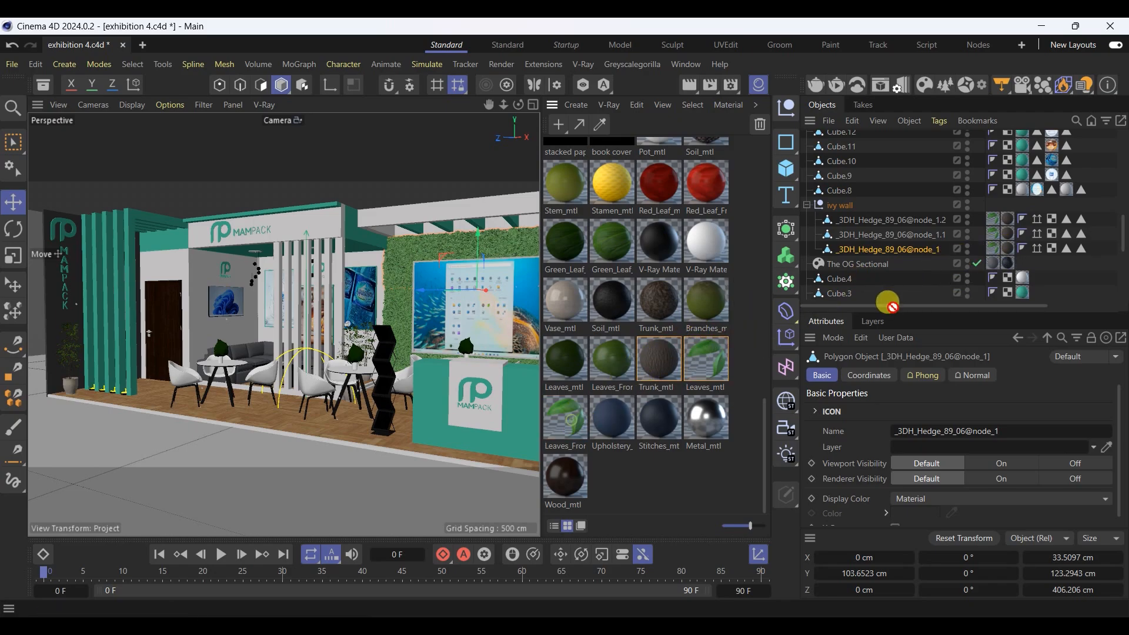
pyautogui.scroll(-1, 887, 300)
pyautogui.moveTo(575, 419); pyautogui.dragTo(995, 225)
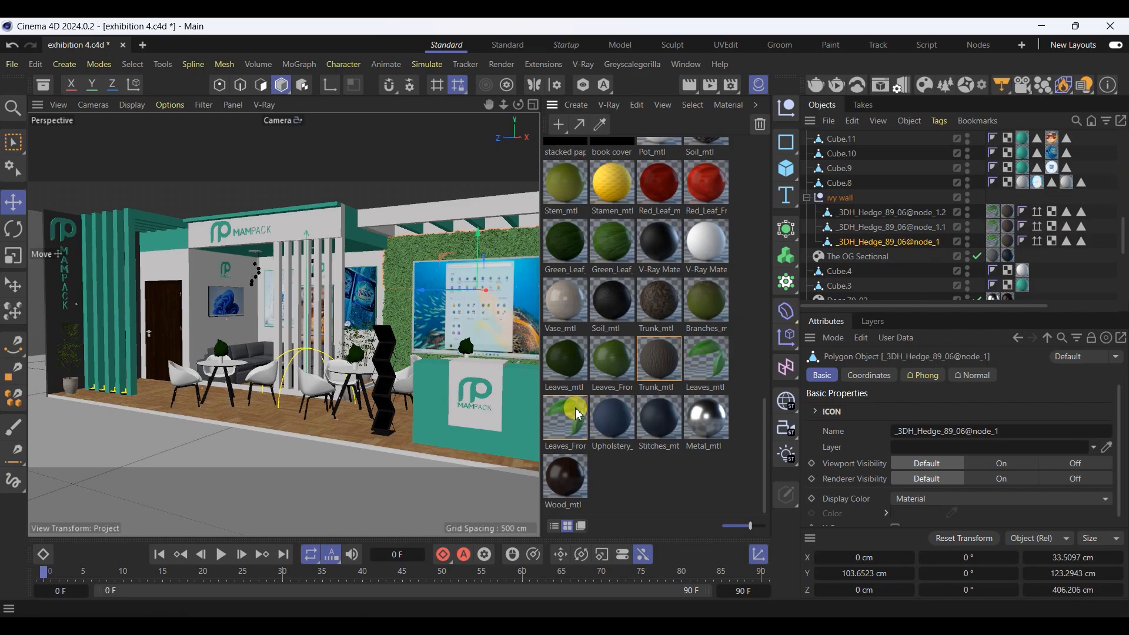
pyautogui.moveTo(576, 408); pyautogui.dragTo(1013, 212)
pyautogui.hotkey('ctrl', 's')
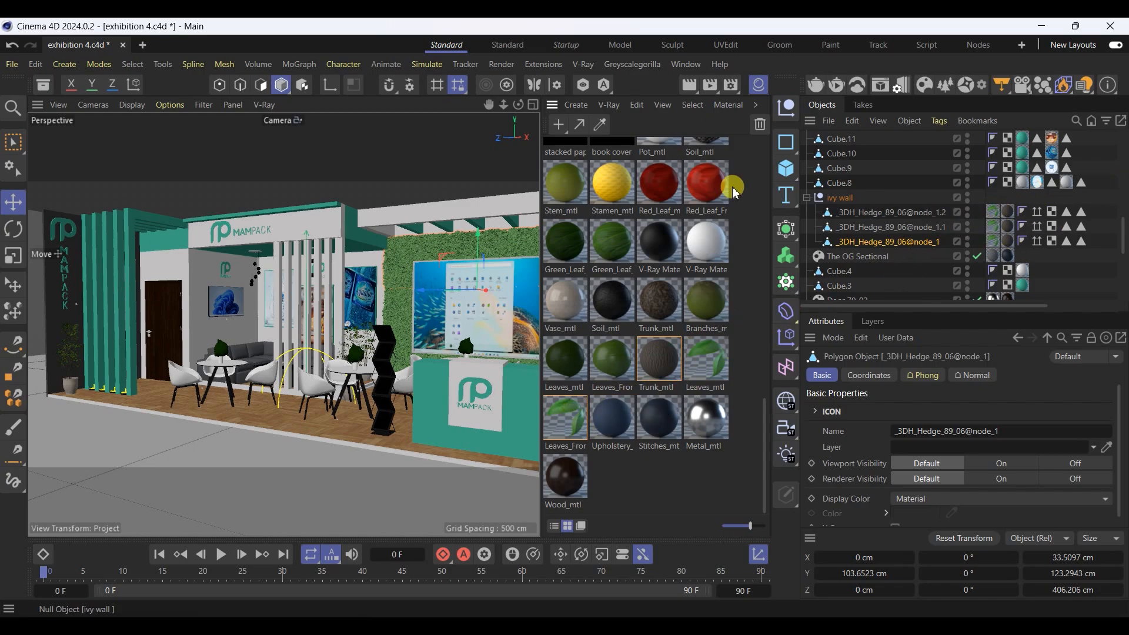
pyautogui.click(760, 85)
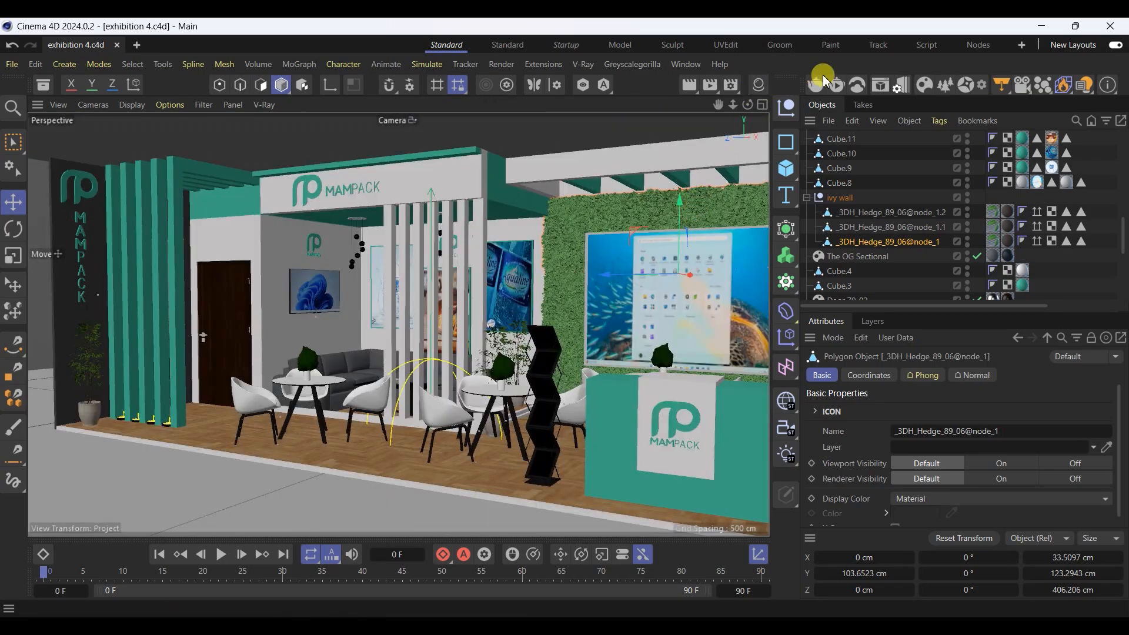
# Step: Render the booth again with V-Ray to check the ivy wall, then stop the render and close the frame buffer
pyautogui.click(817, 85)
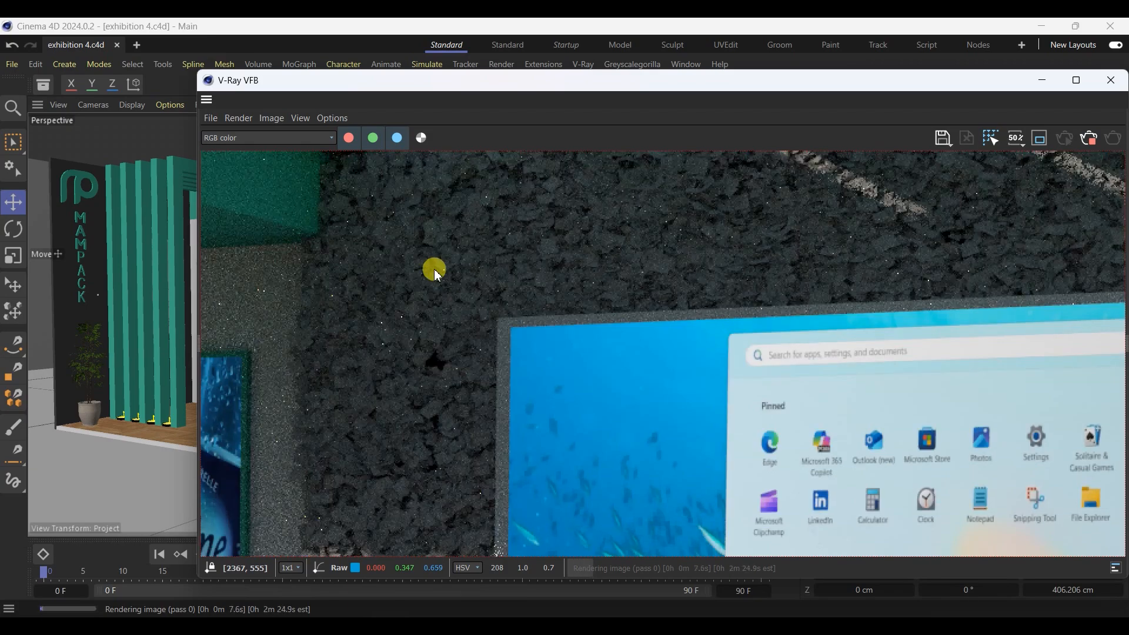
pyautogui.scroll(-3, 492, 306)
pyautogui.scroll(2, 809, 332)
pyautogui.scroll(-2, 639, 335)
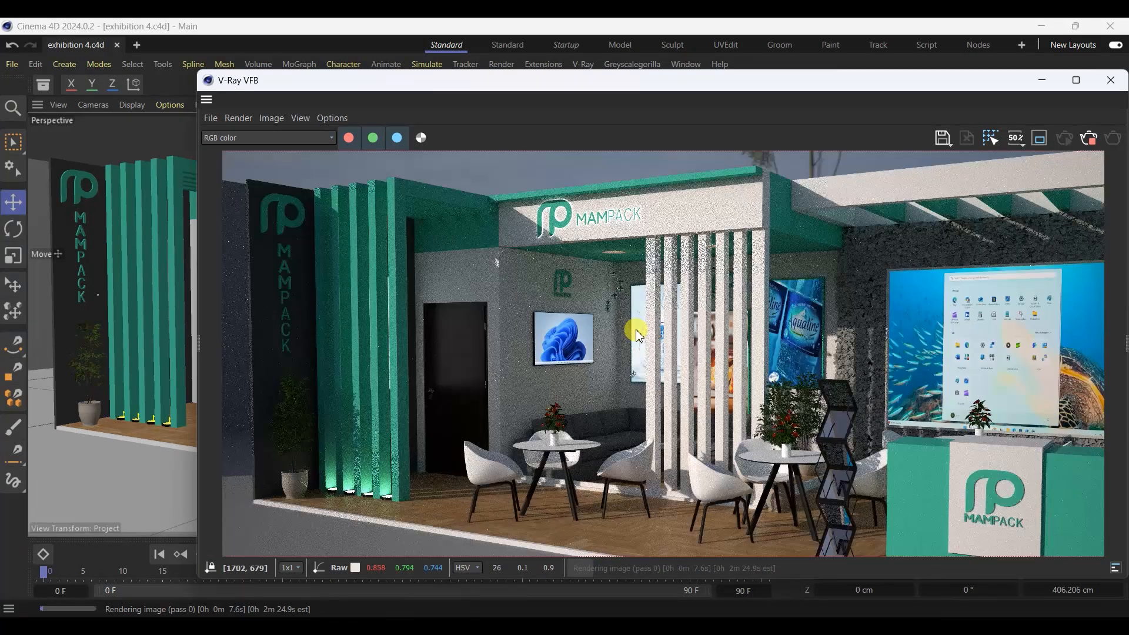
pyautogui.click(1081, 140)
pyautogui.click(1111, 80)
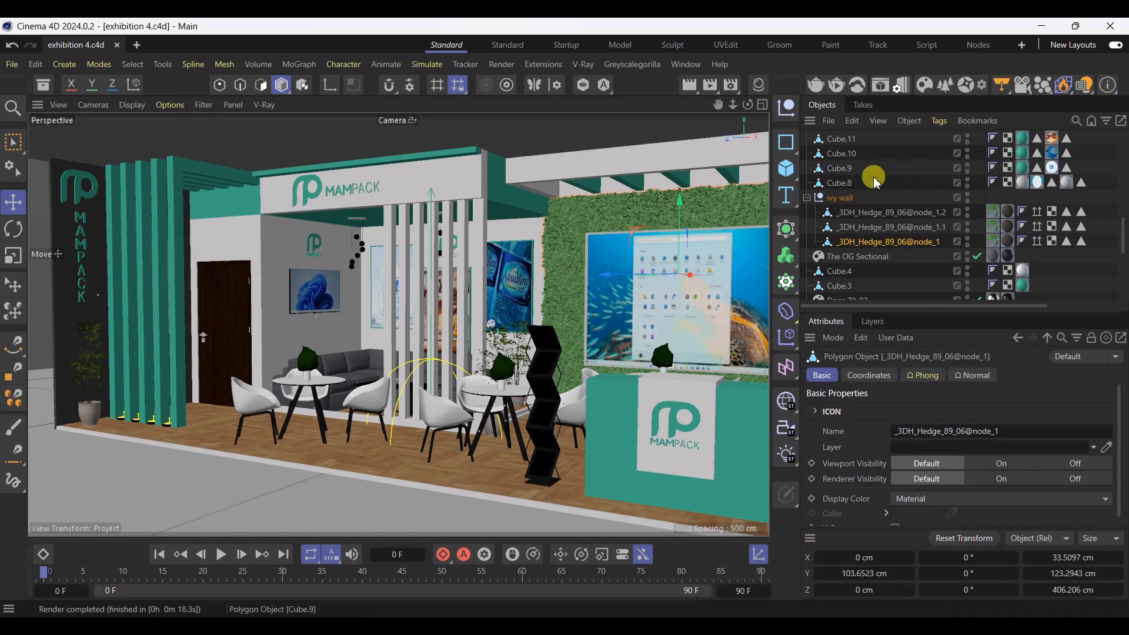
# Step: Delete the Leaves_mtl and Trunk_mtl polygon selection tags from the hedge objects in the ivy wall group
pyautogui.click(993, 240)
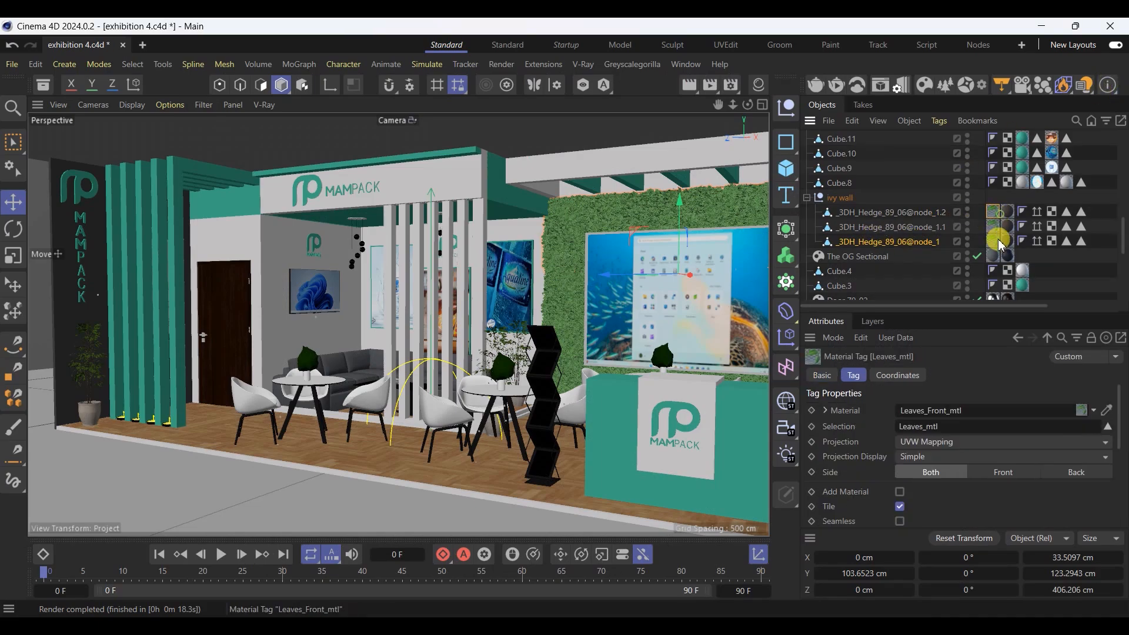
pyautogui.click(1082, 242)
pyautogui.press('Delete')
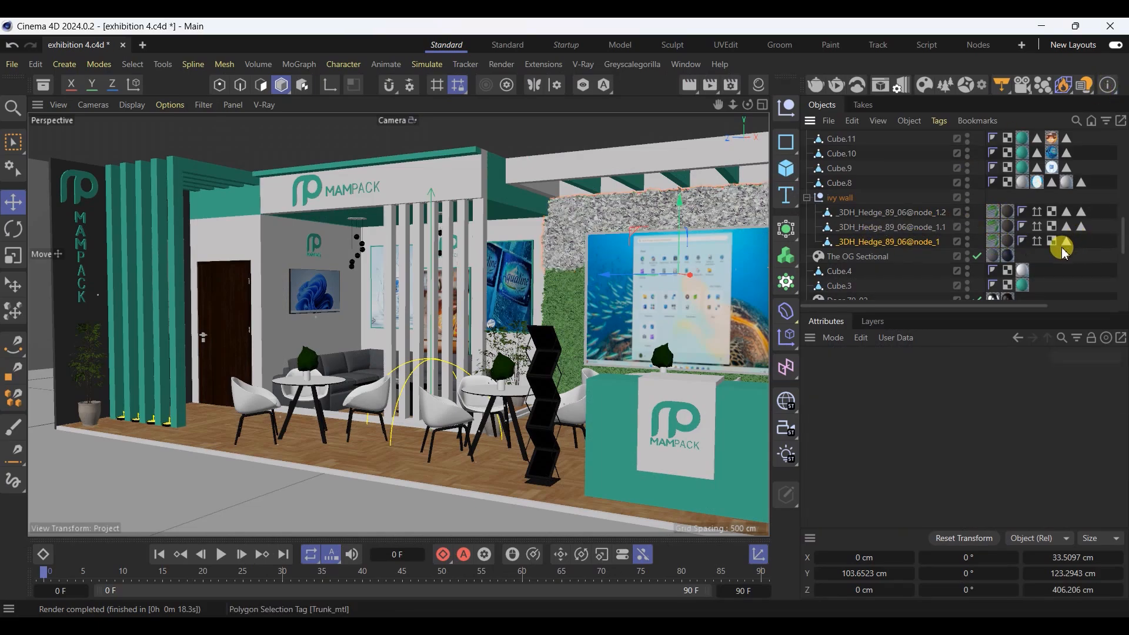
pyautogui.click(1065, 243)
pyautogui.press('Delete')
pyautogui.click(1067, 229)
pyautogui.press('Delete')
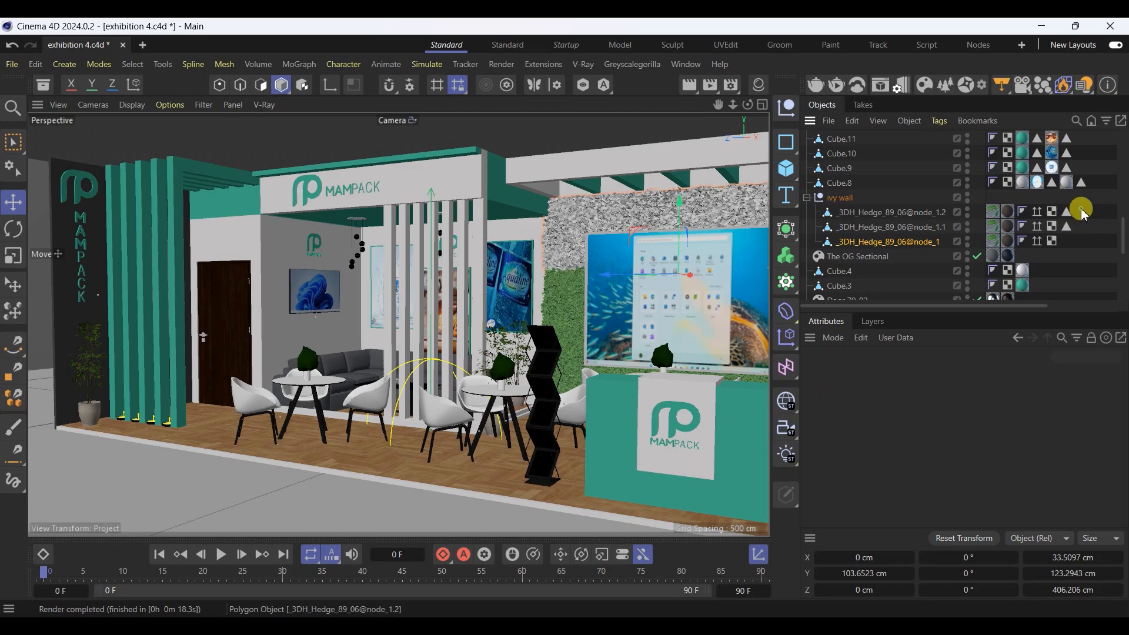
pyautogui.click(1080, 212)
pyautogui.press('Delete')
pyautogui.click(1067, 213)
pyautogui.press('Delete')
# Step: Remove all remaining tags, including the material tags, from the three ivy wall hedge objects
pyautogui.click(1066, 229)
pyautogui.moveTo(1088, 250); pyautogui.dragTo(977, 188)
pyautogui.press('Delete')
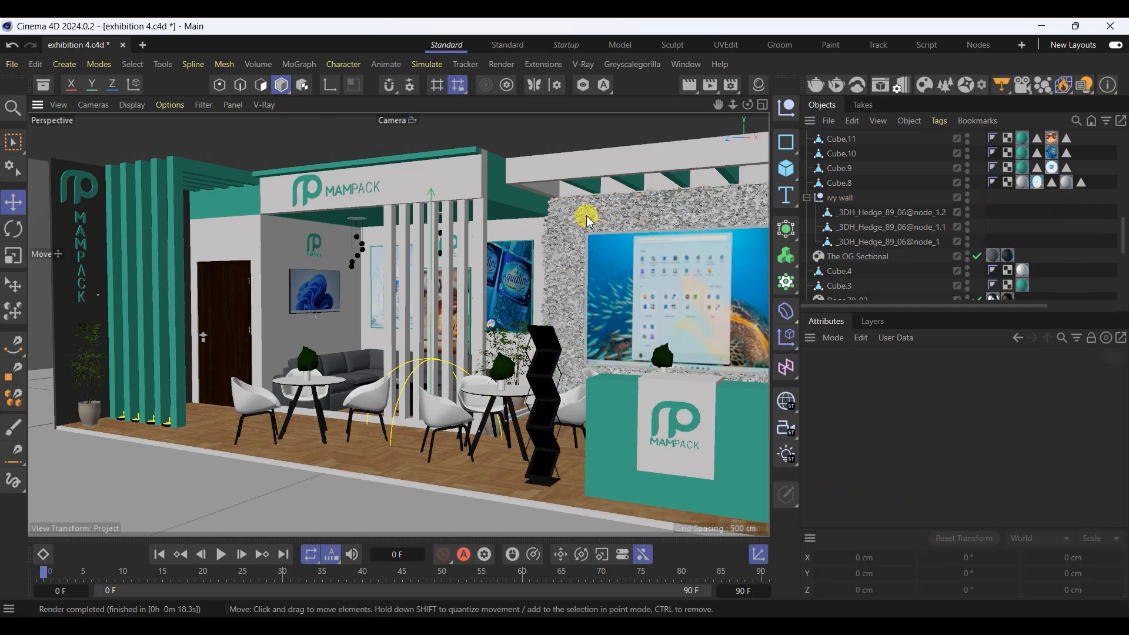
# Step: Apply the Leaves_mtl material to all three ivy wall hedge objects and save the project
pyautogui.click(588, 221)
pyautogui.click(759, 85)
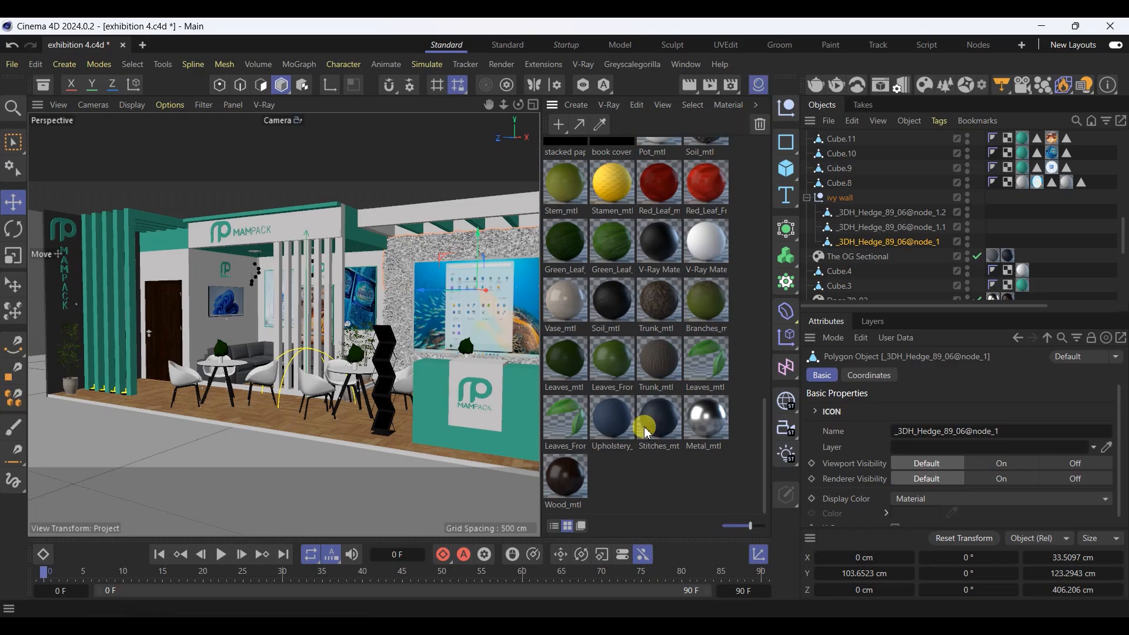
pyautogui.moveTo(724, 360); pyautogui.dragTo(405, 275)
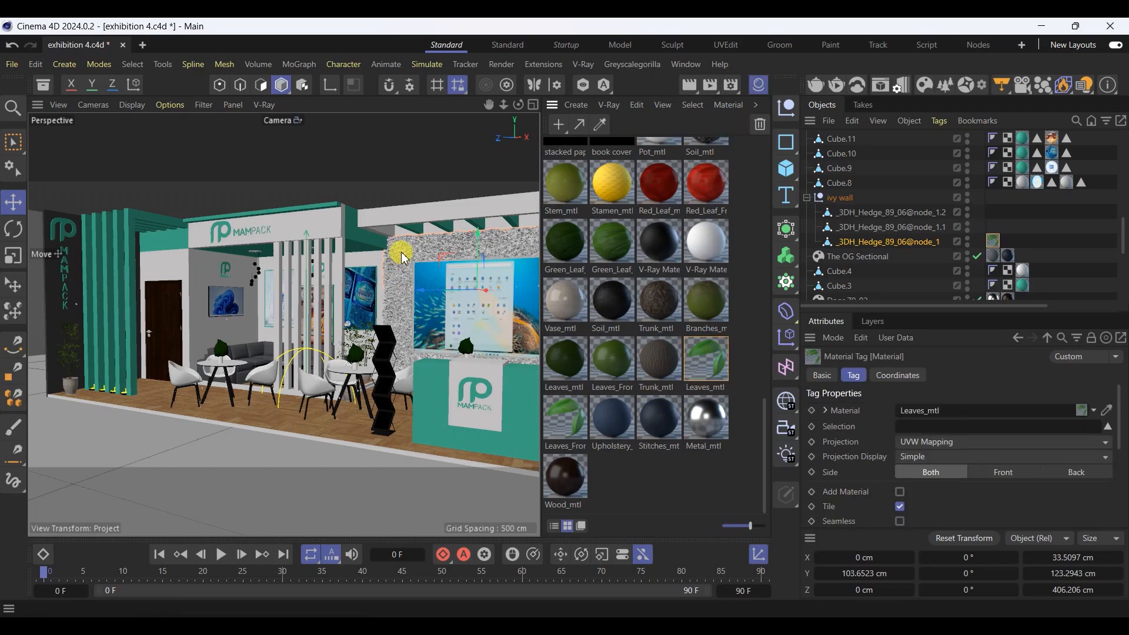
pyautogui.moveTo(711, 356); pyautogui.dragTo(410, 306)
pyautogui.moveTo(707, 355); pyautogui.dragTo(410, 351)
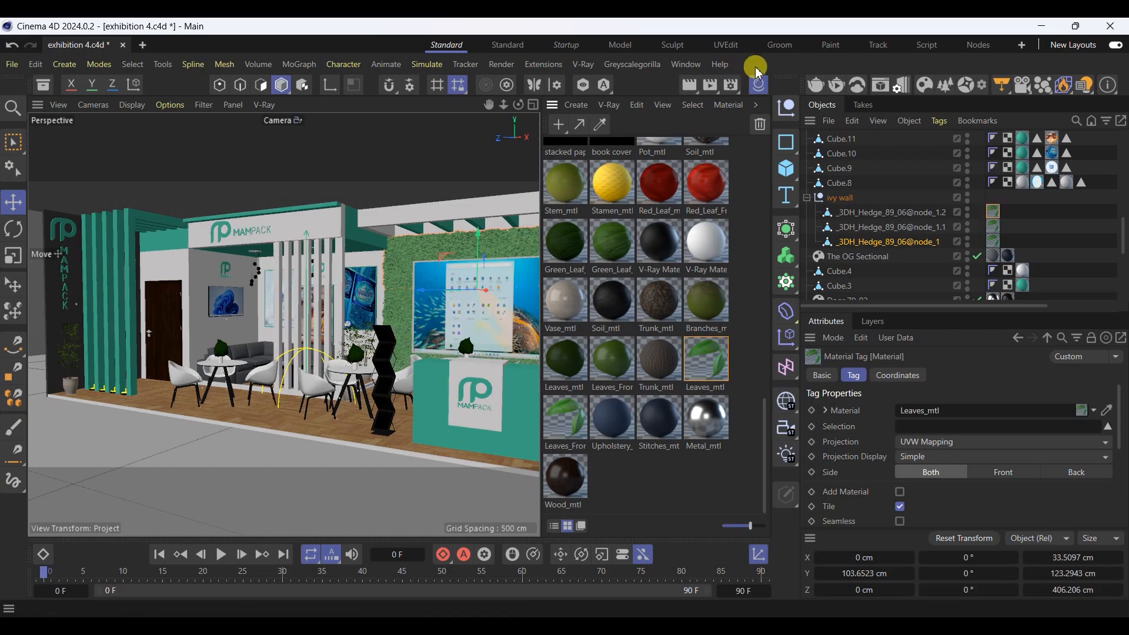
pyautogui.click(759, 84)
pyautogui.hotkey('ctrl', 's')
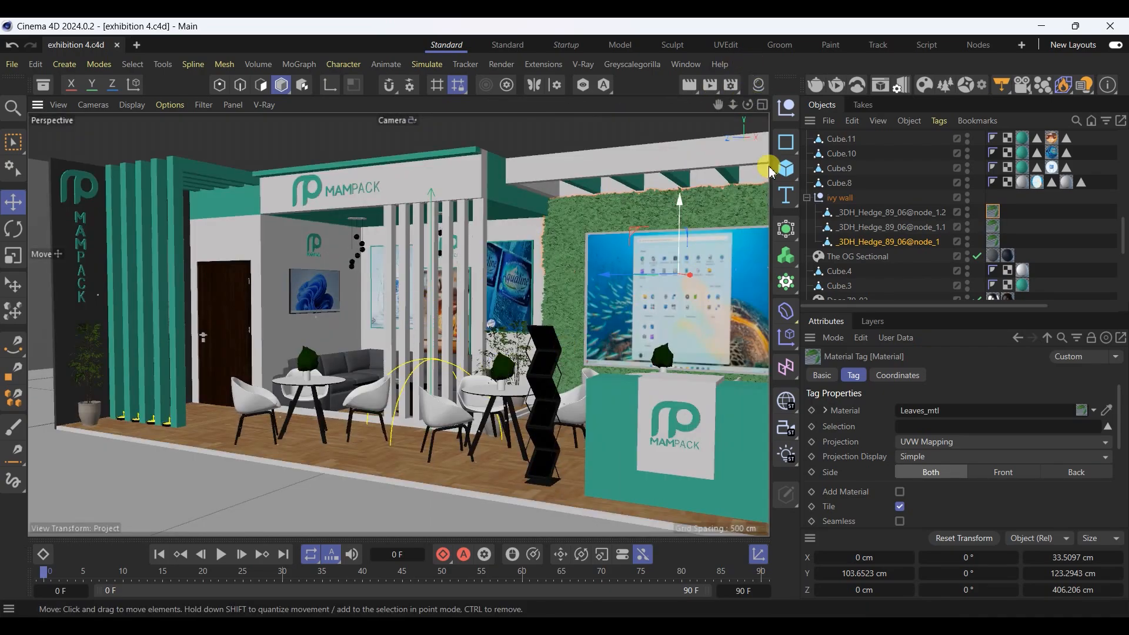
pyautogui.click(990, 212)
pyautogui.keyDown('ctrl'); pyautogui.moveTo(992, 227); pyautogui.dragTo(992, 245); pyautogui.keyUp('ctrl')
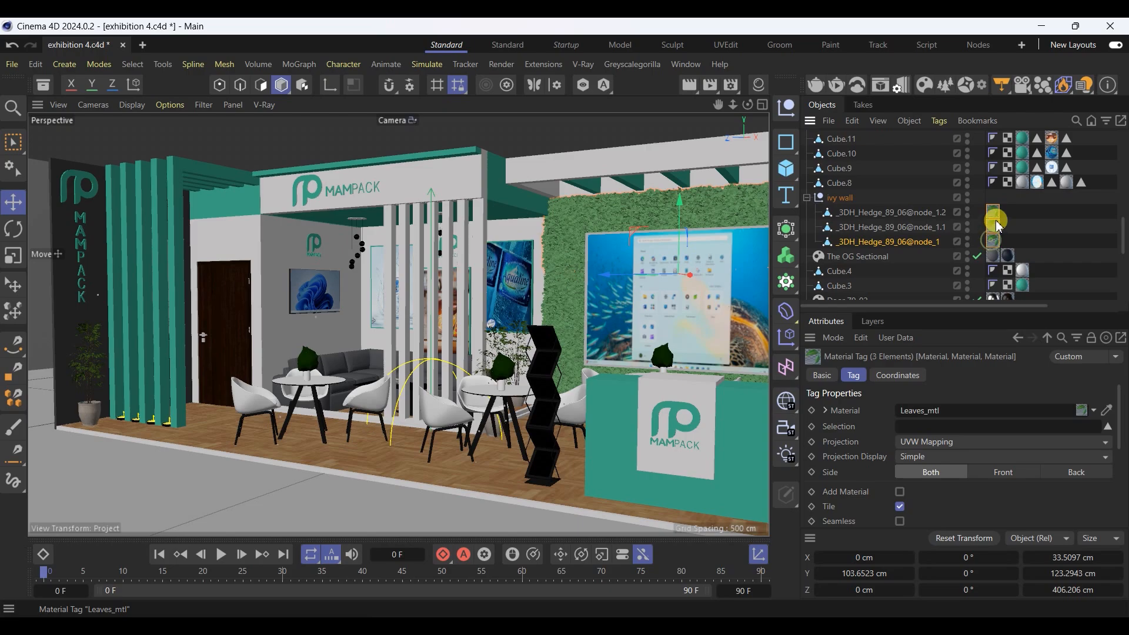
pyautogui.rightClick(997, 218)
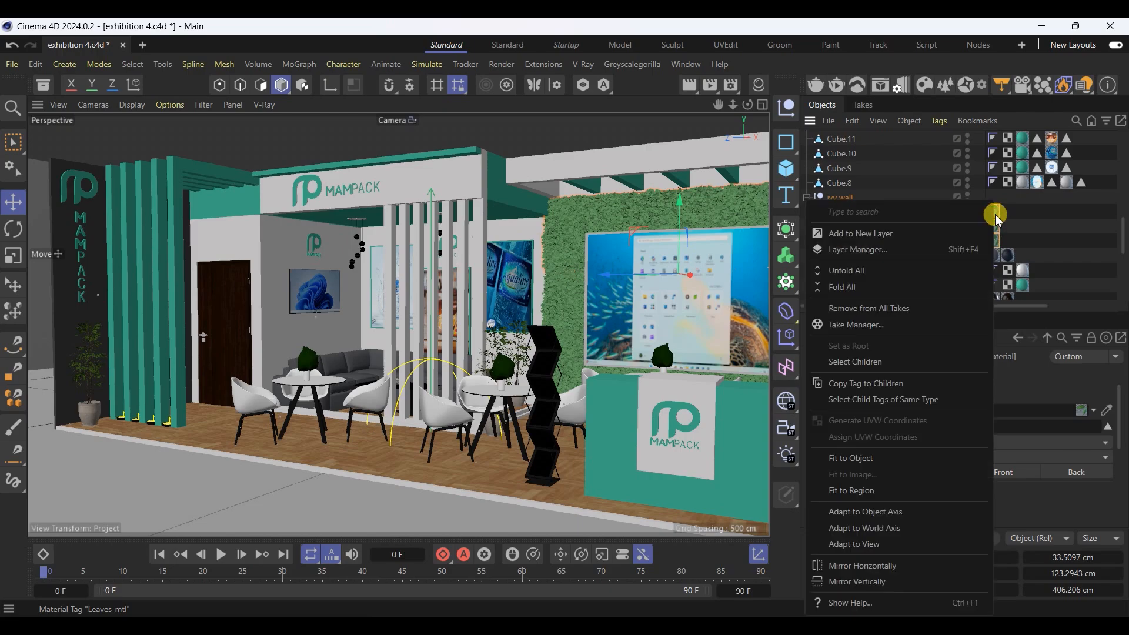
pyautogui.click(995, 216)
pyautogui.click(994, 211)
pyautogui.rightClick(995, 210)
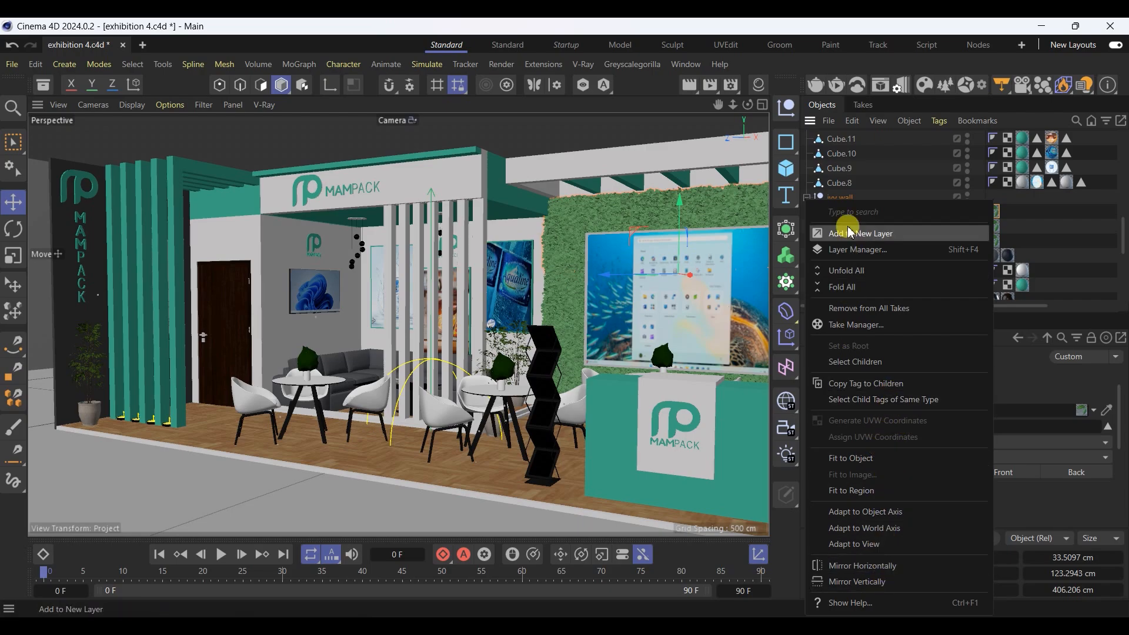
# Step: Render the booth with V-Ray, inspect the hedge around the screen up close, then stop the render and close the frame buffer
pyautogui.click(816, 87)
pyautogui.click(817, 90)
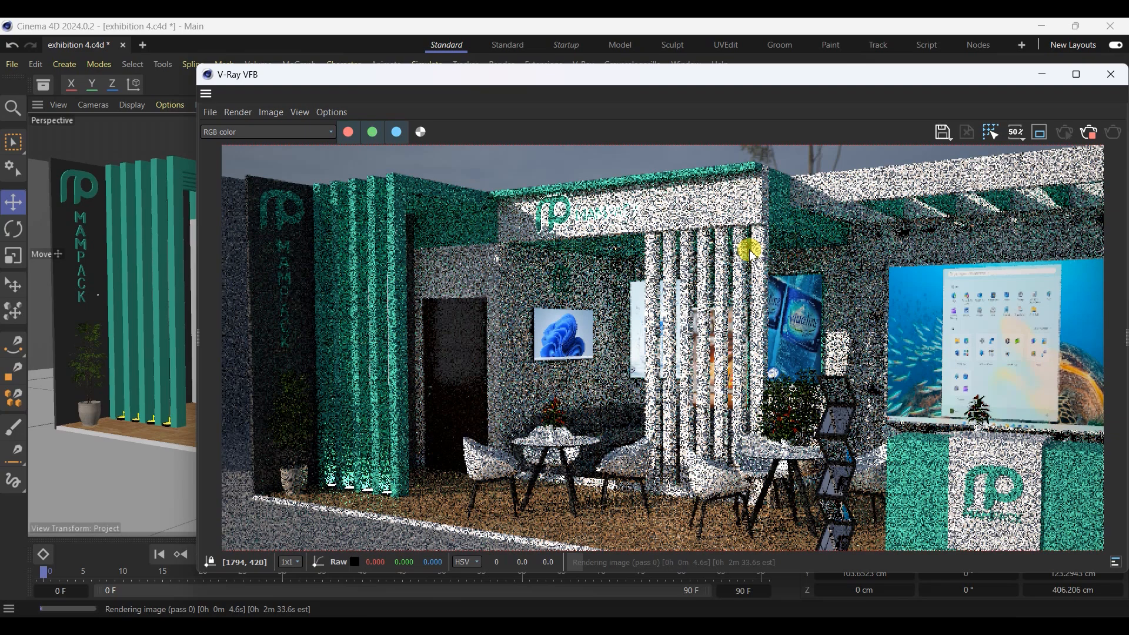
pyautogui.scroll(4, 893, 235)
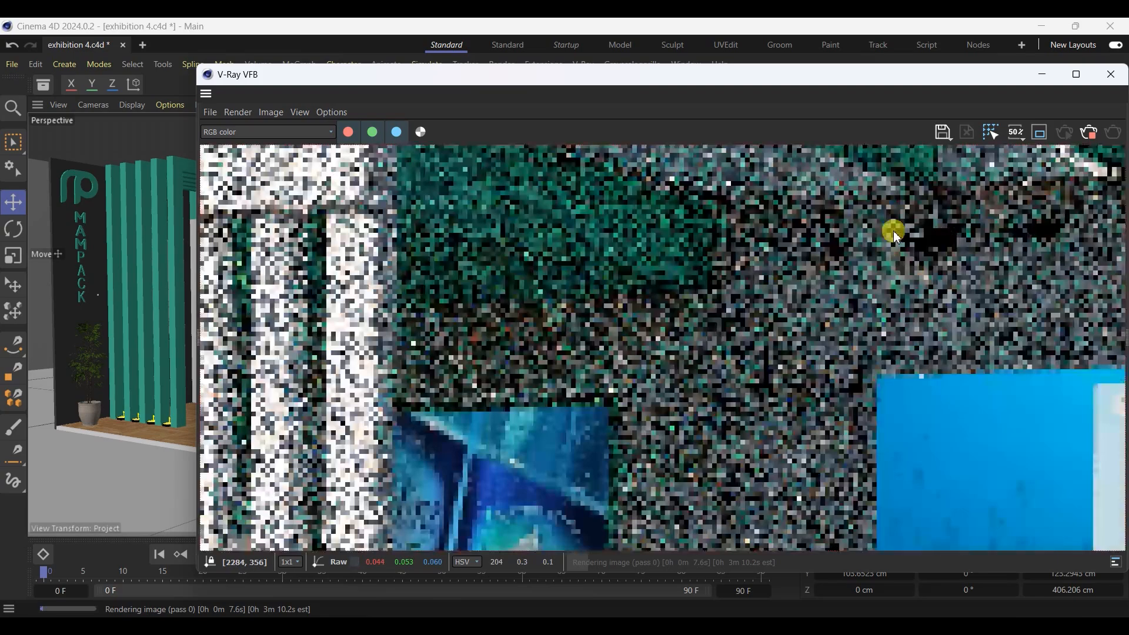
pyautogui.scroll(-4, 776, 250)
pyautogui.scroll(2, 918, 275)
pyautogui.scroll(2, 915, 271)
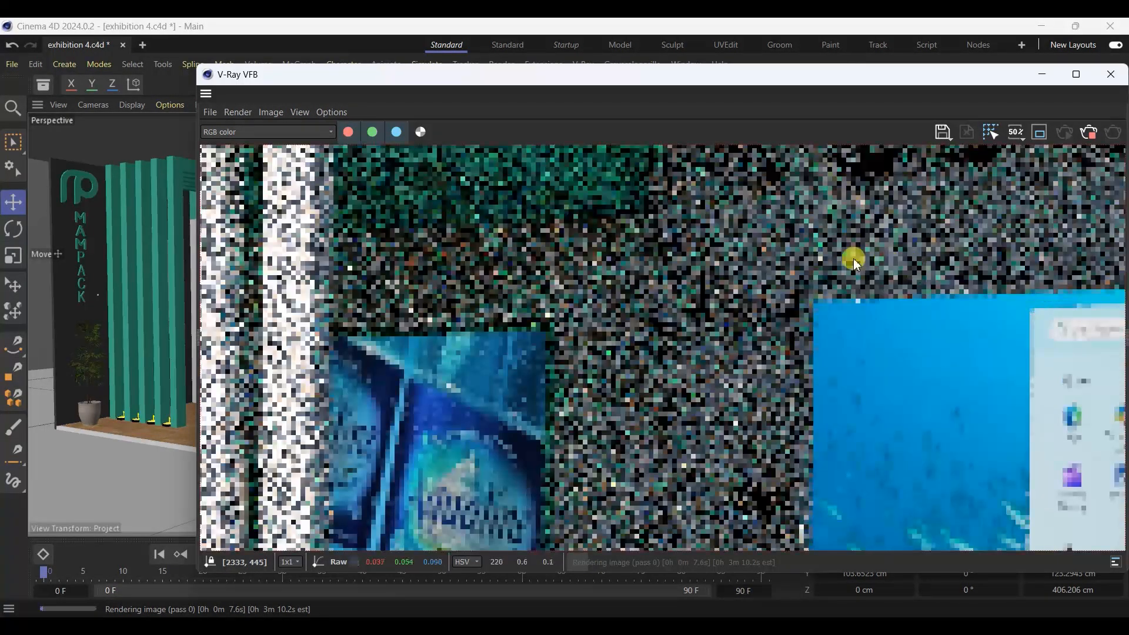
pyautogui.scroll(-5, 785, 284)
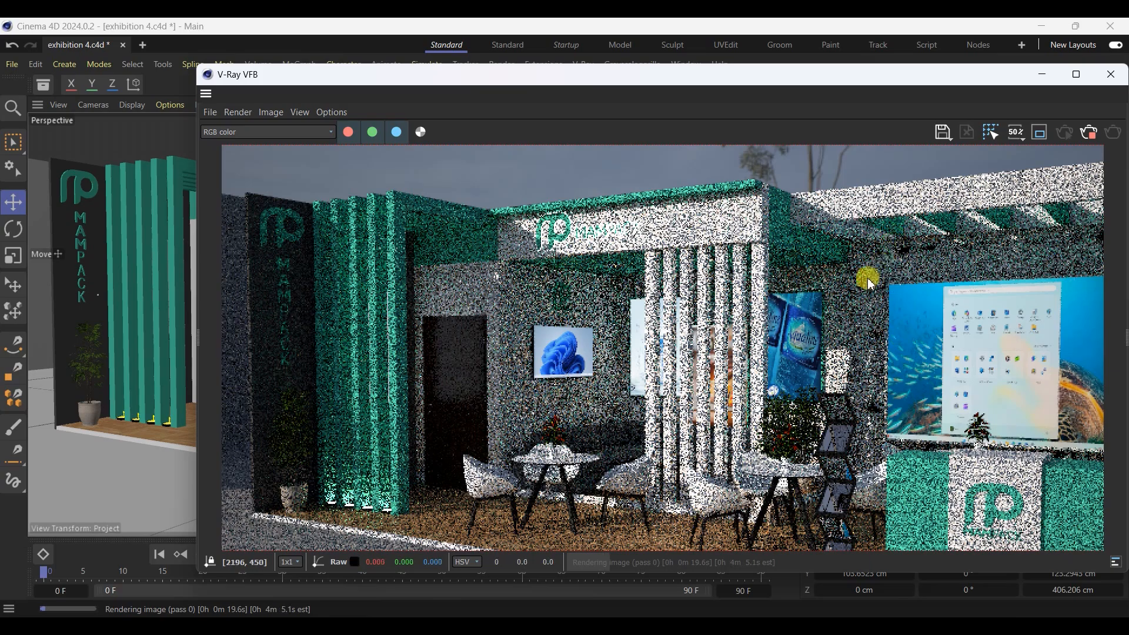
pyautogui.scroll(4, 876, 294)
pyautogui.scroll(-4, 877, 298)
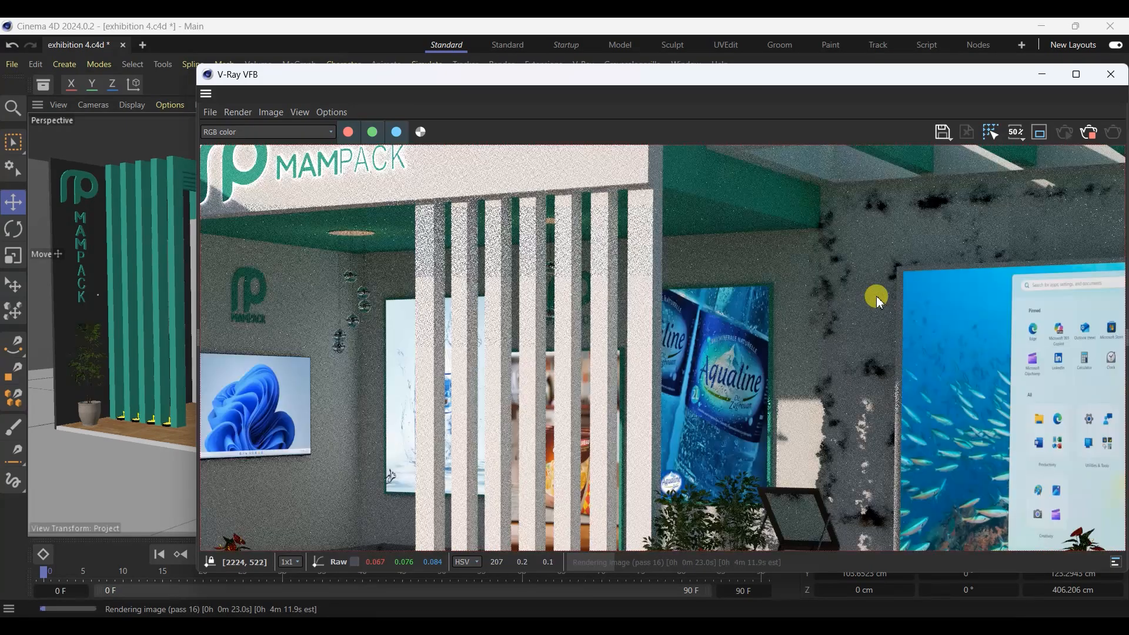
pyautogui.click(1090, 133)
pyautogui.click(1111, 75)
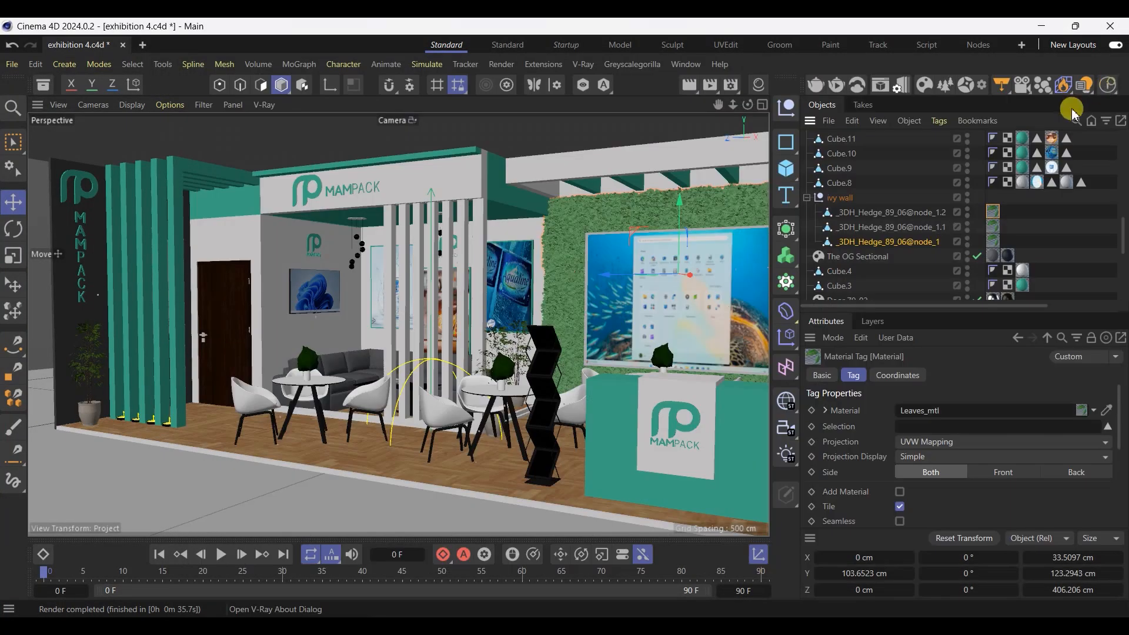
# Step: Replace the material on all three ivy wall hedge objects with Leaves_Front_mtl and test it with a short V-Ray render
pyautogui.click(877, 242)
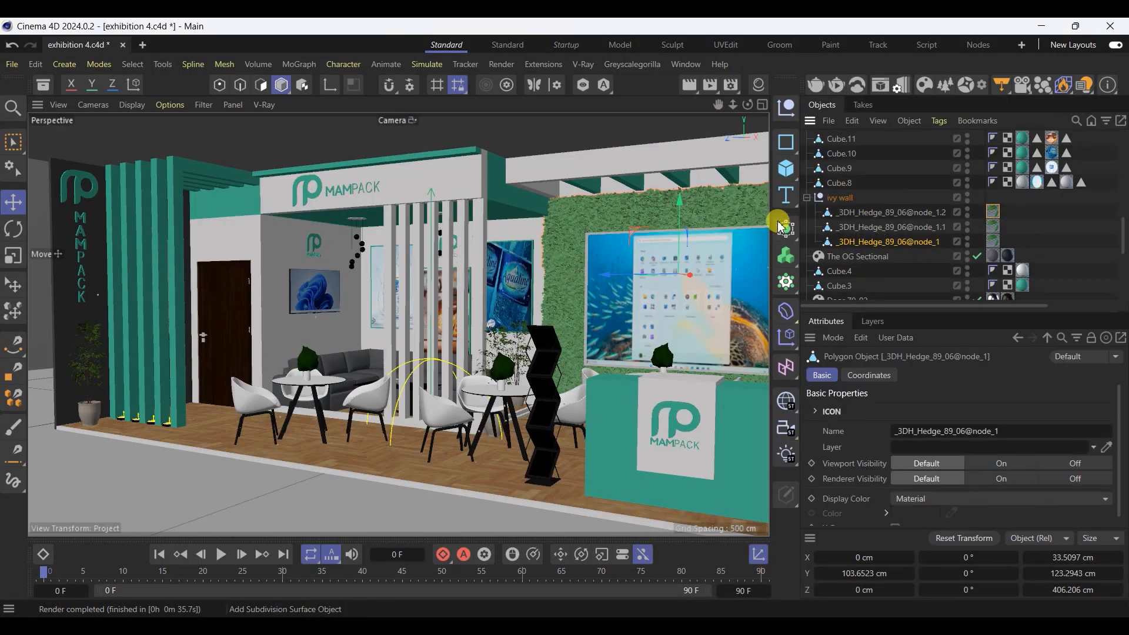
pyautogui.click(759, 84)
pyautogui.click(990, 244)
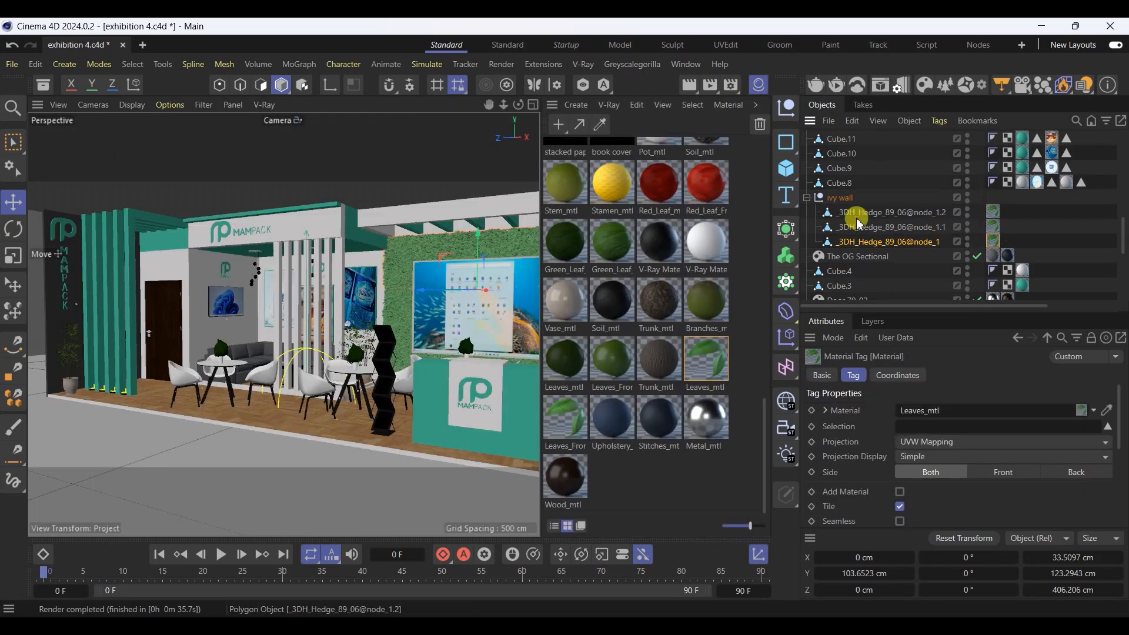
pyautogui.moveTo(908, 259); pyautogui.dragTo(993, 241)
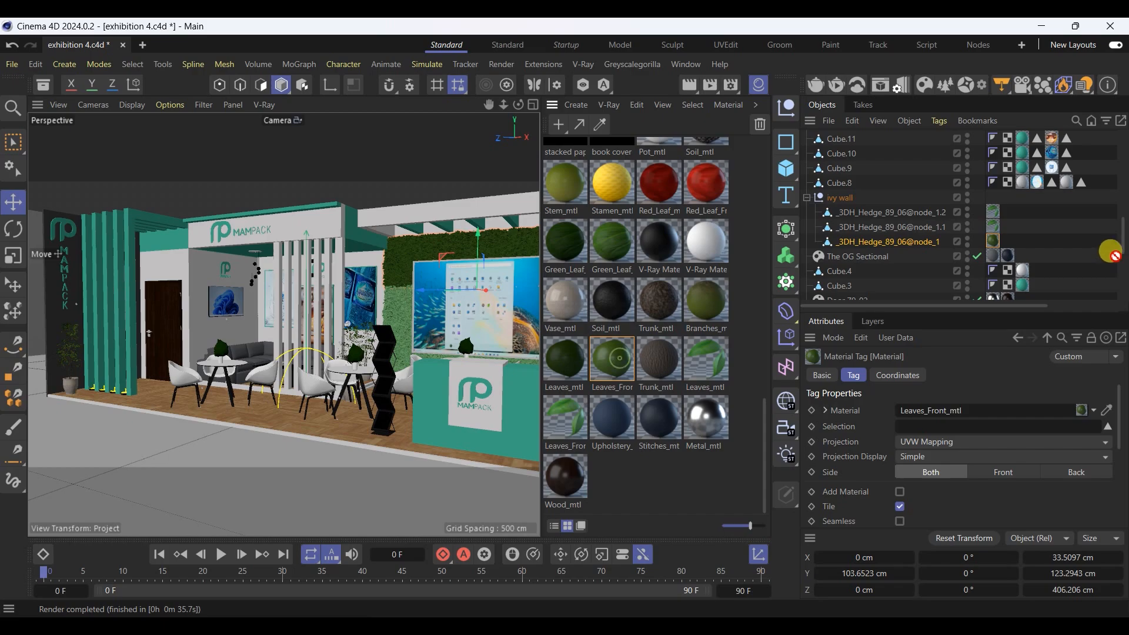
pyautogui.moveTo(614, 353); pyautogui.dragTo(986, 223)
pyautogui.click(770, 87)
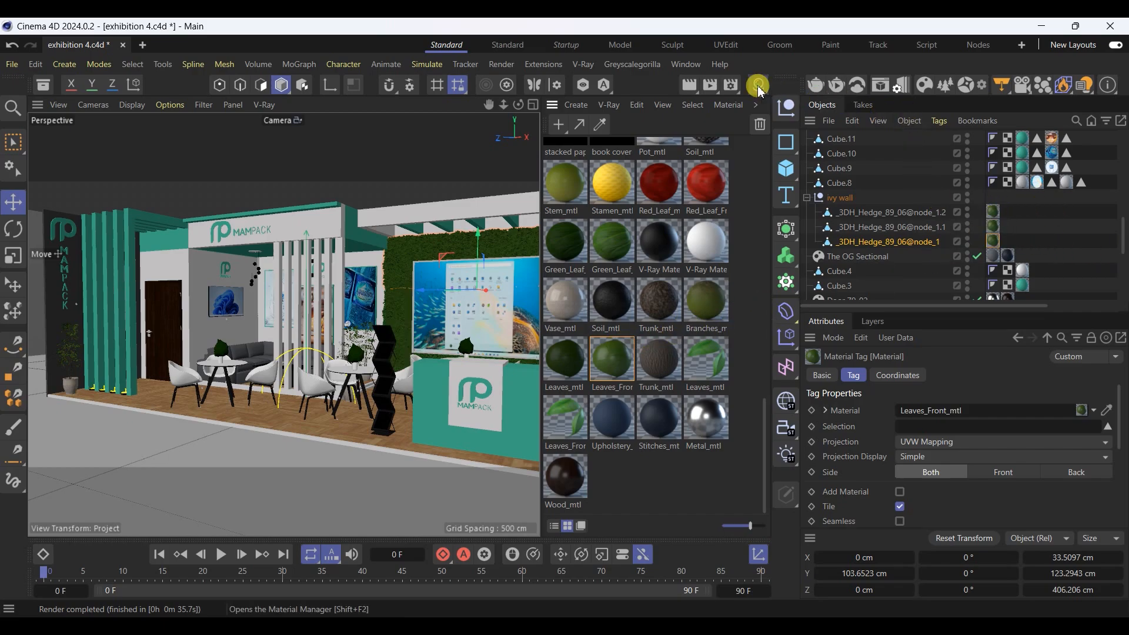
pyautogui.click(821, 85)
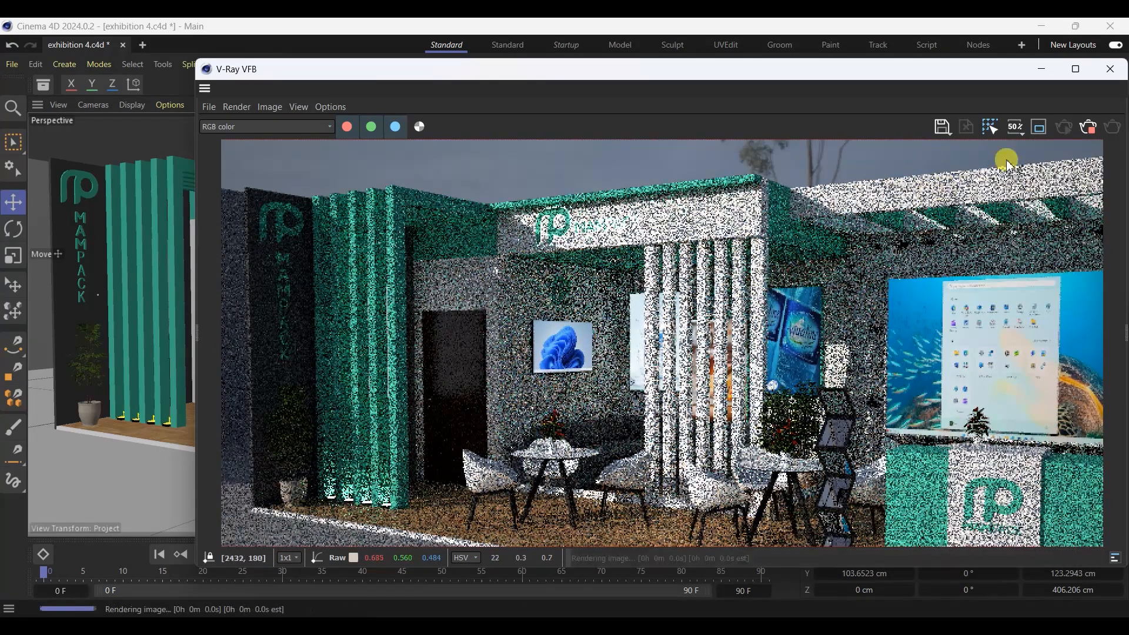
pyautogui.click(1110, 69)
# Step: Delete the entire ivy wall group from the scene
pyautogui.keyDown('alt'); pyautogui.moveTo(546, 360); pyautogui.dragTo(575, 298); pyautogui.keyUp('alt')
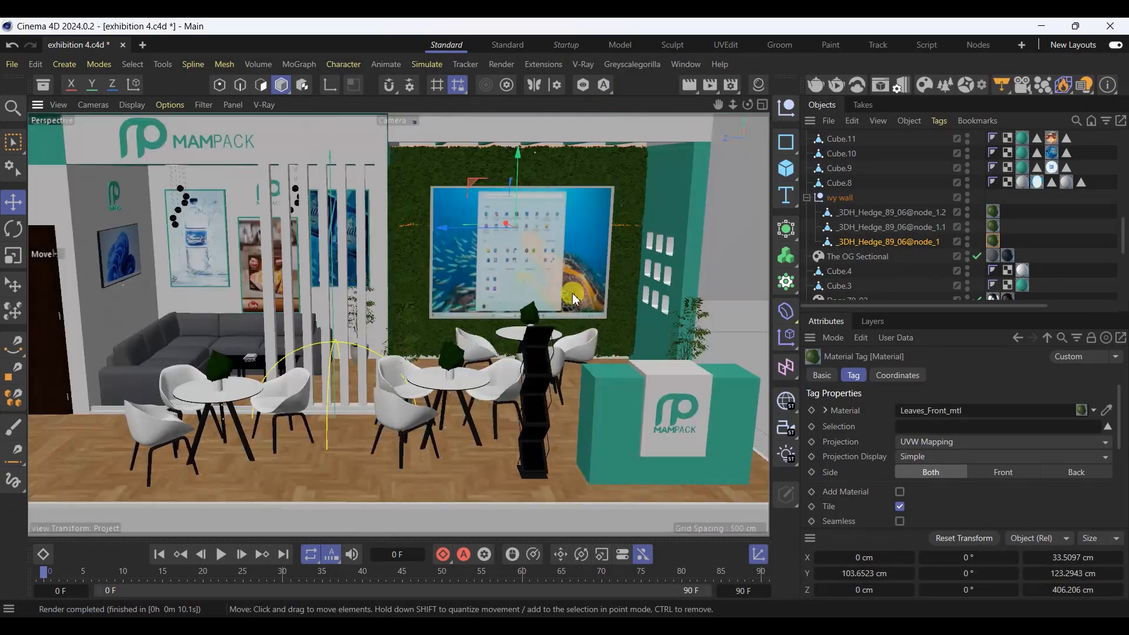
pyautogui.scroll(3, 599, 144)
pyautogui.click(599, 176)
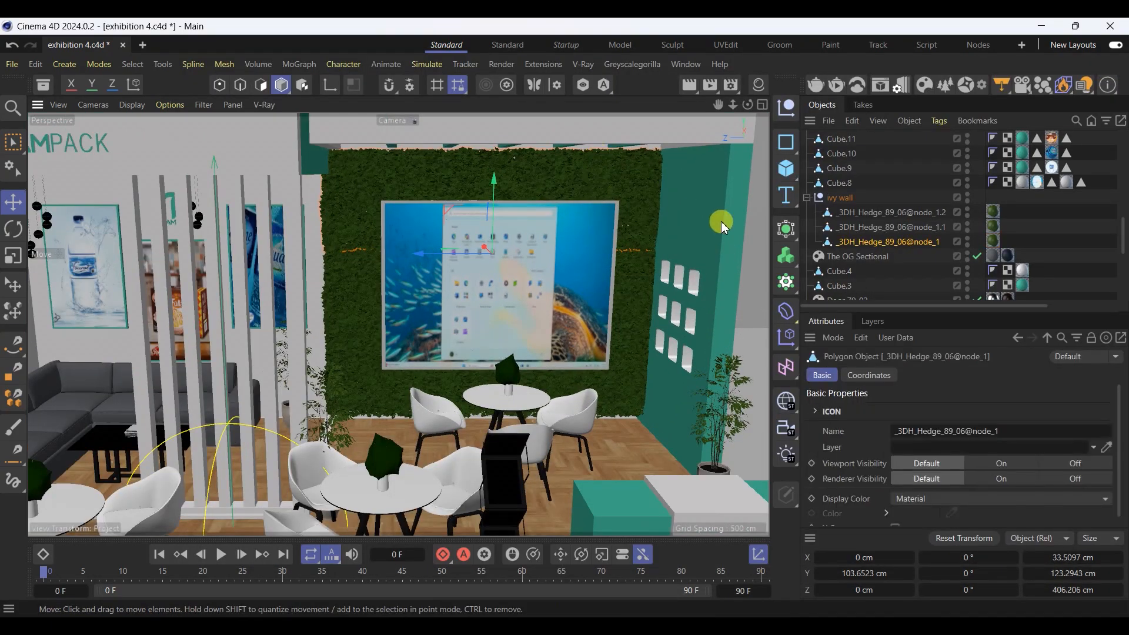
pyautogui.click(838, 198)
pyautogui.press('Delete')
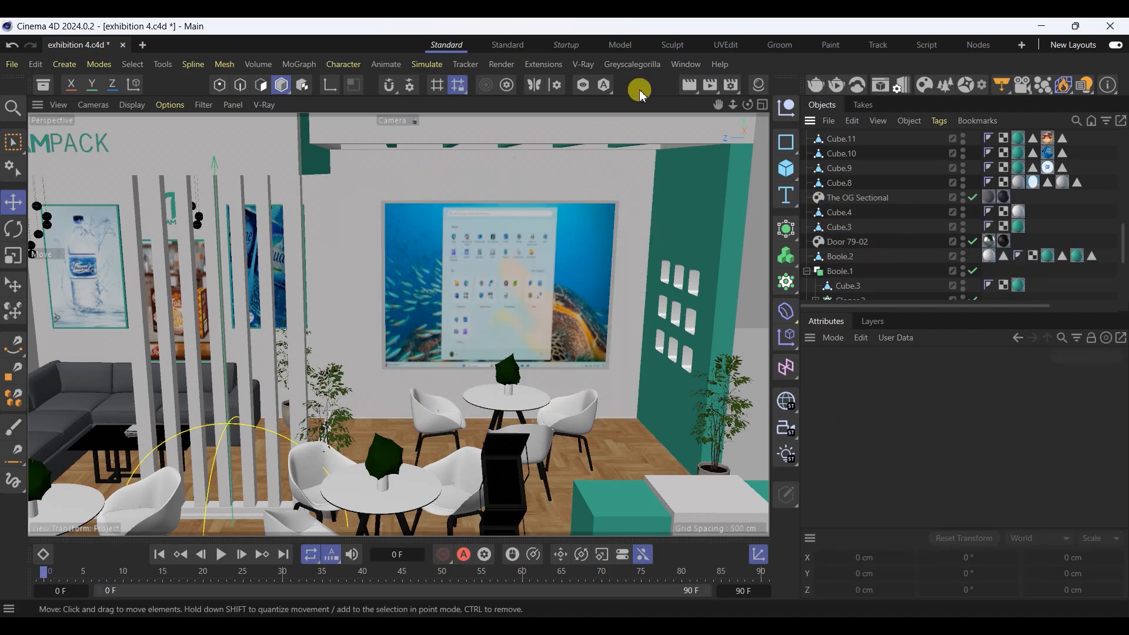
# Step: Open the Chaos Cosmos Browser and show the Vegetation category of the online 3D models
pyautogui.click(922, 81)
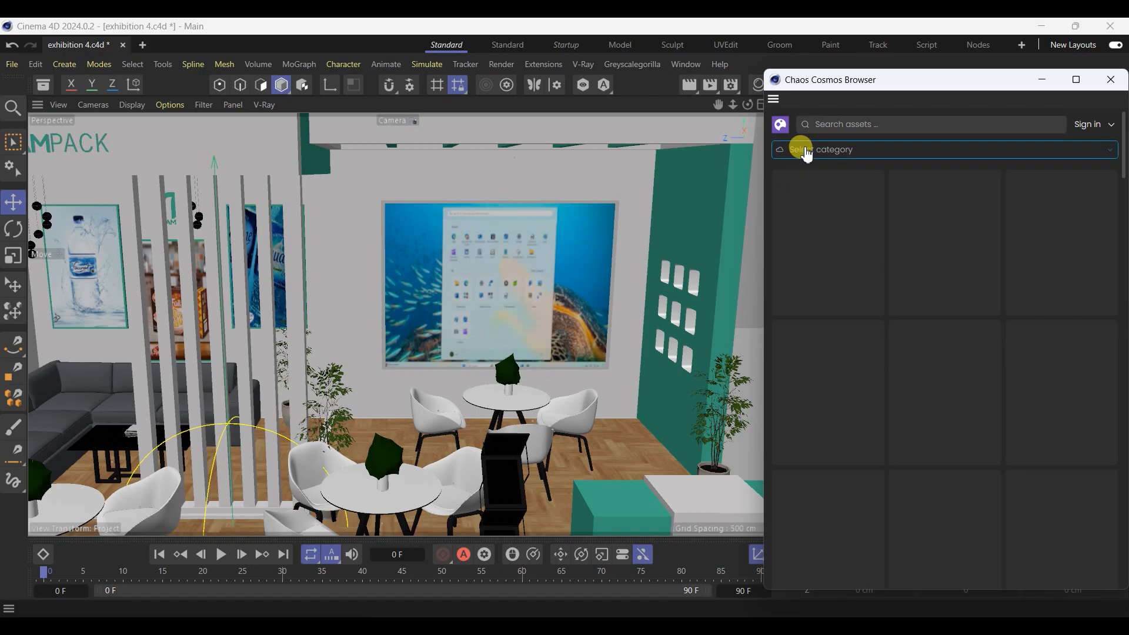
pyautogui.click(807, 152)
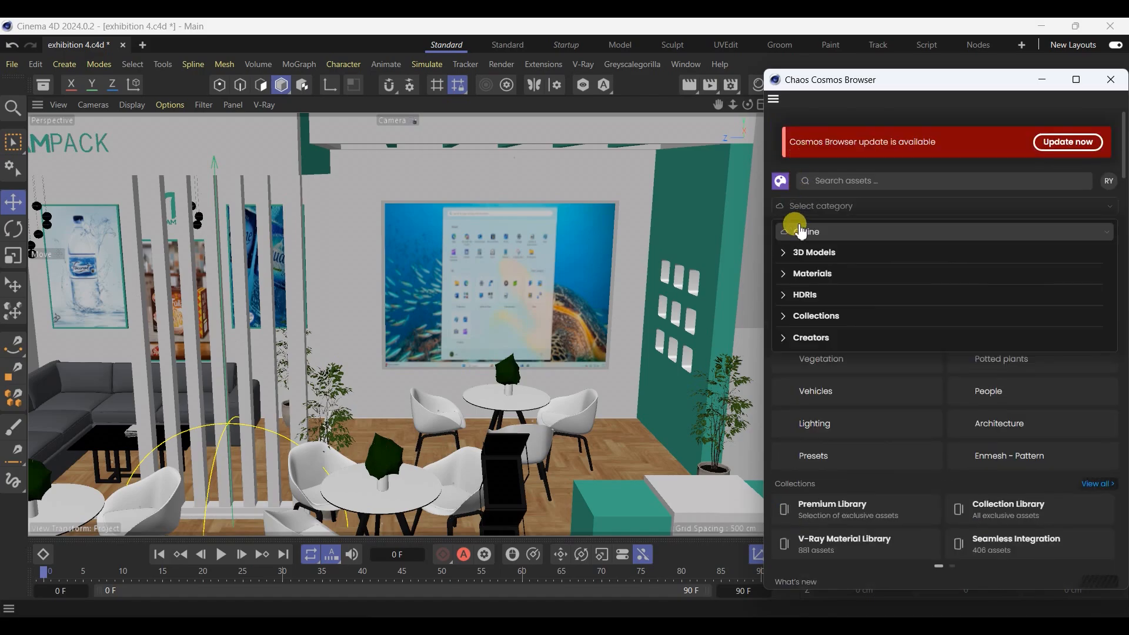
pyautogui.click(782, 255)
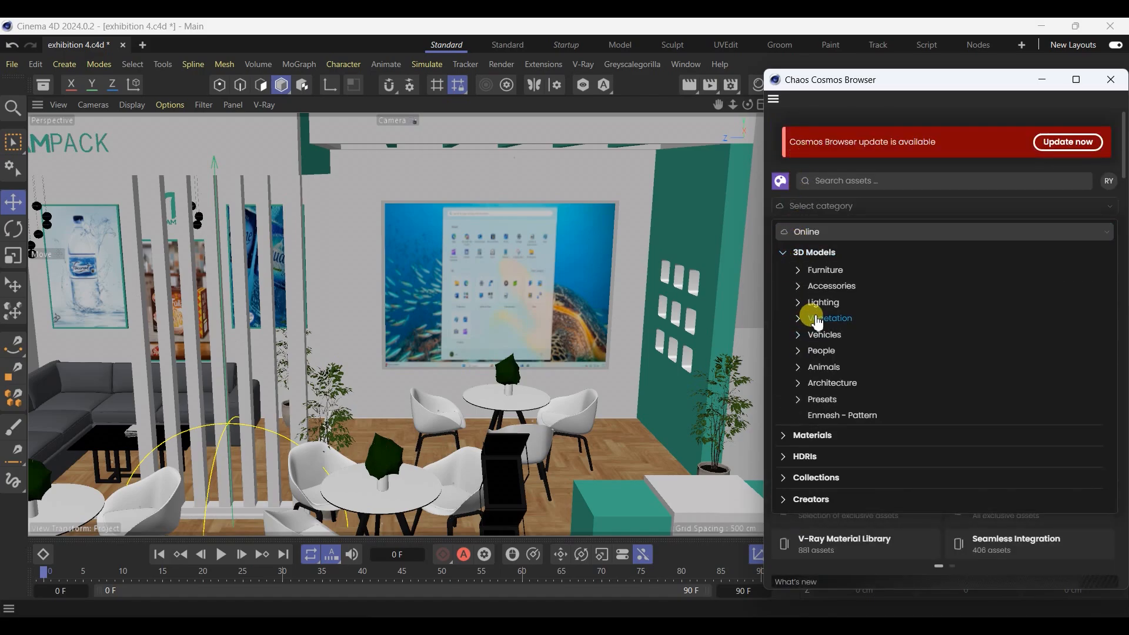
pyautogui.click(826, 318)
pyautogui.click(800, 183)
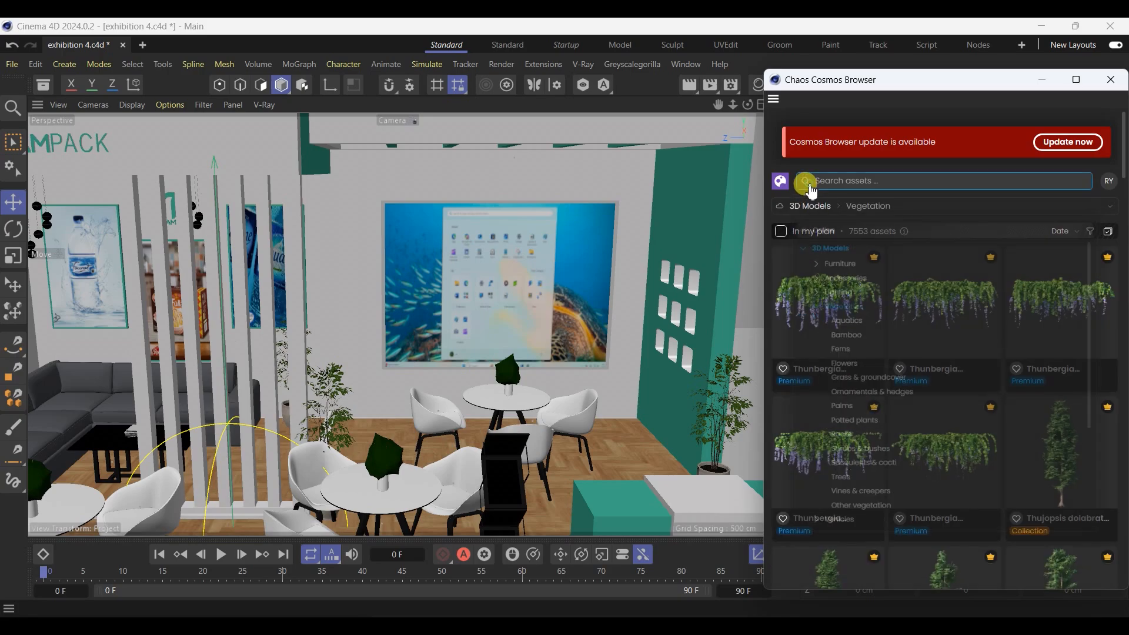
# Step: Switch the asset source to Downloaded and show only the Vegetation category of 3D models
pyautogui.click(780, 181)
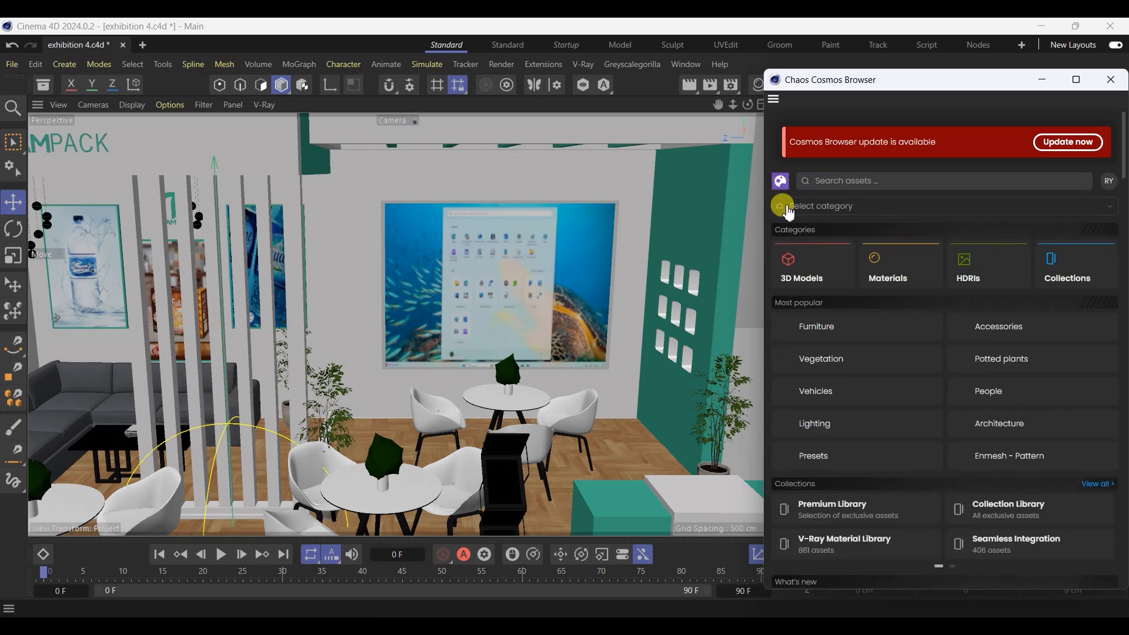
pyautogui.click(799, 207)
pyautogui.click(805, 234)
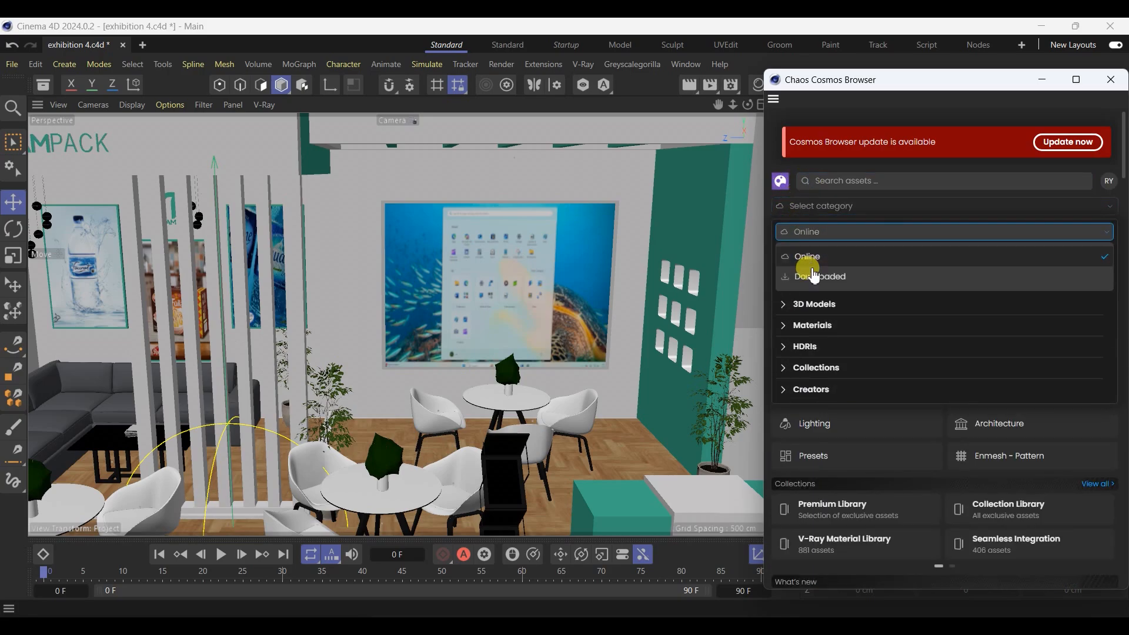
pyautogui.click(841, 272)
pyautogui.click(777, 258)
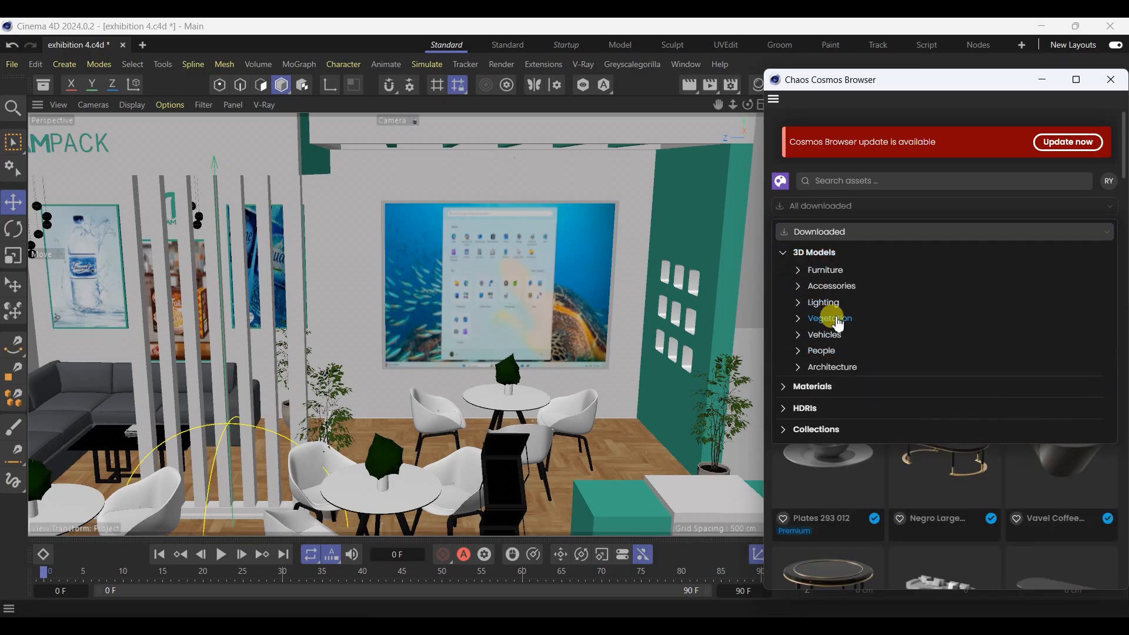
pyautogui.click(836, 320)
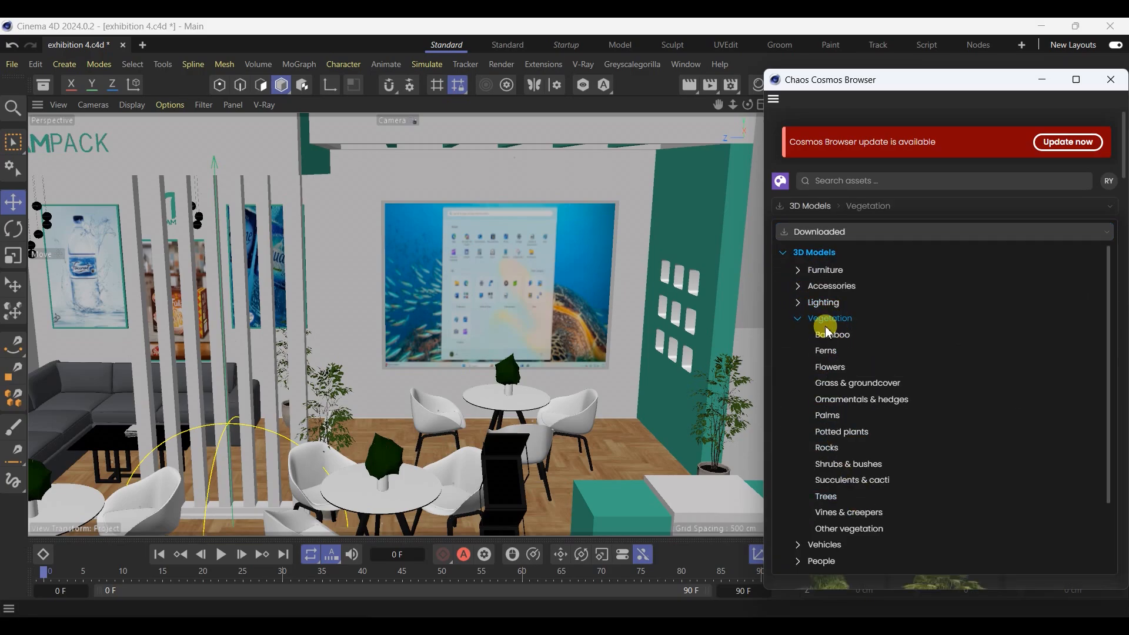
pyautogui.click(843, 235)
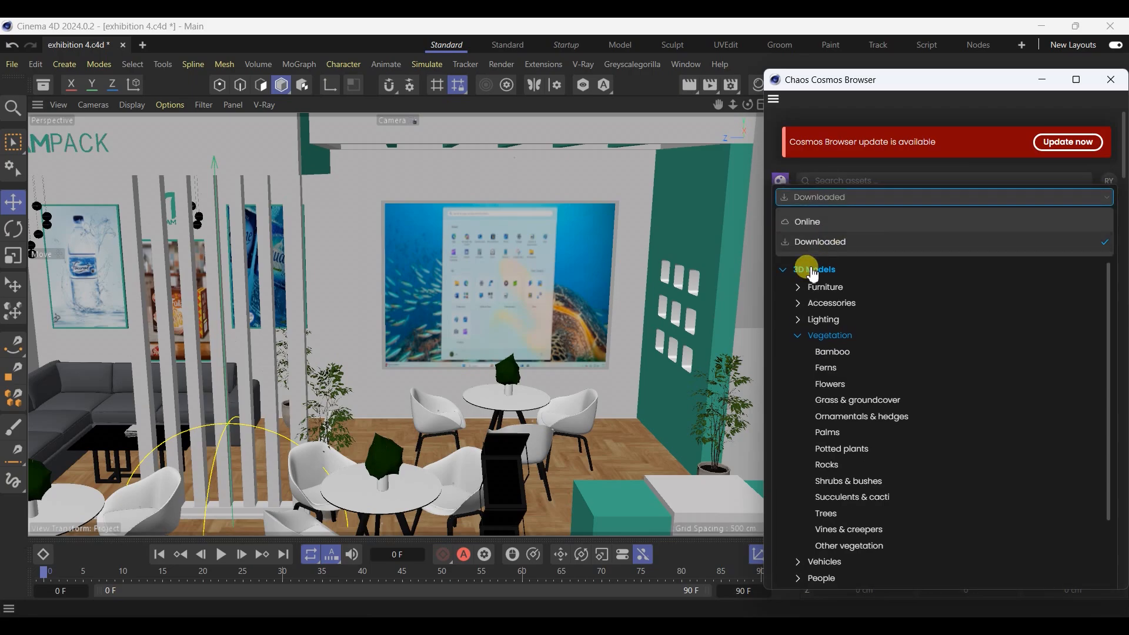
pyautogui.click(830, 340)
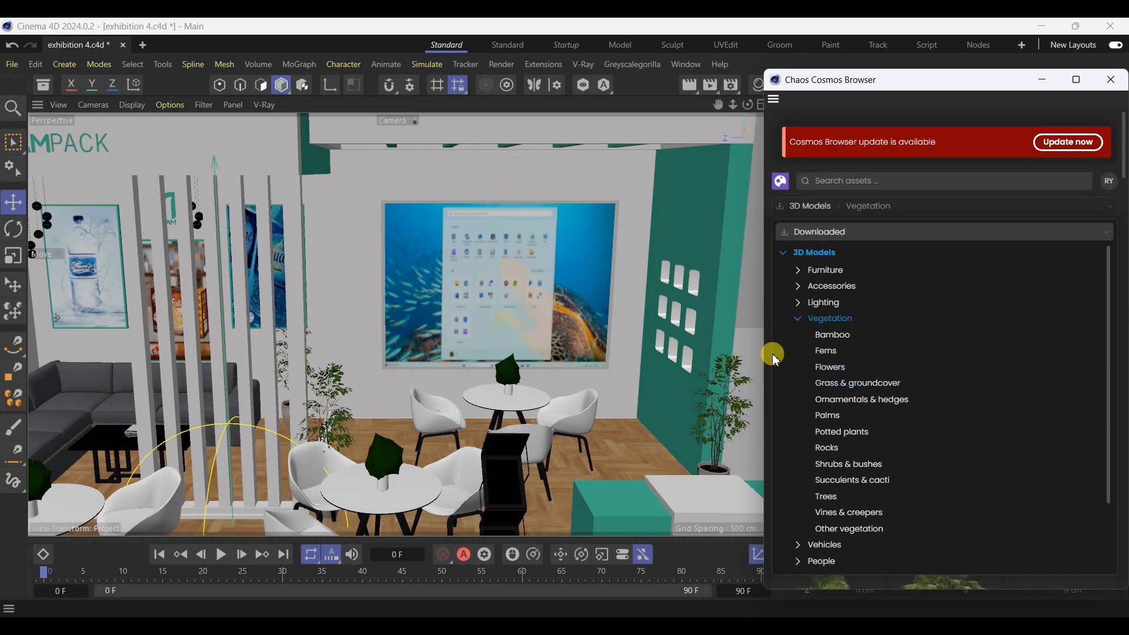
# Step: Find the Hedge 89-06 model among the downloaded vegetation, import it into the scene and close the Chaos Cosmos Browser
pyautogui.scroll(-10, 887, 395)
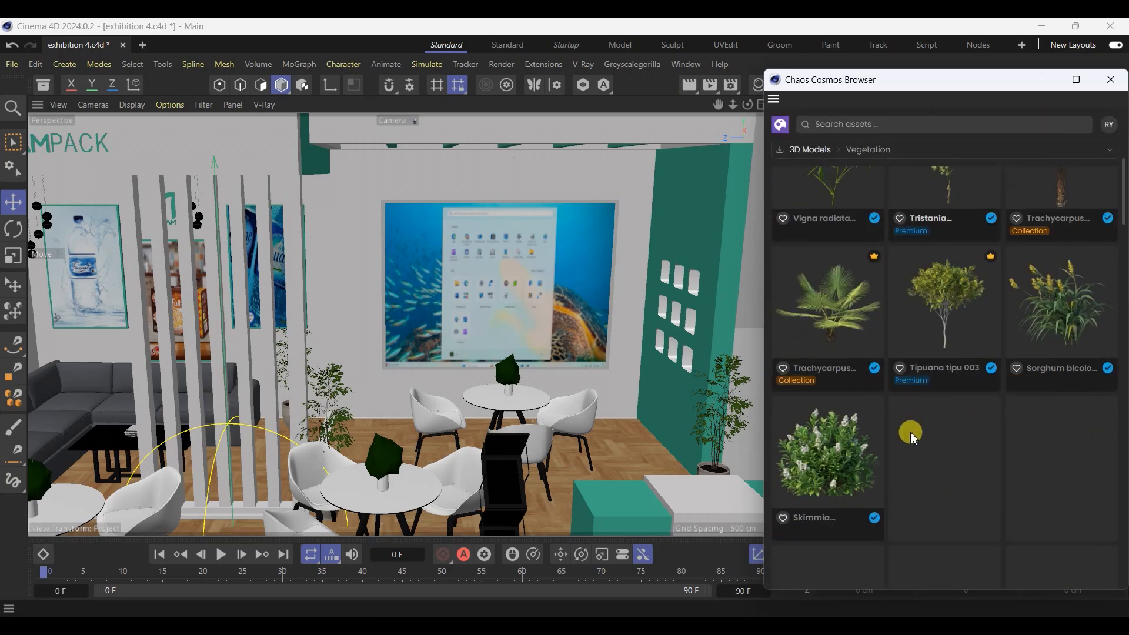
pyautogui.scroll(-3, 914, 465)
pyautogui.scroll(-3, 919, 464)
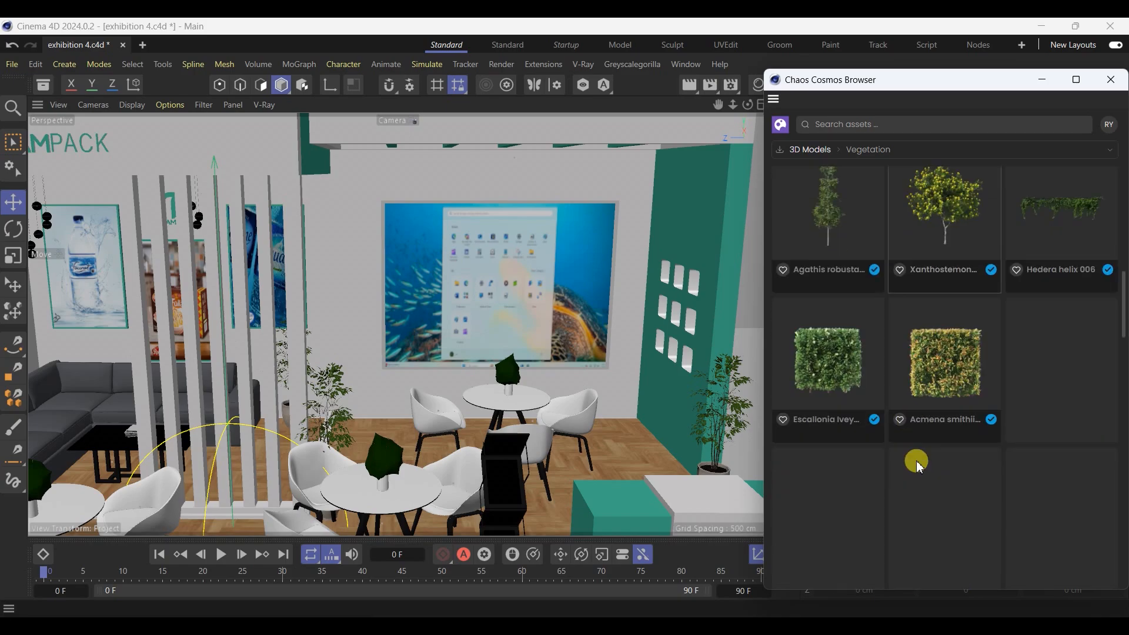
pyautogui.scroll(-3, 929, 412)
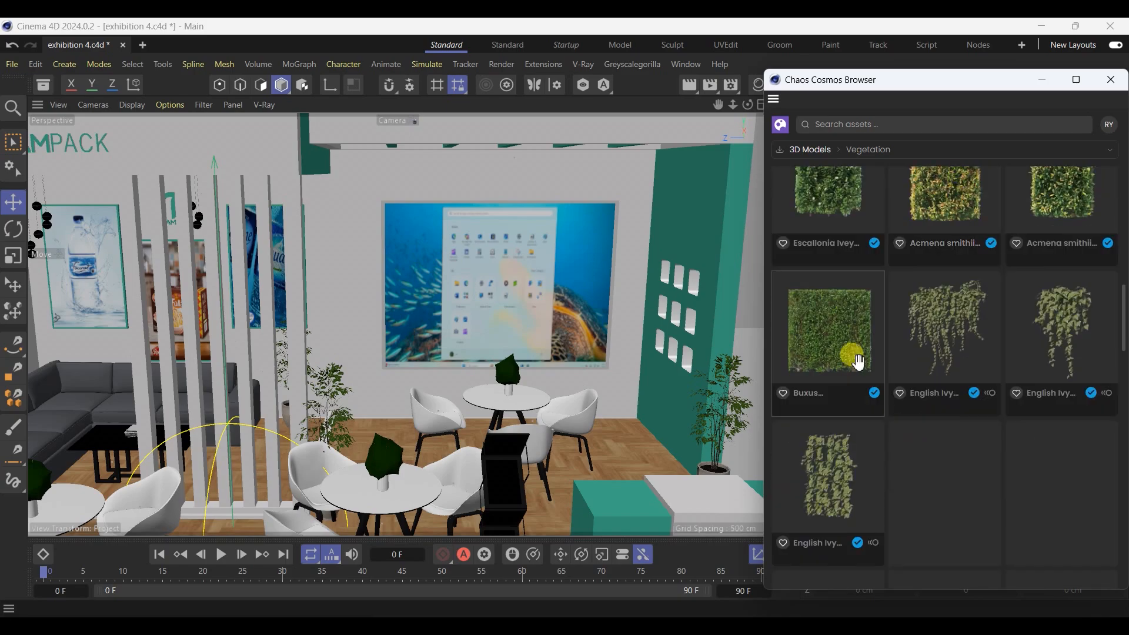
pyautogui.moveTo(864, 306)
pyautogui.scroll(-5, 909, 383)
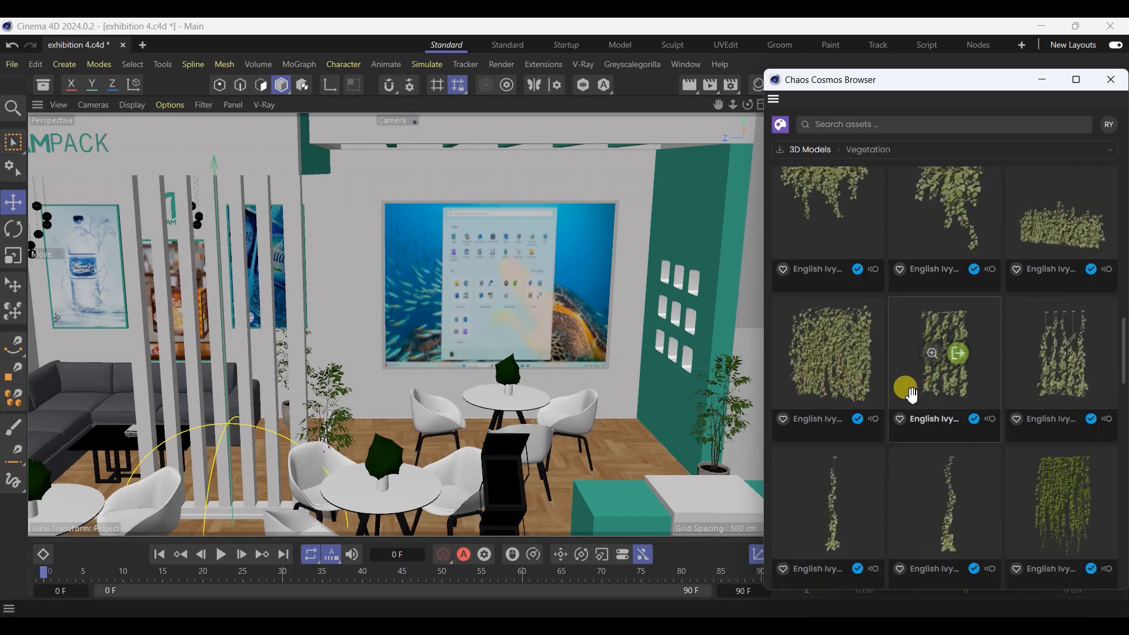
pyautogui.scroll(-10, 914, 394)
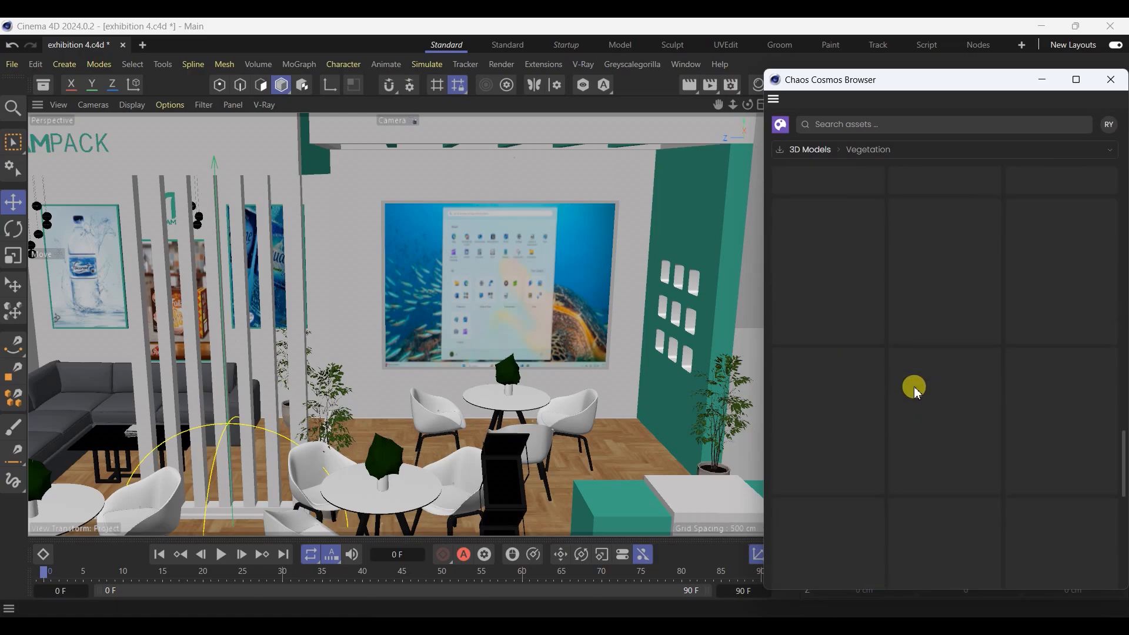
pyautogui.scroll(-10, 917, 399)
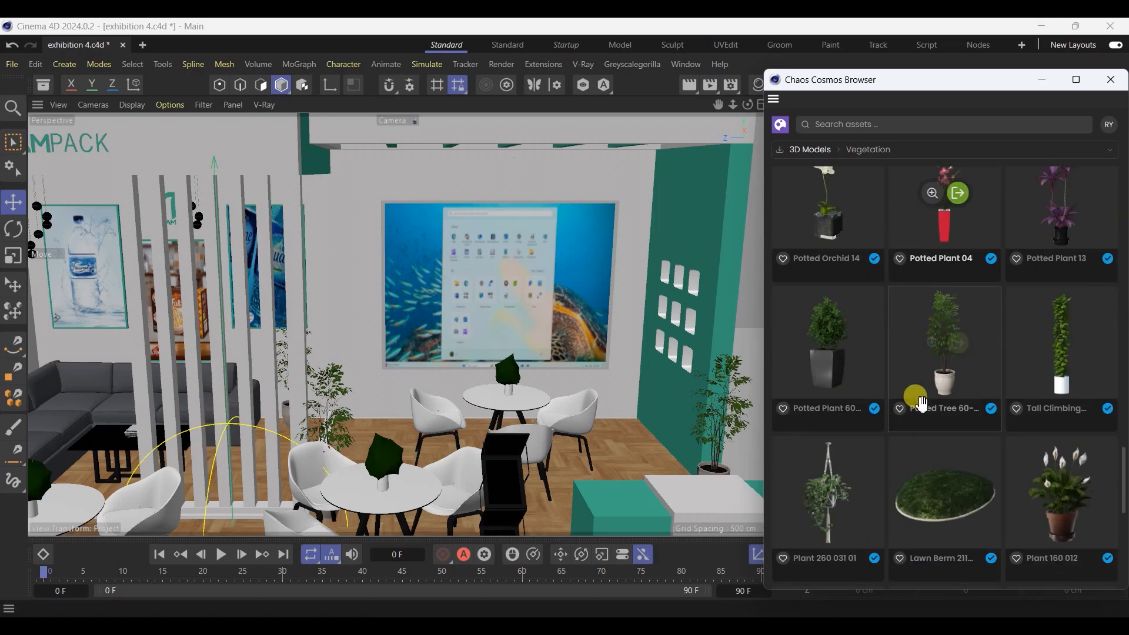
pyautogui.scroll(-5, 924, 419)
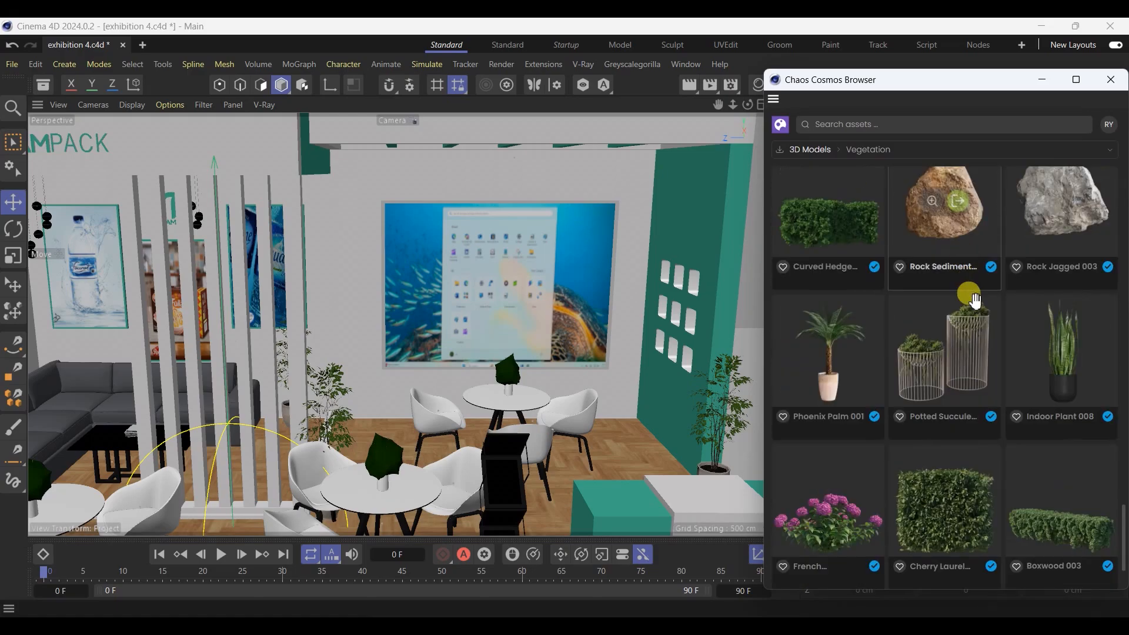
pyautogui.scroll(5, 940, 465)
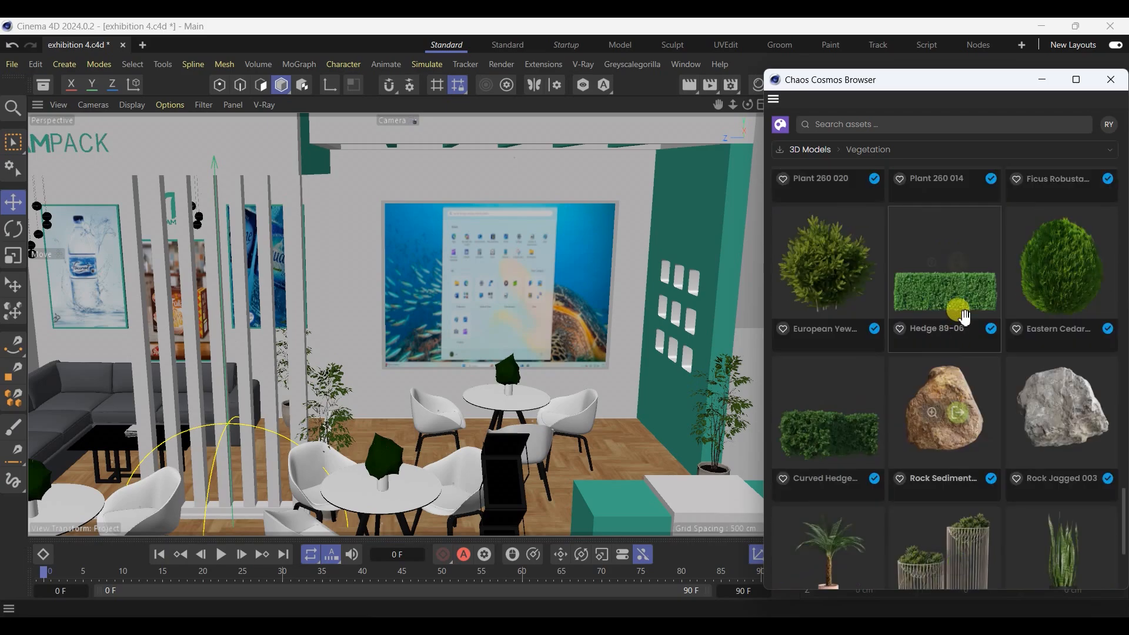
pyautogui.click(969, 269)
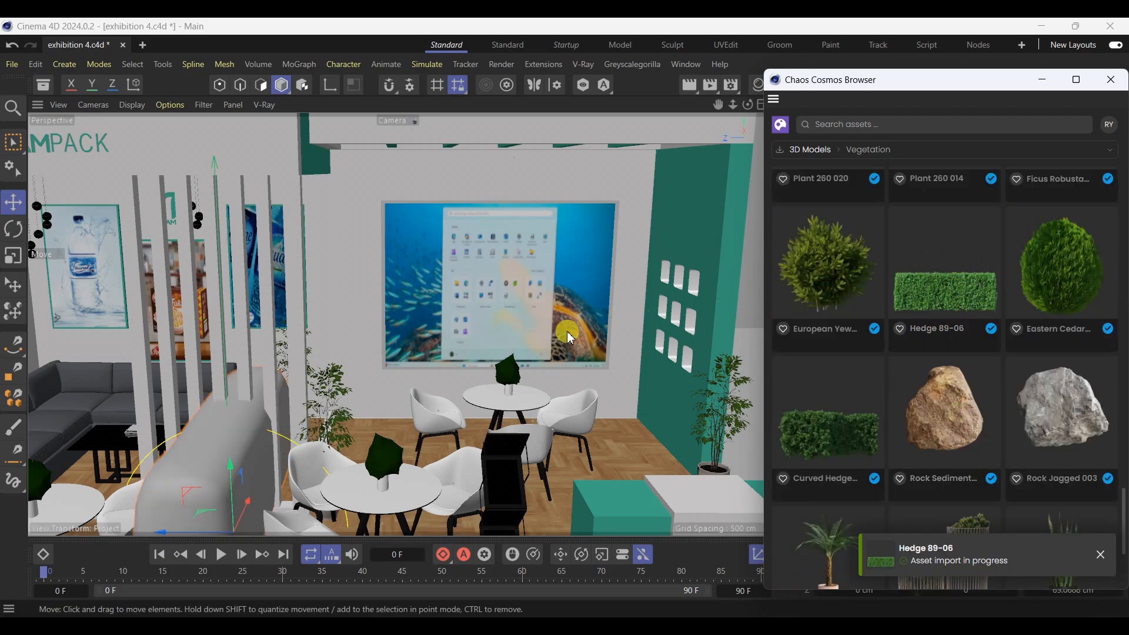
pyautogui.click(1111, 79)
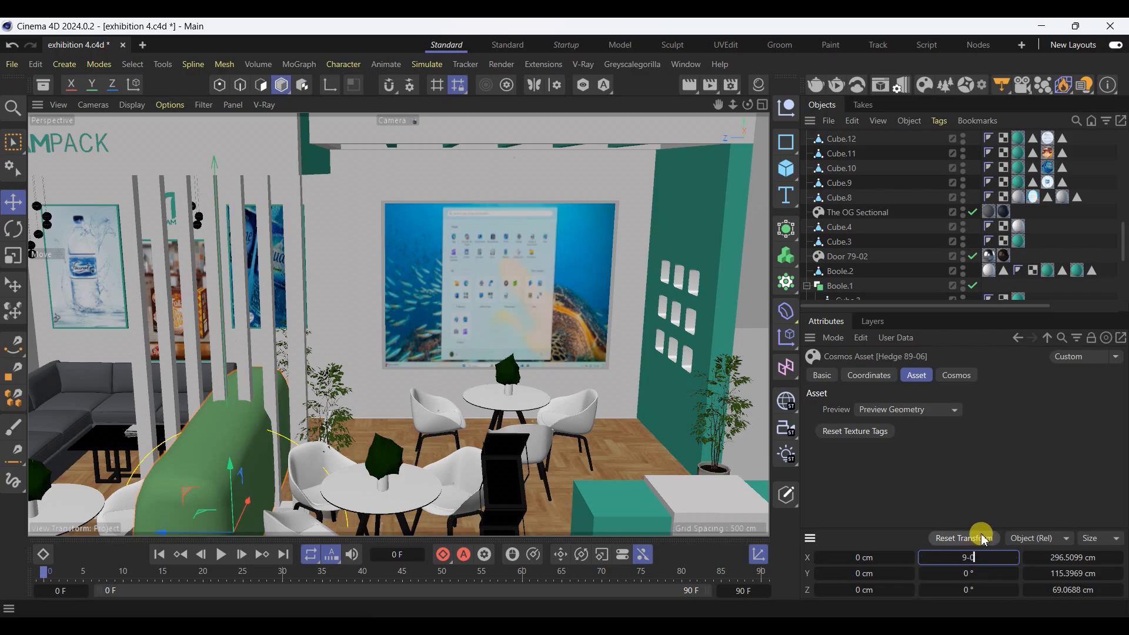
# Step: Rotate the imported hedge to a 90° heading and move it onto the back wall above the screen, at about Y 227 cm
pyautogui.write('90')
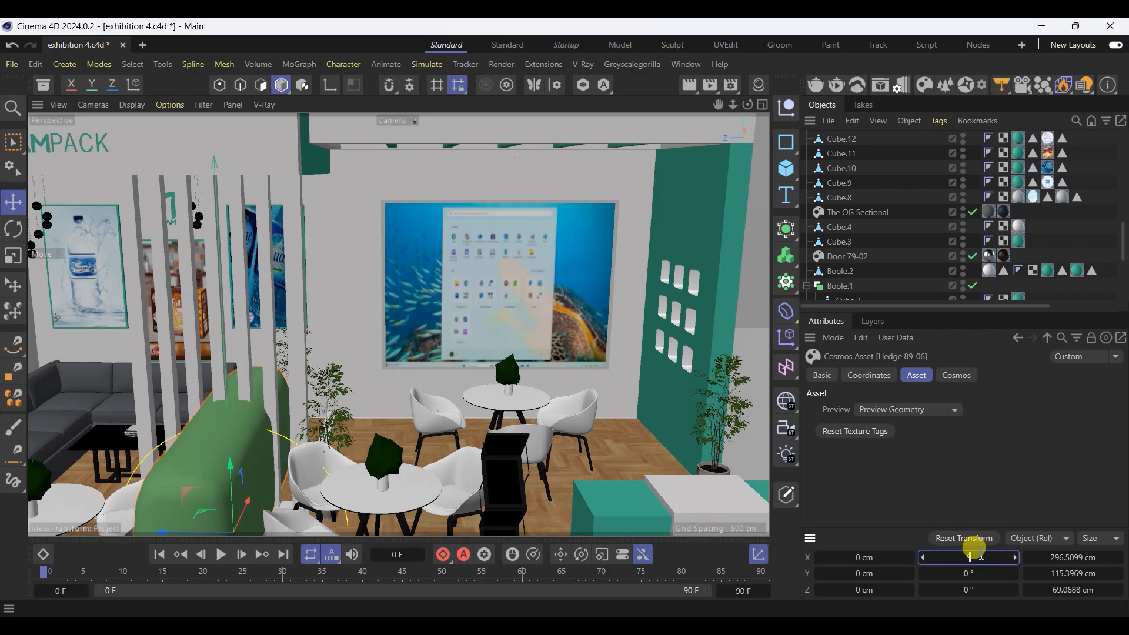
pyautogui.press('Return')
pyautogui.keyDown('alt'); pyautogui.moveTo(314, 418); pyautogui.dragTo(430, 421); pyautogui.keyUp('alt')
pyautogui.moveTo(441, 291); pyautogui.dragTo(569, 236)
pyautogui.scroll(-5, 457, 479)
pyautogui.scroll(3, 515, 281)
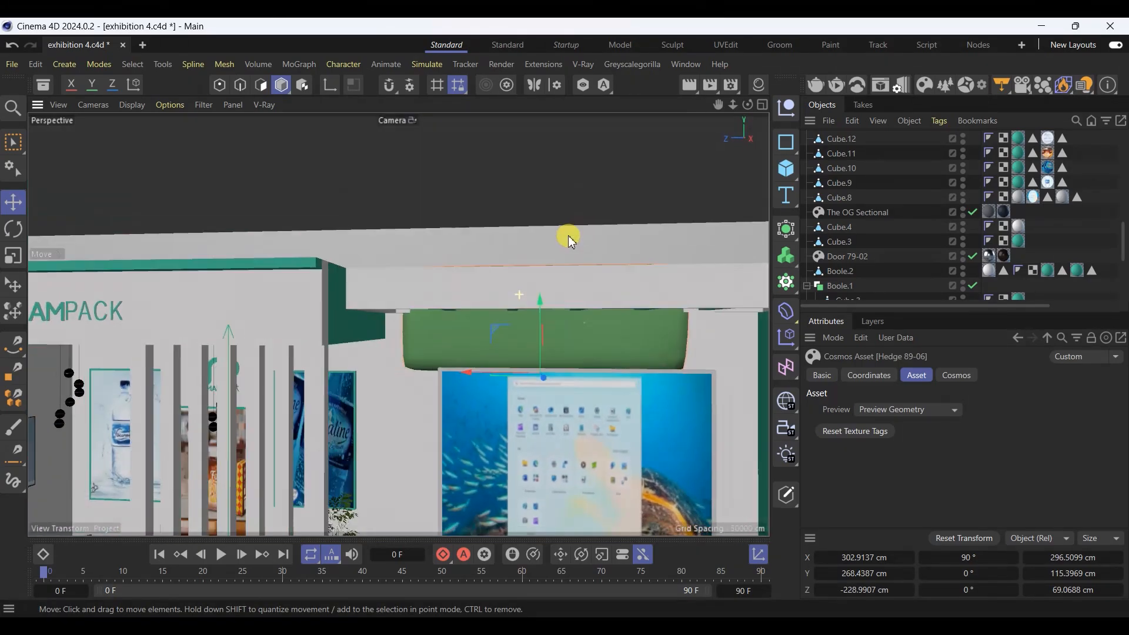
pyautogui.moveTo(539, 301); pyautogui.dragTo(542, 340)
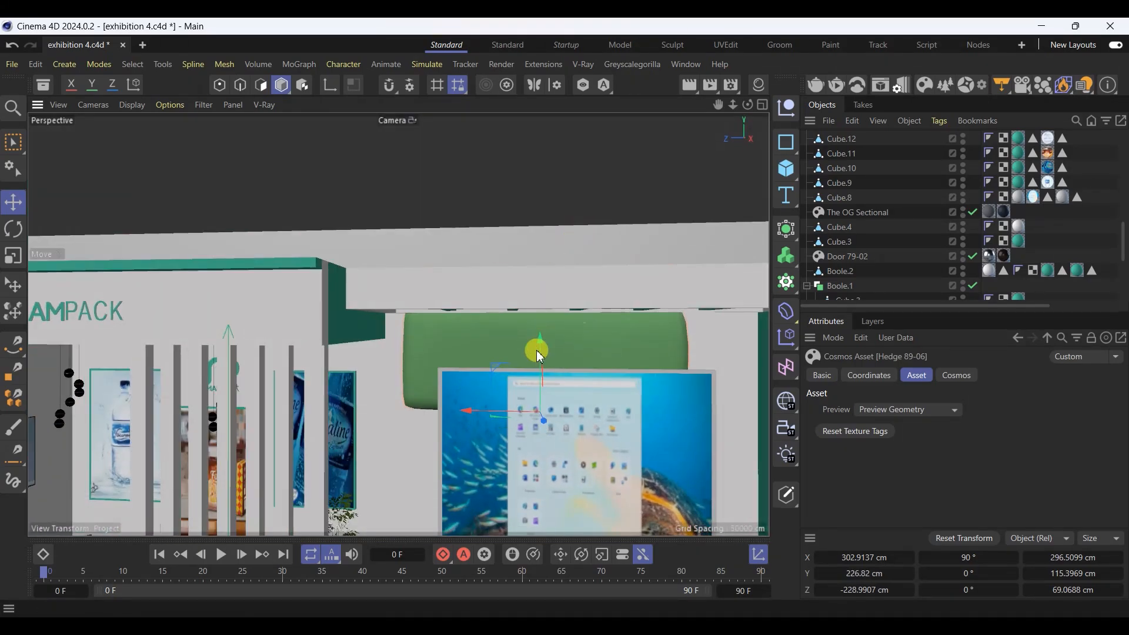
# Step: Select the whole Hedge 89-06 object and scale it up uniformly to about 1.32 times its size
pyautogui.moveTo(513, 440)
pyautogui.keyDown('alt'); pyautogui.mouseDown()
pyautogui.moveTo(534, 425)
pyautogui.moveTo(520, 433)
pyautogui.mouseUp(); pyautogui.keyUp('alt')
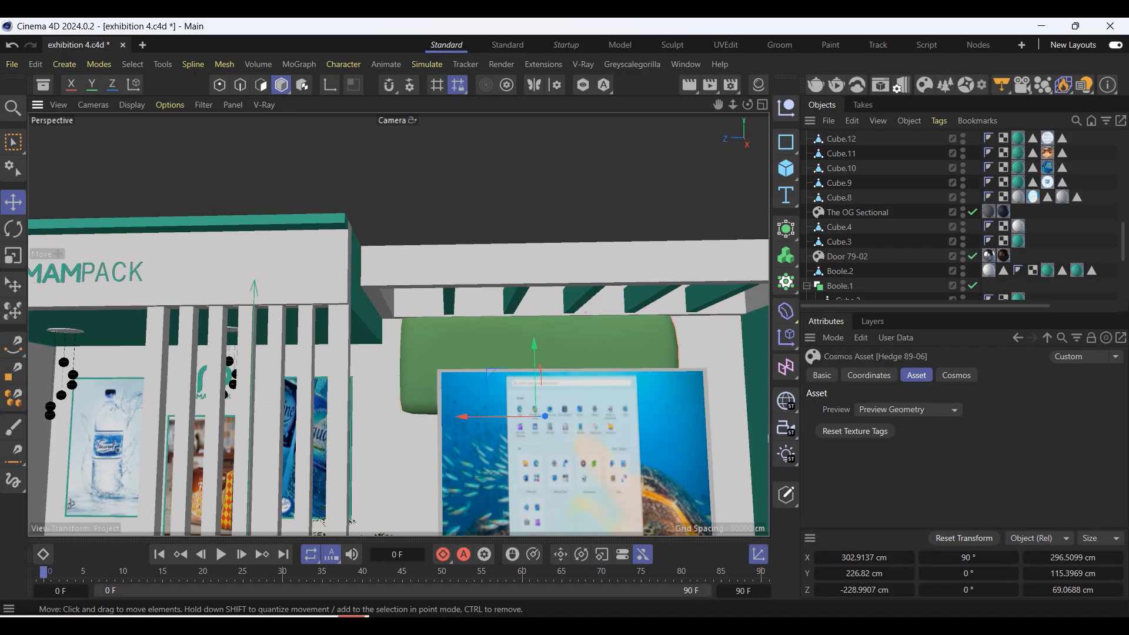
pyautogui.scroll(10, 870, 212)
pyautogui.click(327, 441)
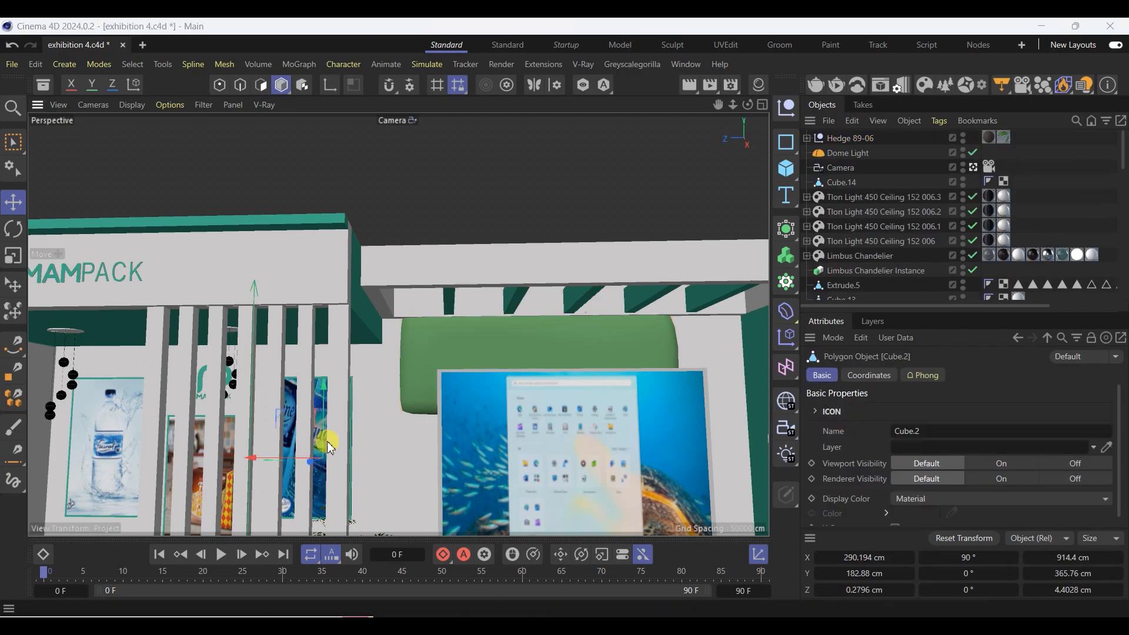
pyautogui.click(807, 138)
pyautogui.click(807, 139)
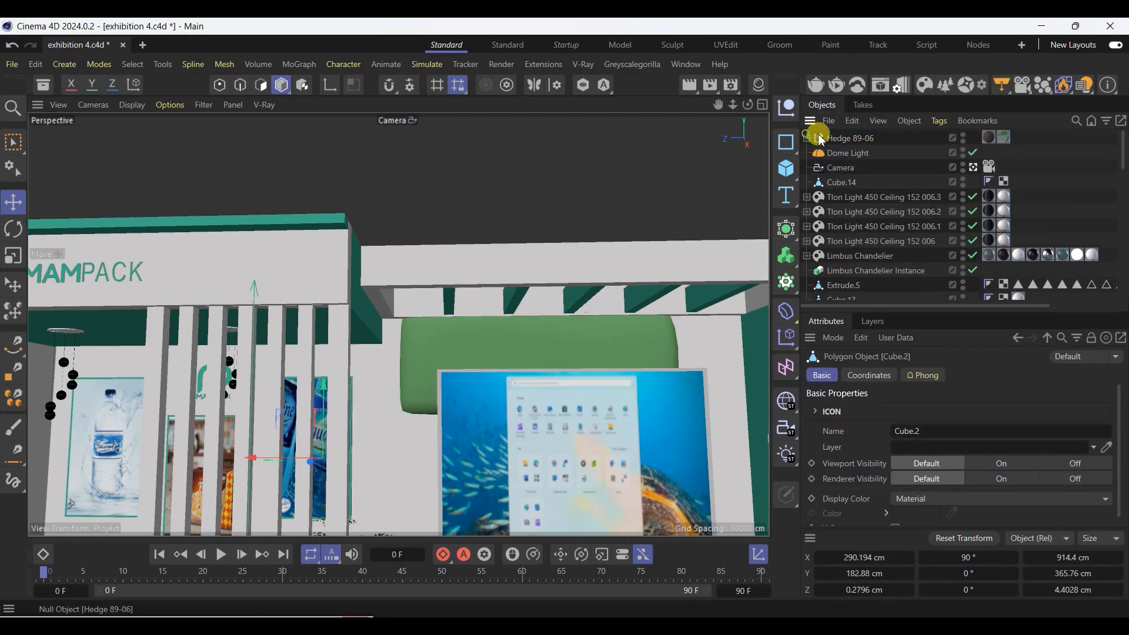
pyautogui.click(830, 135)
pyautogui.keyDown('alt'); pyautogui.moveTo(494, 367); pyautogui.dragTo(439, 419); pyautogui.keyUp('alt')
pyautogui.click(12, 257)
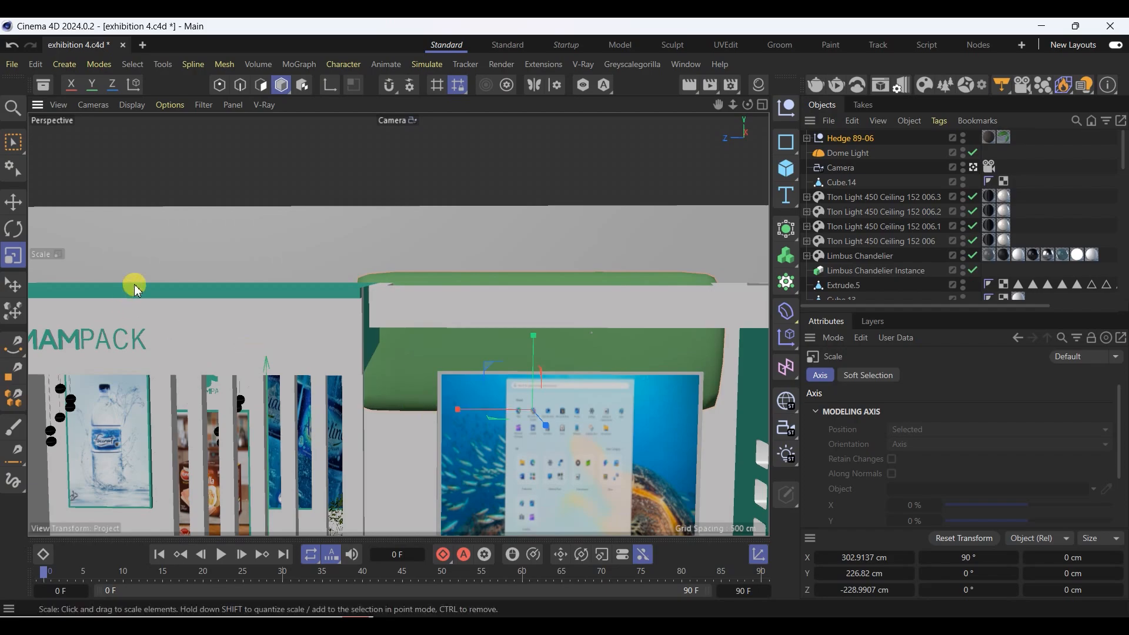
# Step: Position the enlarged hedge behind the upper part of the wall screen, at about Y 188 cm and Z -252 cm
pyautogui.click(13, 201)
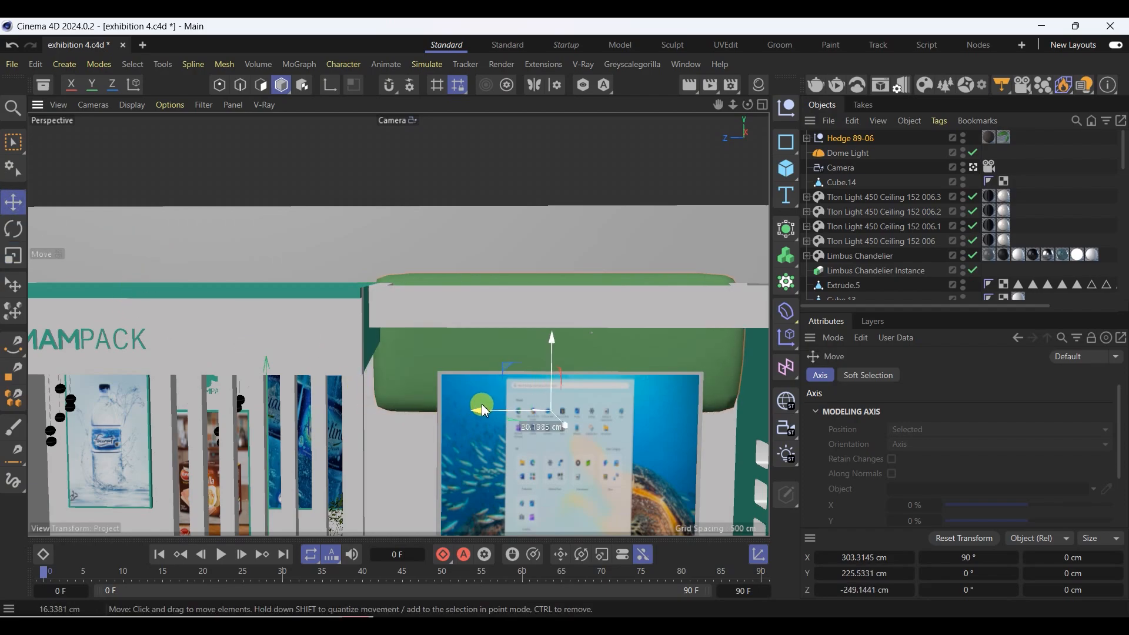
pyautogui.moveTo(532, 336); pyautogui.dragTo(552, 353)
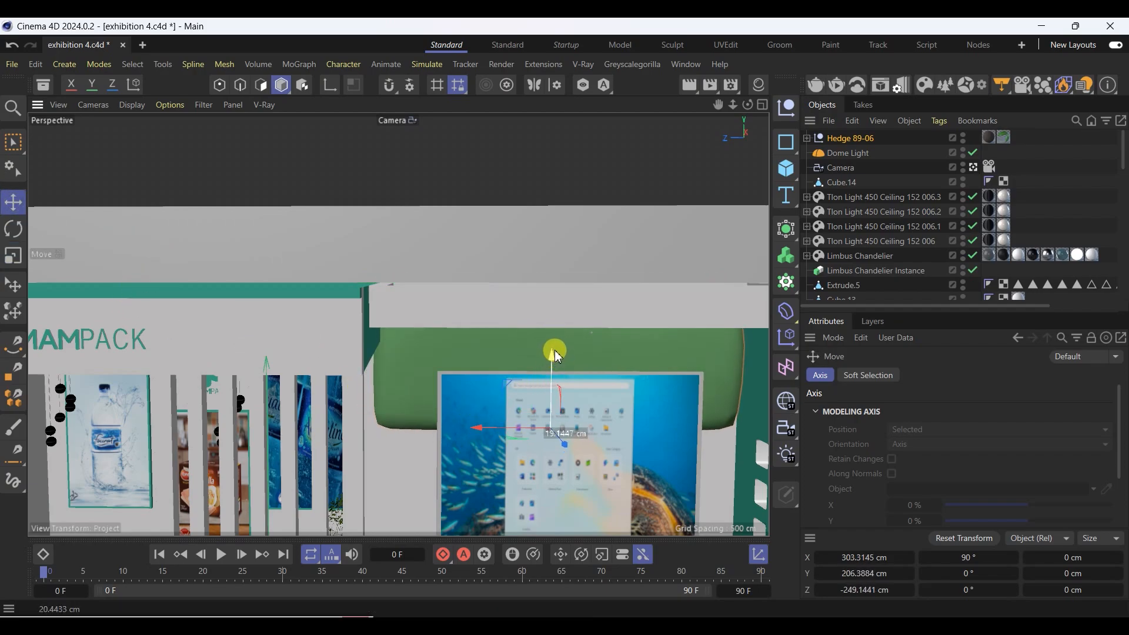
pyautogui.scroll(-5, 512, 272)
pyautogui.scroll(4, 590, 398)
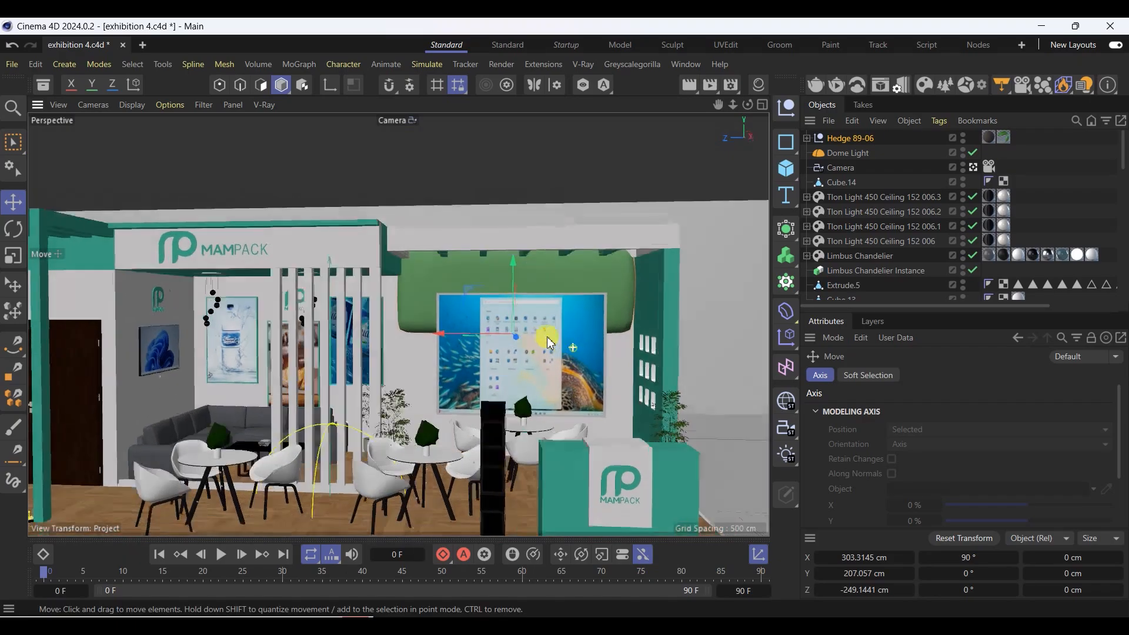
pyautogui.moveTo(509, 259)
pyautogui.mouseDown()
pyautogui.moveTo(523, 302)
pyautogui.moveTo(516, 277)
pyautogui.mouseUp()
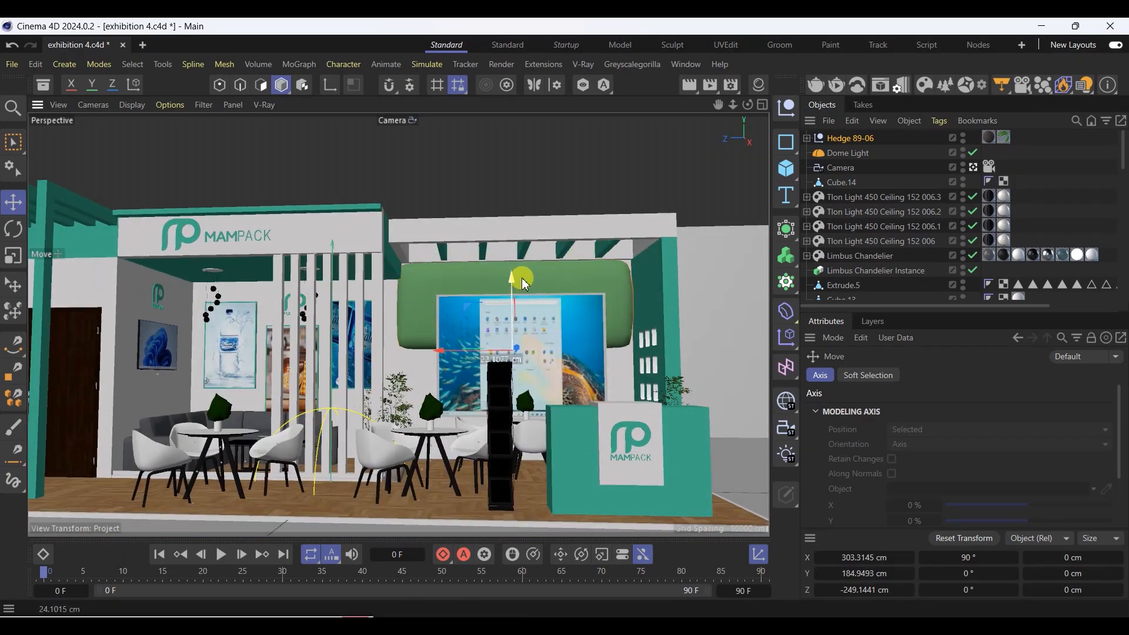
pyautogui.moveTo(452, 353); pyautogui.dragTo(443, 354)
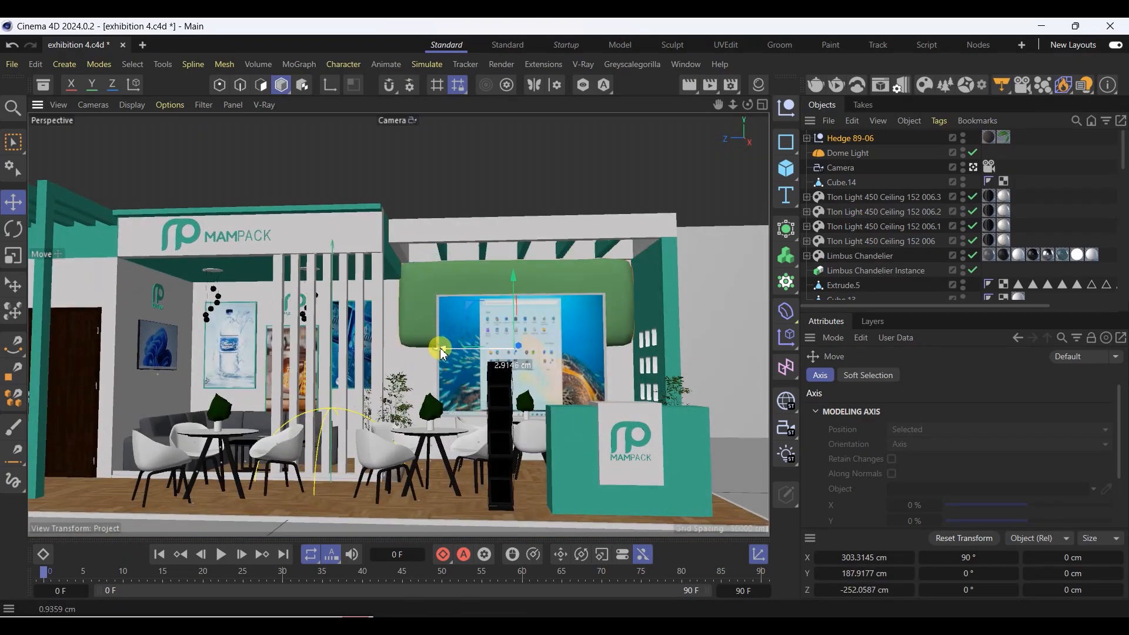
# Step: Stack two copies of the hedge below the original, the lowest at about Y -21 cm, and save the project
pyautogui.moveTo(514, 277); pyautogui.dragTo(514, 406)
pyautogui.hotkey('ctrl', 's')
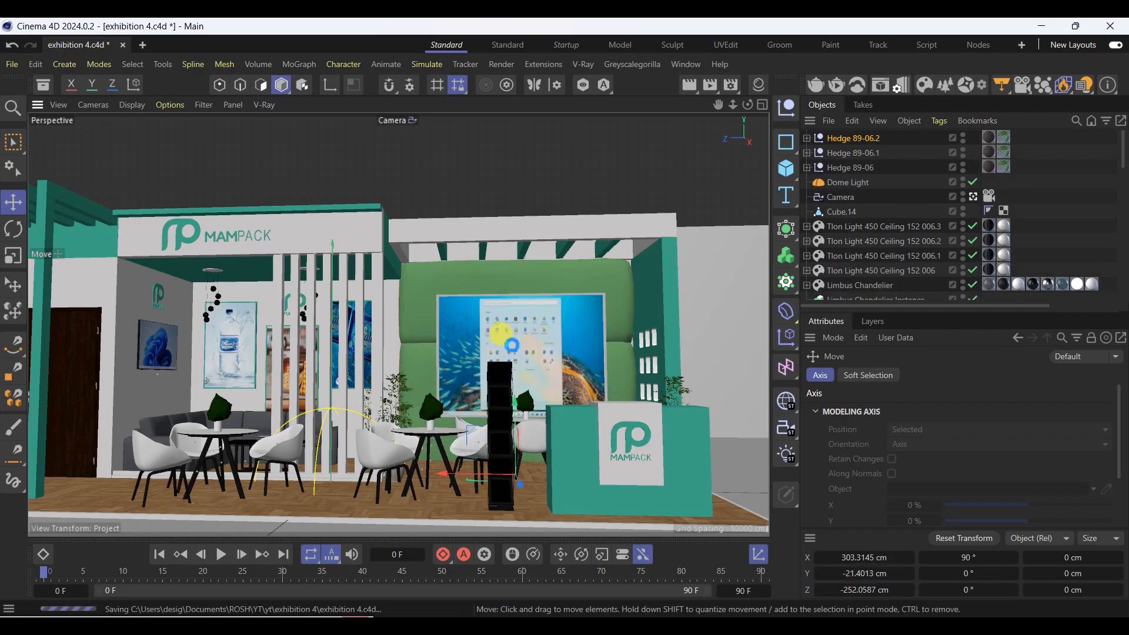
# Step: Raise the middle hedge's V-Ray proxy by about 21 cm and save the project
pyautogui.keyDown('alt'); pyautogui.moveTo(593, 337); pyautogui.dragTo(492, 409); pyautogui.keyUp('alt')
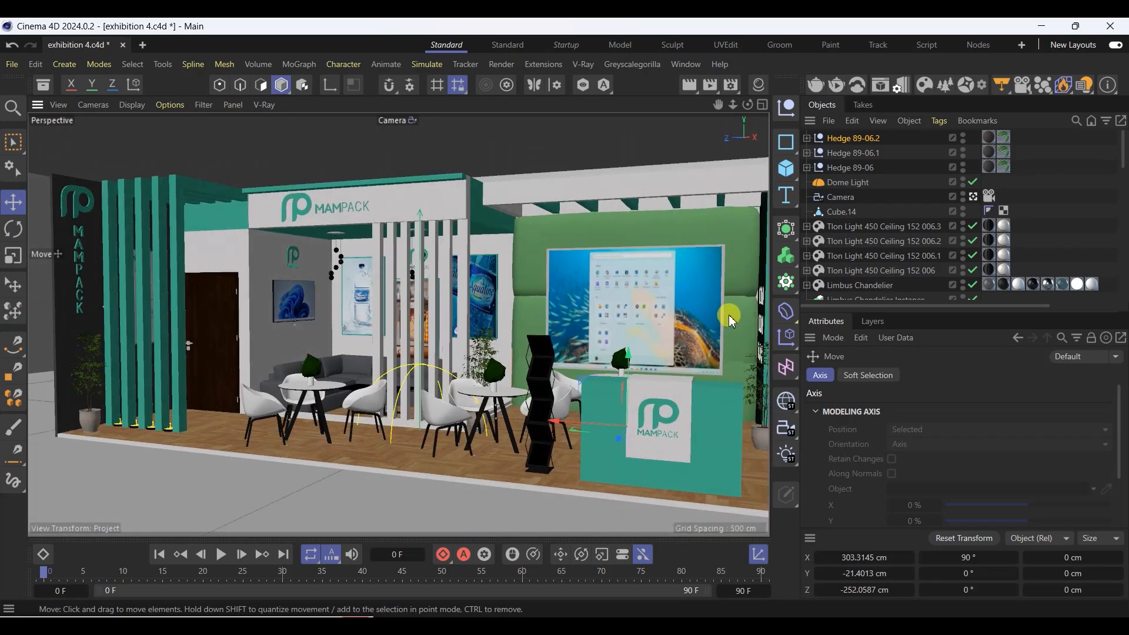
pyautogui.click(732, 316)
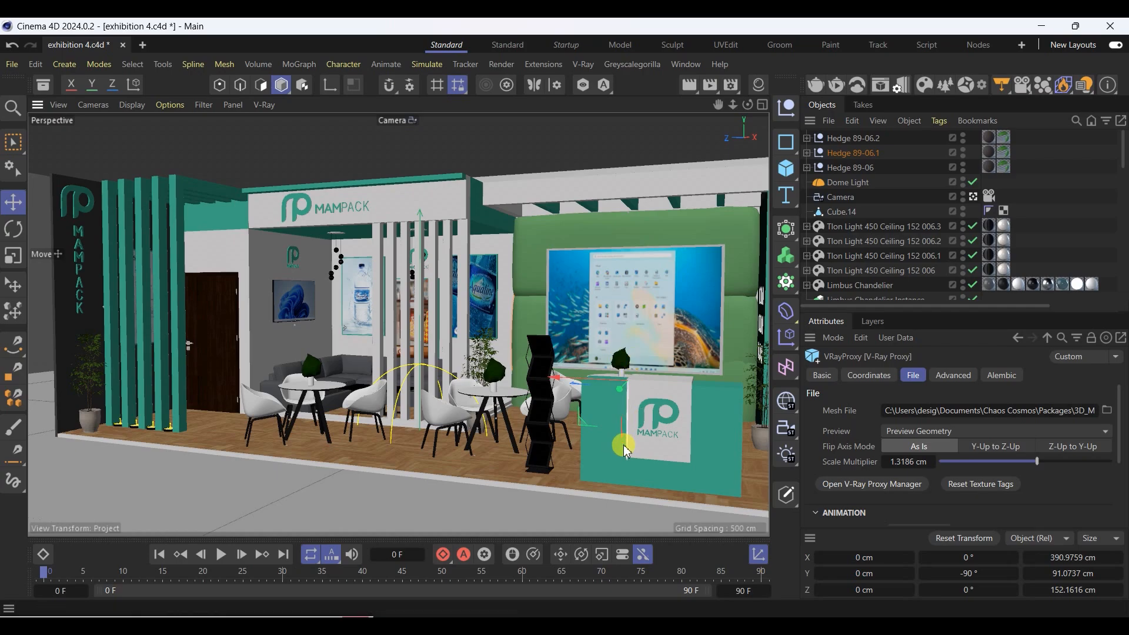
pyautogui.hotkey('ctrl', 's')
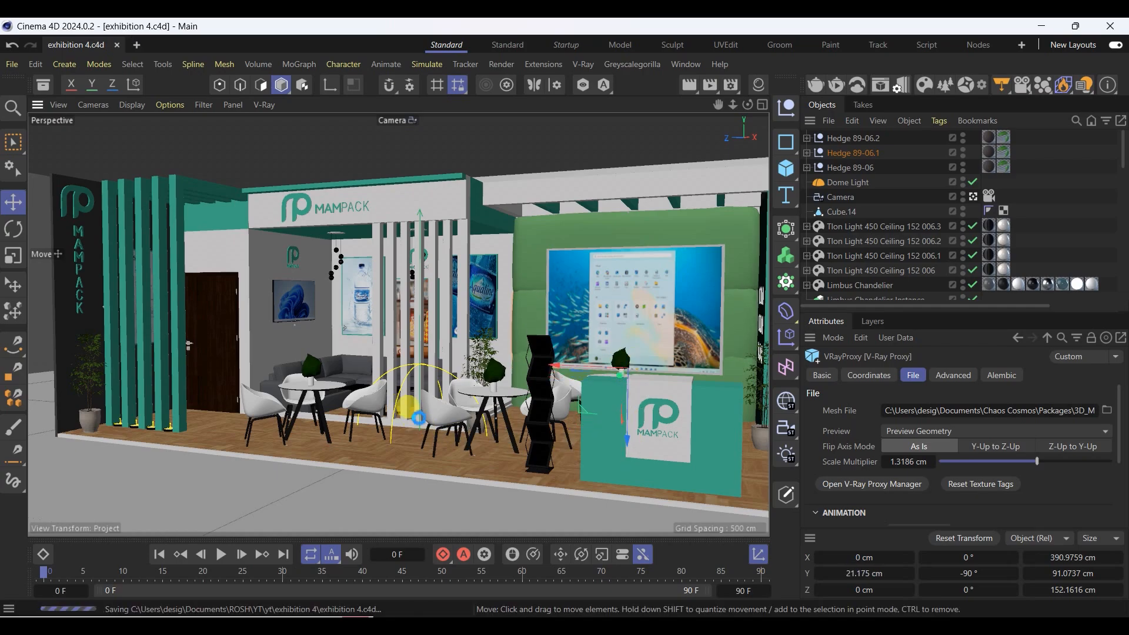
# Step: Frame the whole booth from a low front angle, save the project and start a V-Ray render
pyautogui.scroll(2, 552, 352)
pyautogui.keyDown('alt'); pyautogui.moveTo(554, 434); pyautogui.dragTo(557, 453); pyautogui.keyUp('alt')
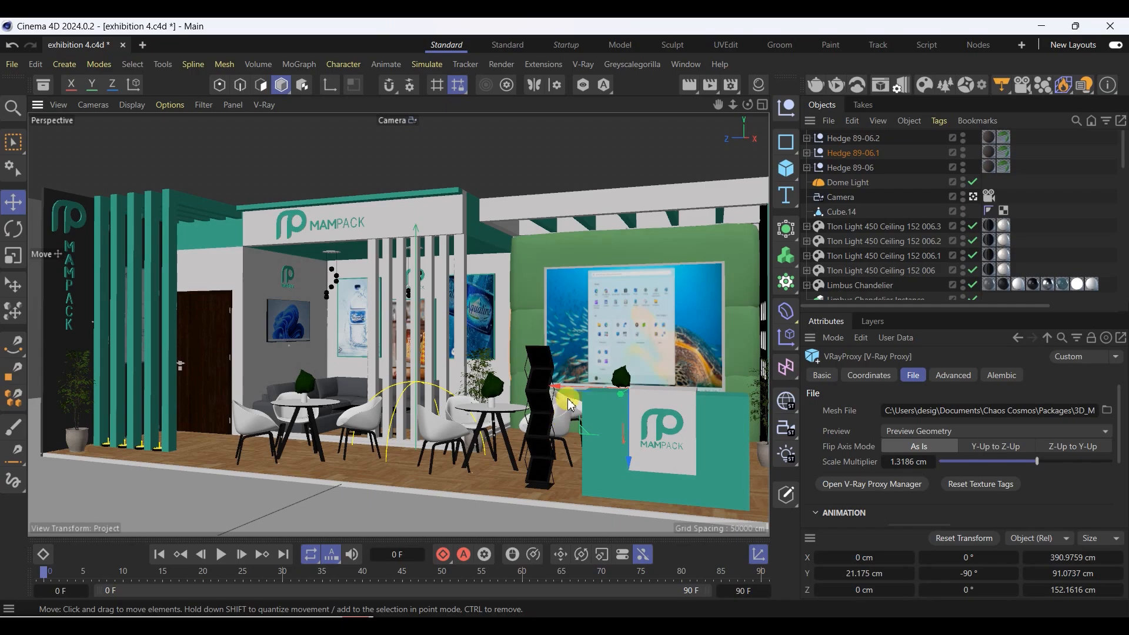
pyautogui.hotkey('ctrl', 's')
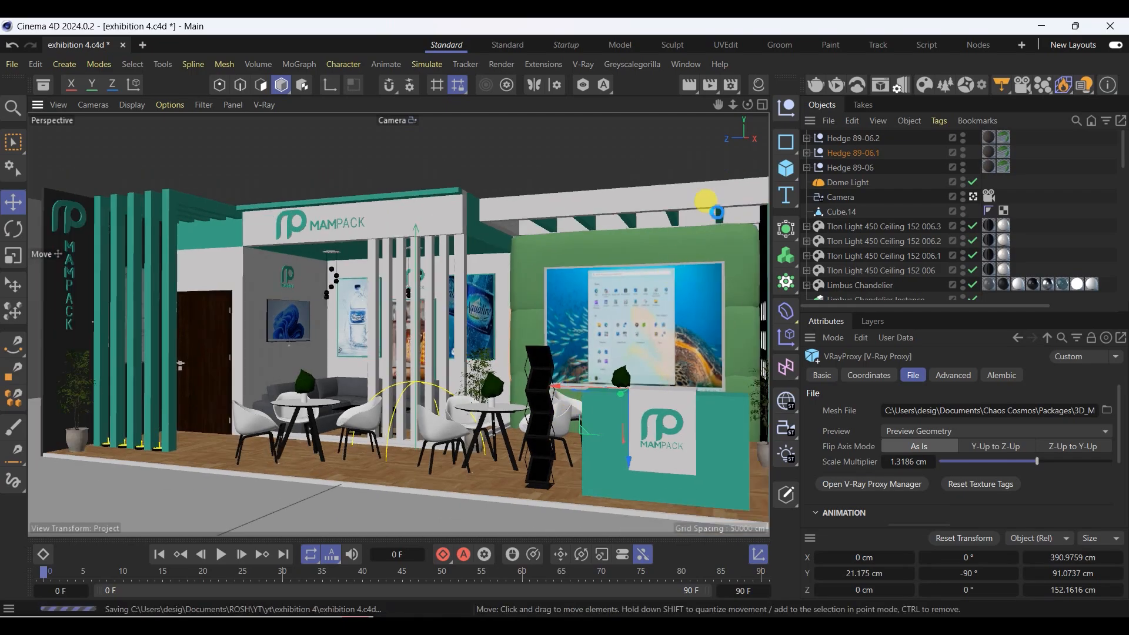
pyautogui.click(821, 82)
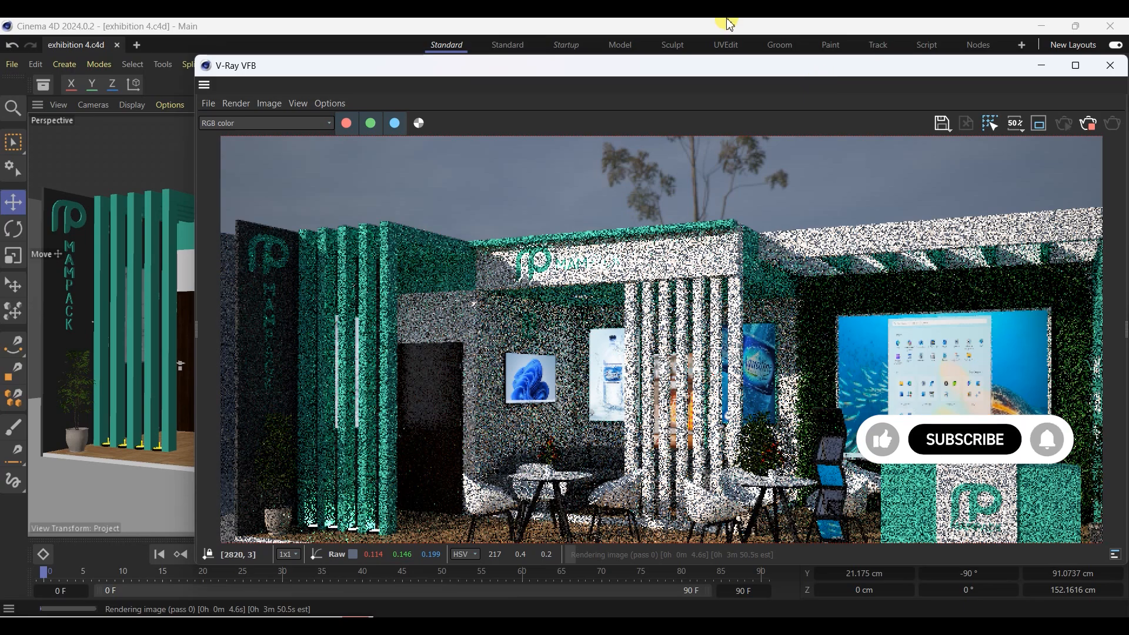
# Step: Examine the V-Ray render of the booth up close and as a whole, including the hedge wall, and stop the render
pyautogui.scroll(4, 643, 493)
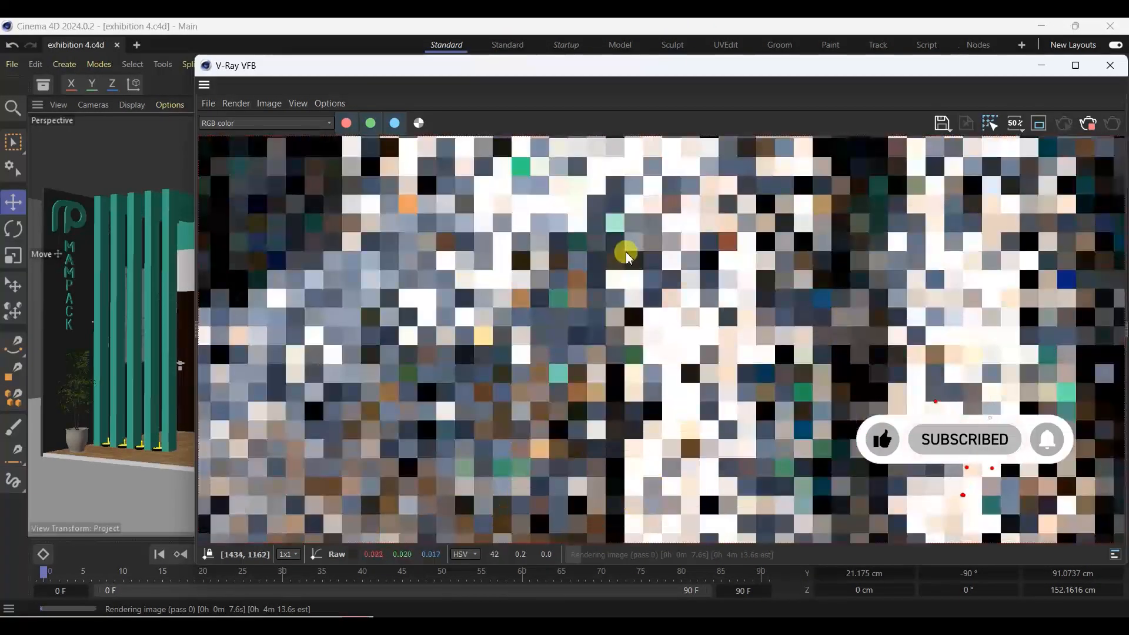
pyautogui.scroll(-4, 627, 253)
pyautogui.scroll(-4, 664, 344)
pyautogui.scroll(3, 661, 338)
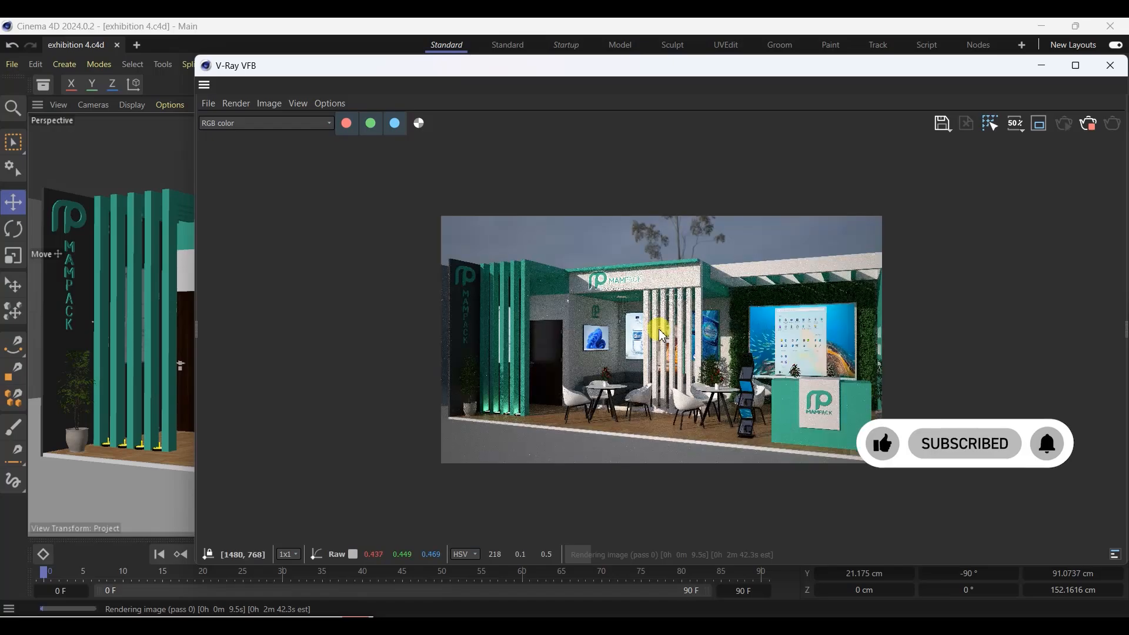
pyautogui.scroll(3, 663, 352)
pyautogui.scroll(-3, 663, 384)
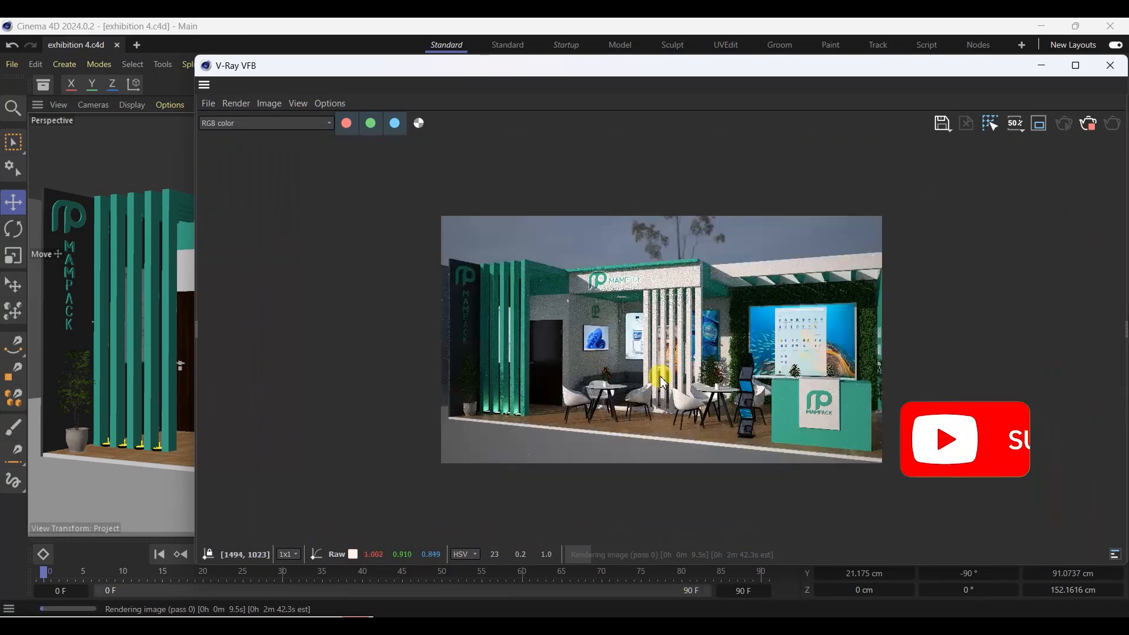
pyautogui.scroll(4, 676, 338)
pyautogui.scroll(-4, 658, 321)
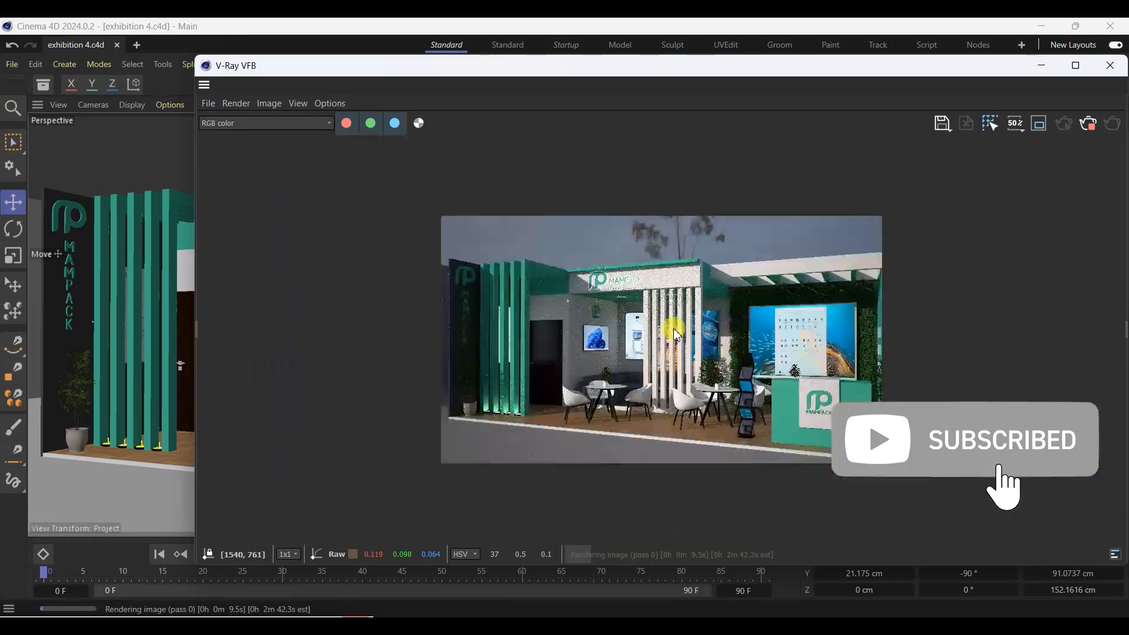
pyautogui.scroll(5, 523, 264)
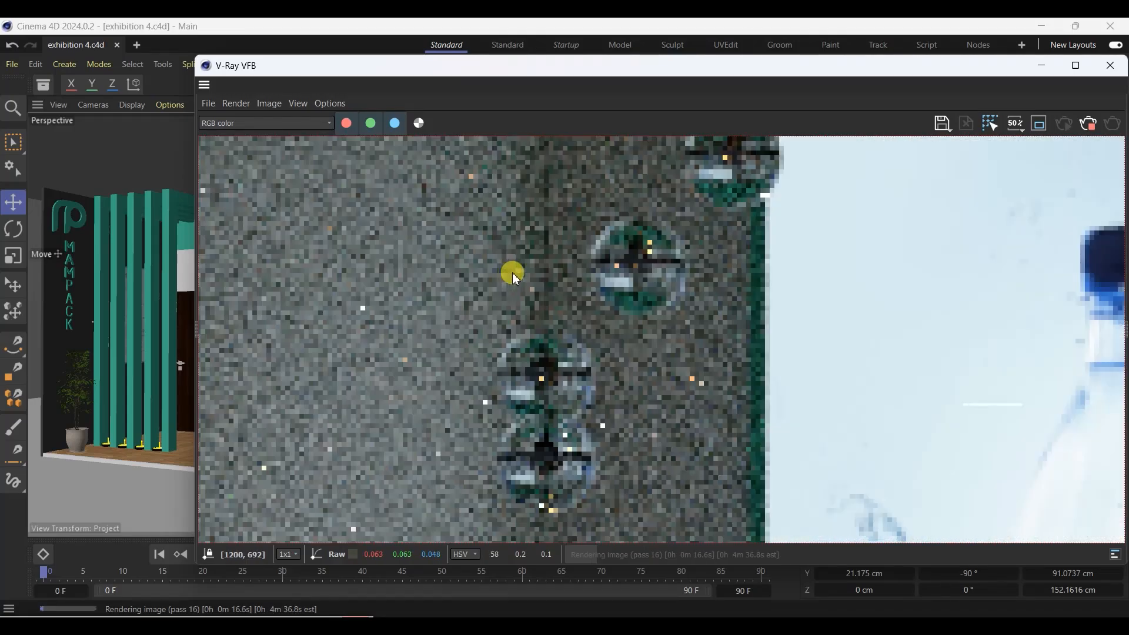
pyautogui.scroll(-4, 511, 270)
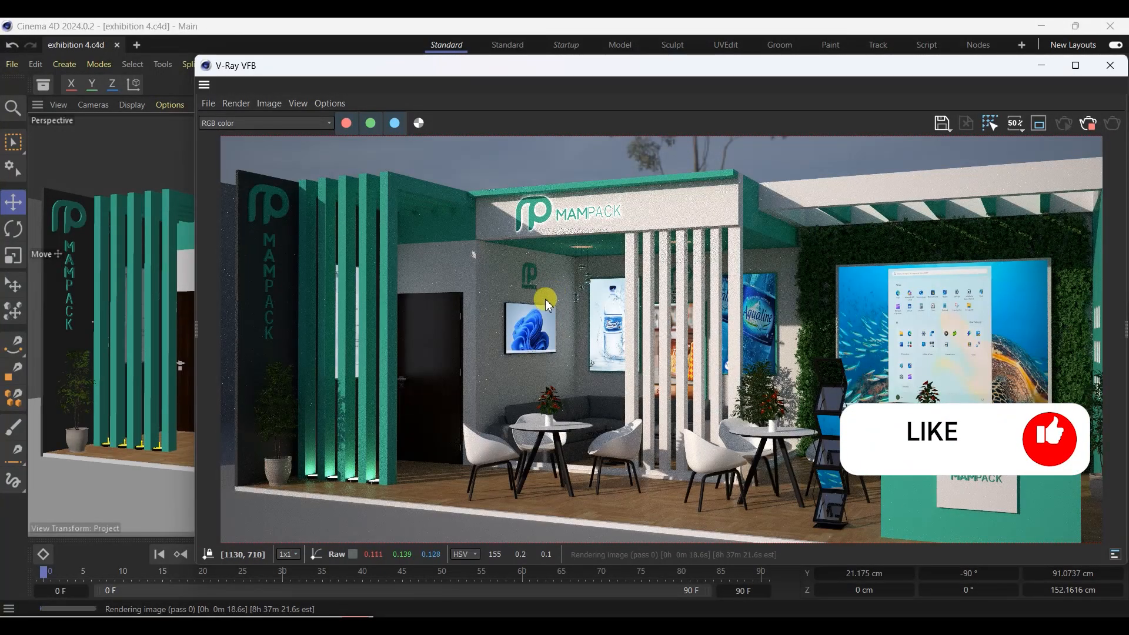
pyautogui.click(1087, 129)
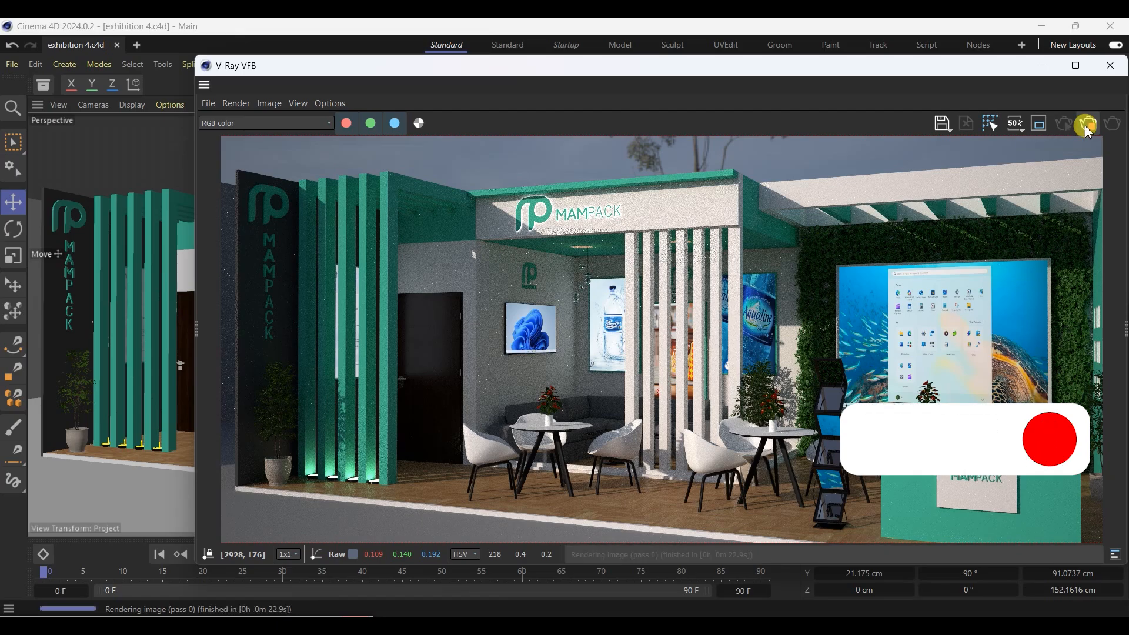